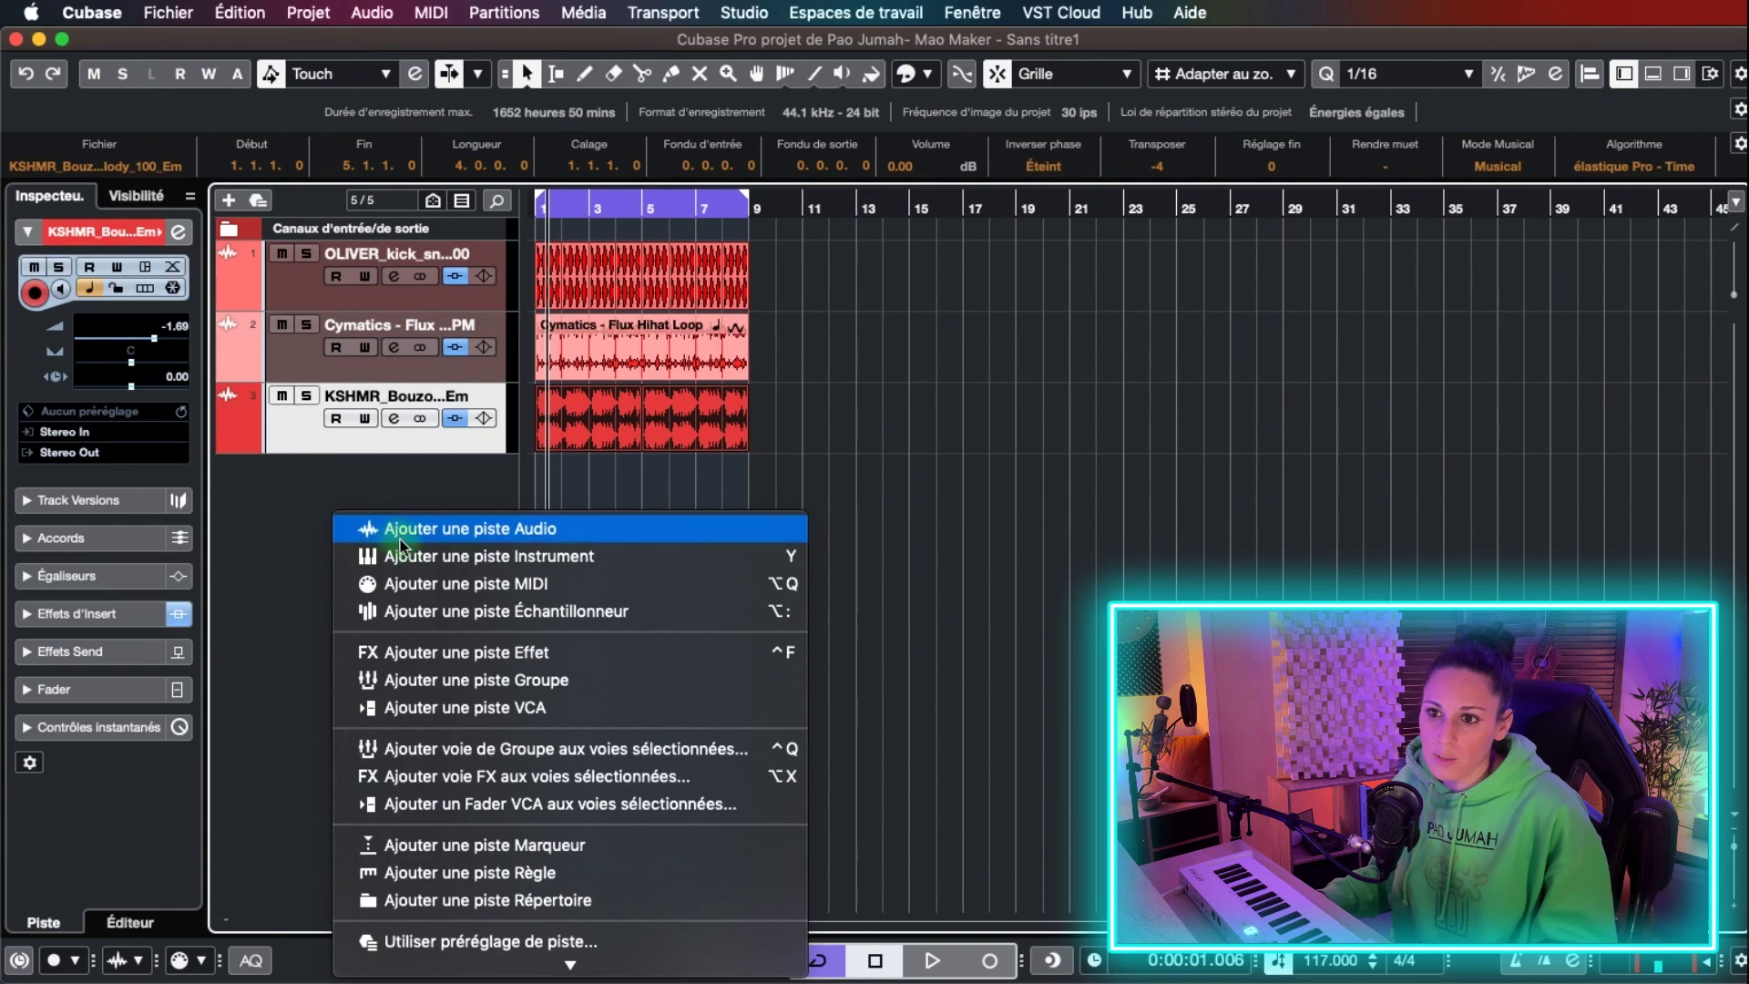
# - Add an effect track named FX RVB loaded with the Raum reverb and close the plug-in window
pyautogui.click(489, 656)
pyautogui.click(999, 342)
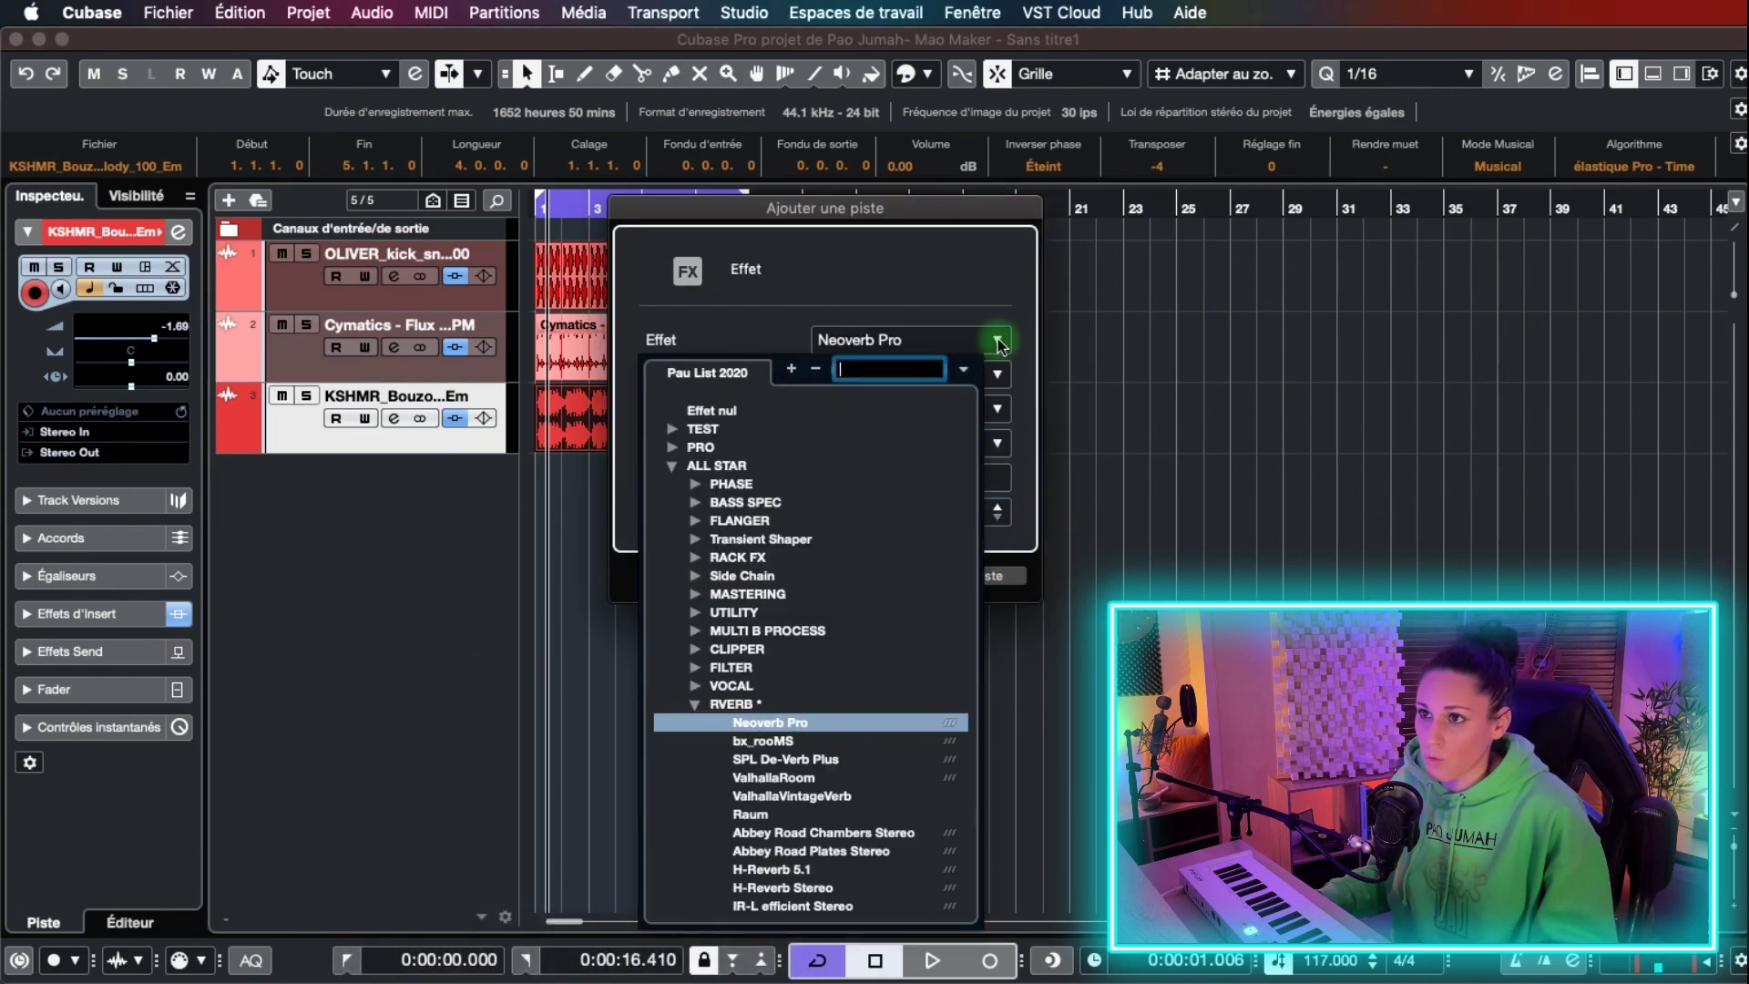
pyautogui.write('raum')
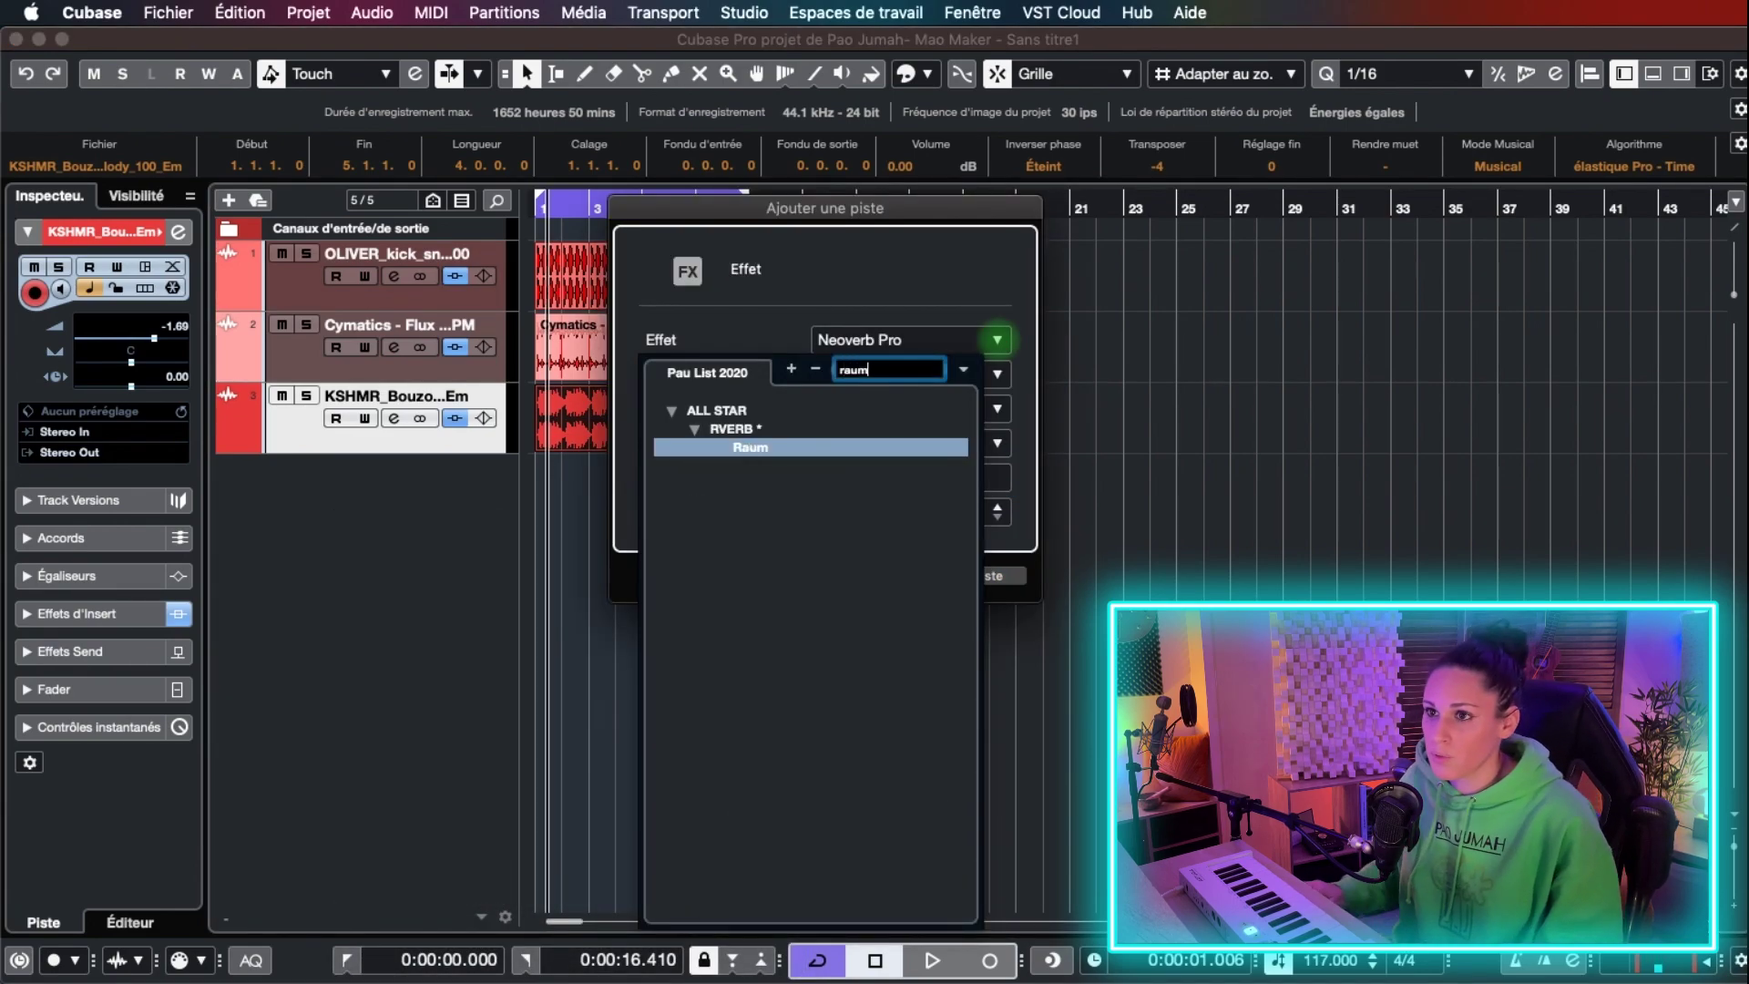
pyautogui.click(749, 448)
pyautogui.click(884, 477)
pyautogui.write('FX RVB')
pyautogui.press('Return')
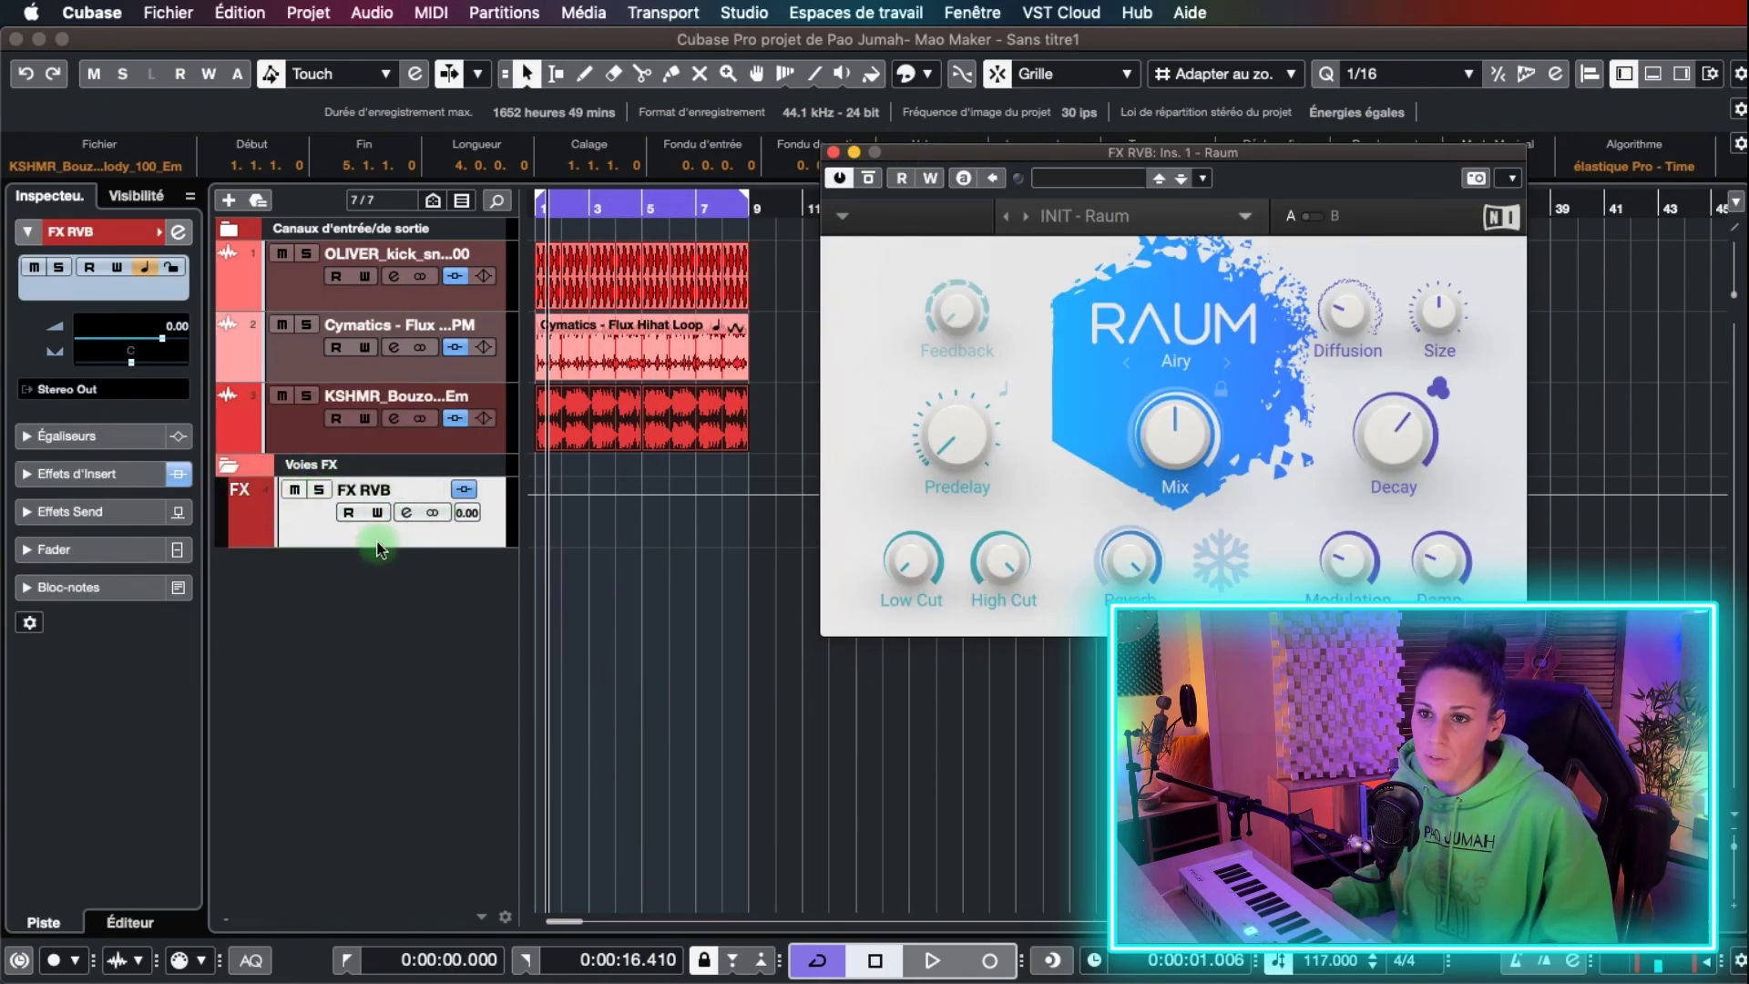
pyautogui.click(635, 572)
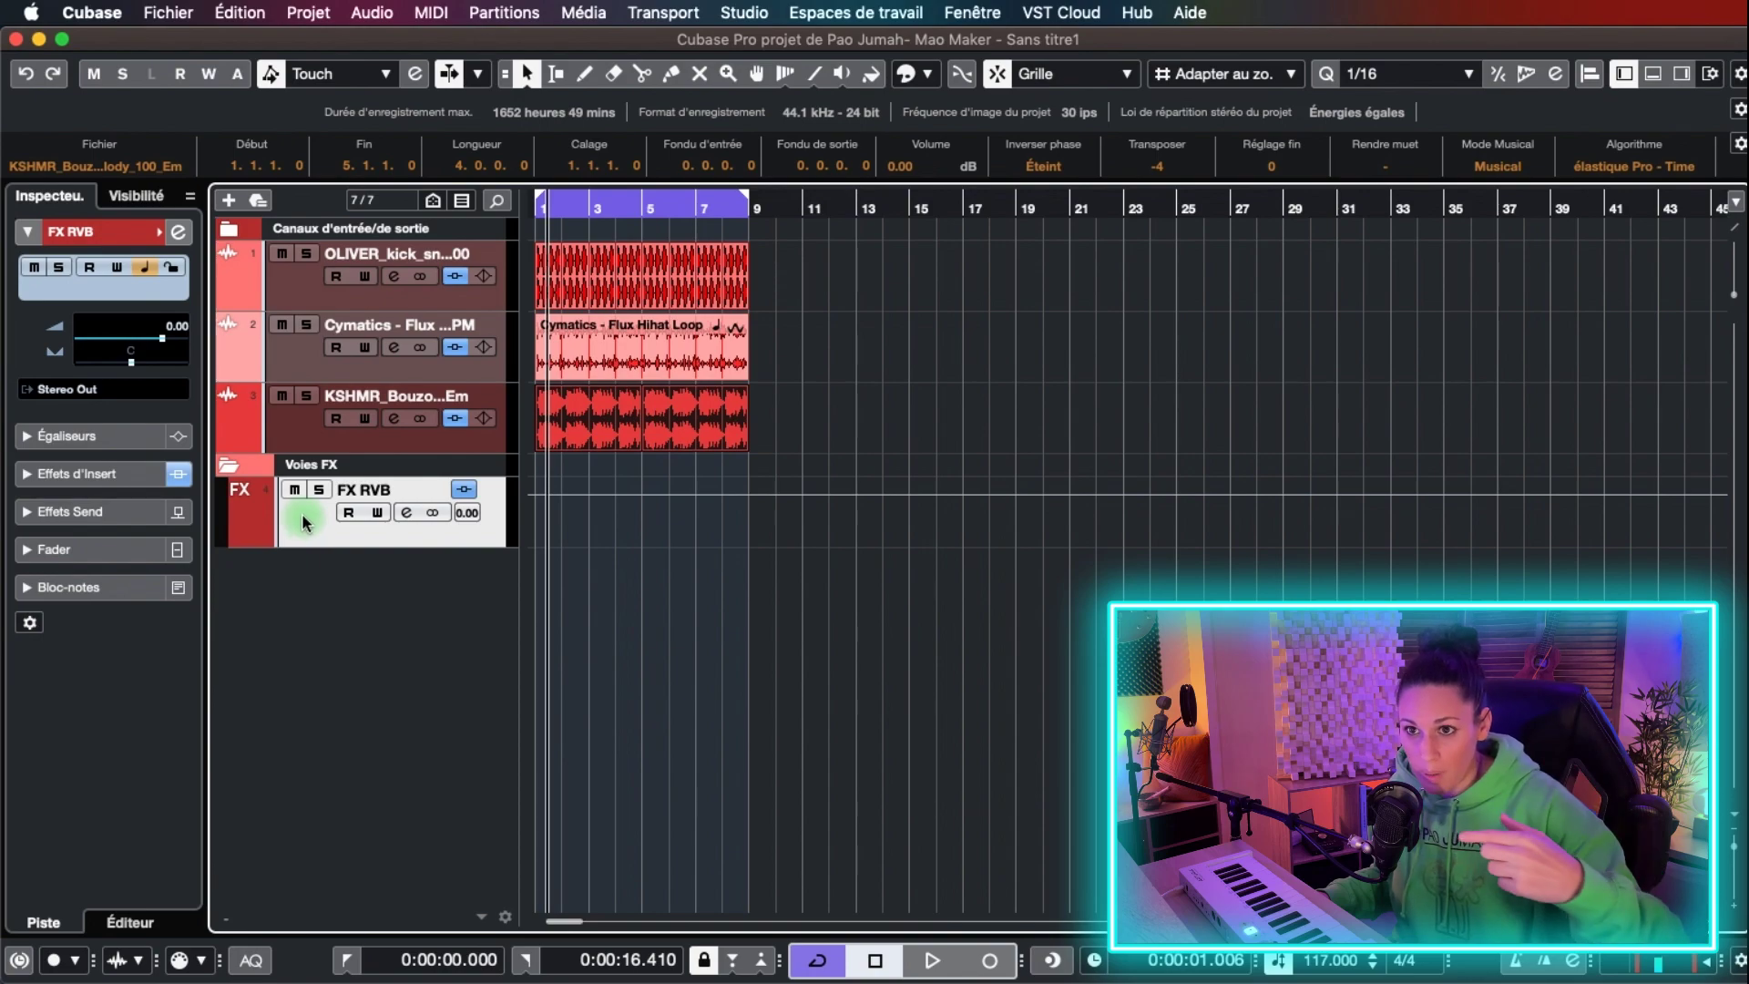
# - Add an active send from the KSHMR_Bouzouki track to FX RVB with its level at -oo
pyautogui.click(406, 512)
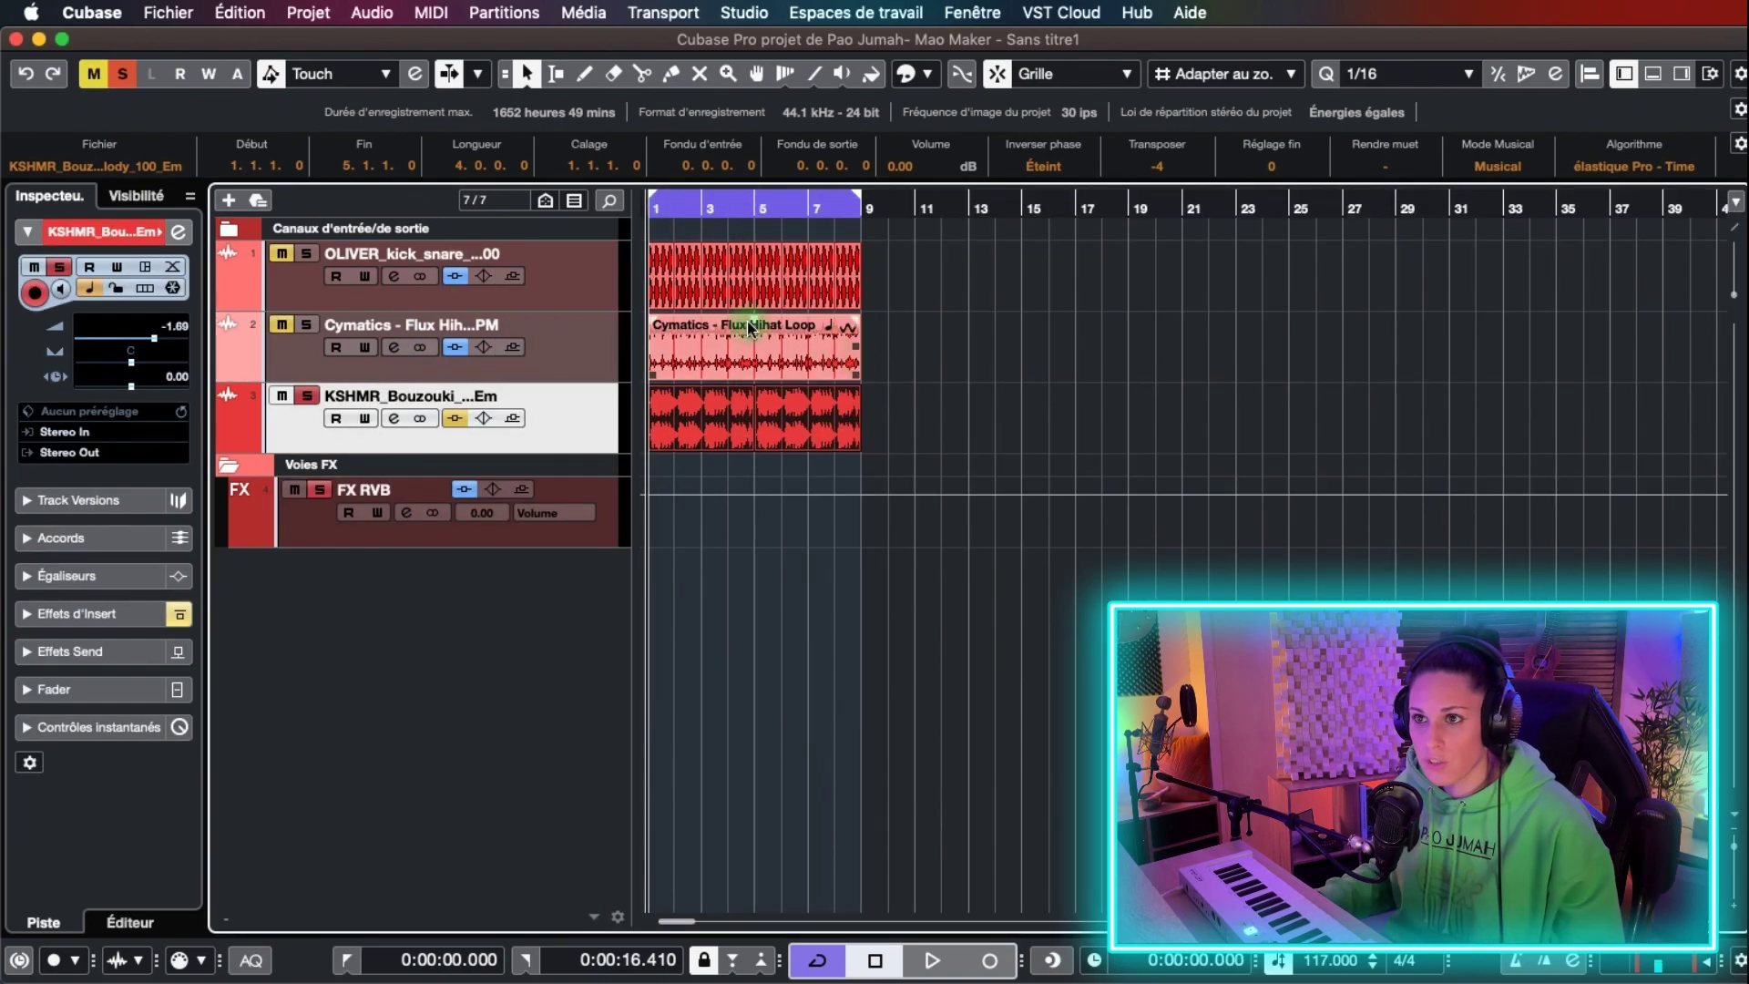
pyautogui.click(567, 421)
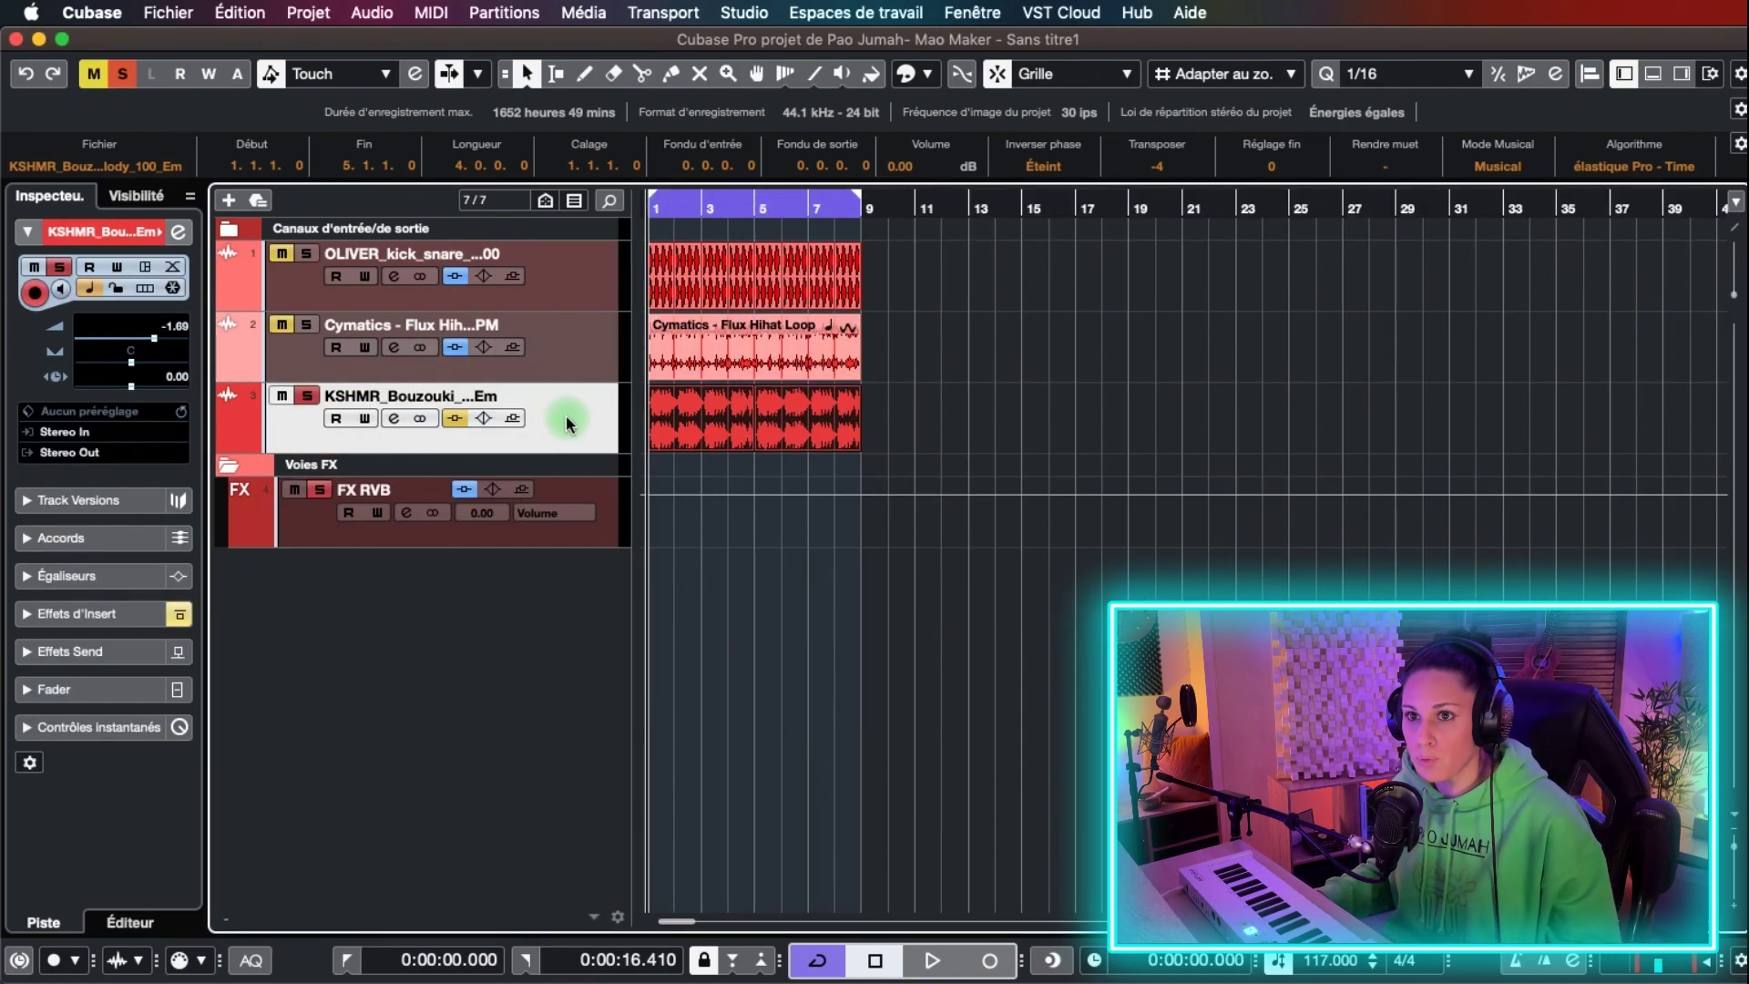
pyautogui.press('space')
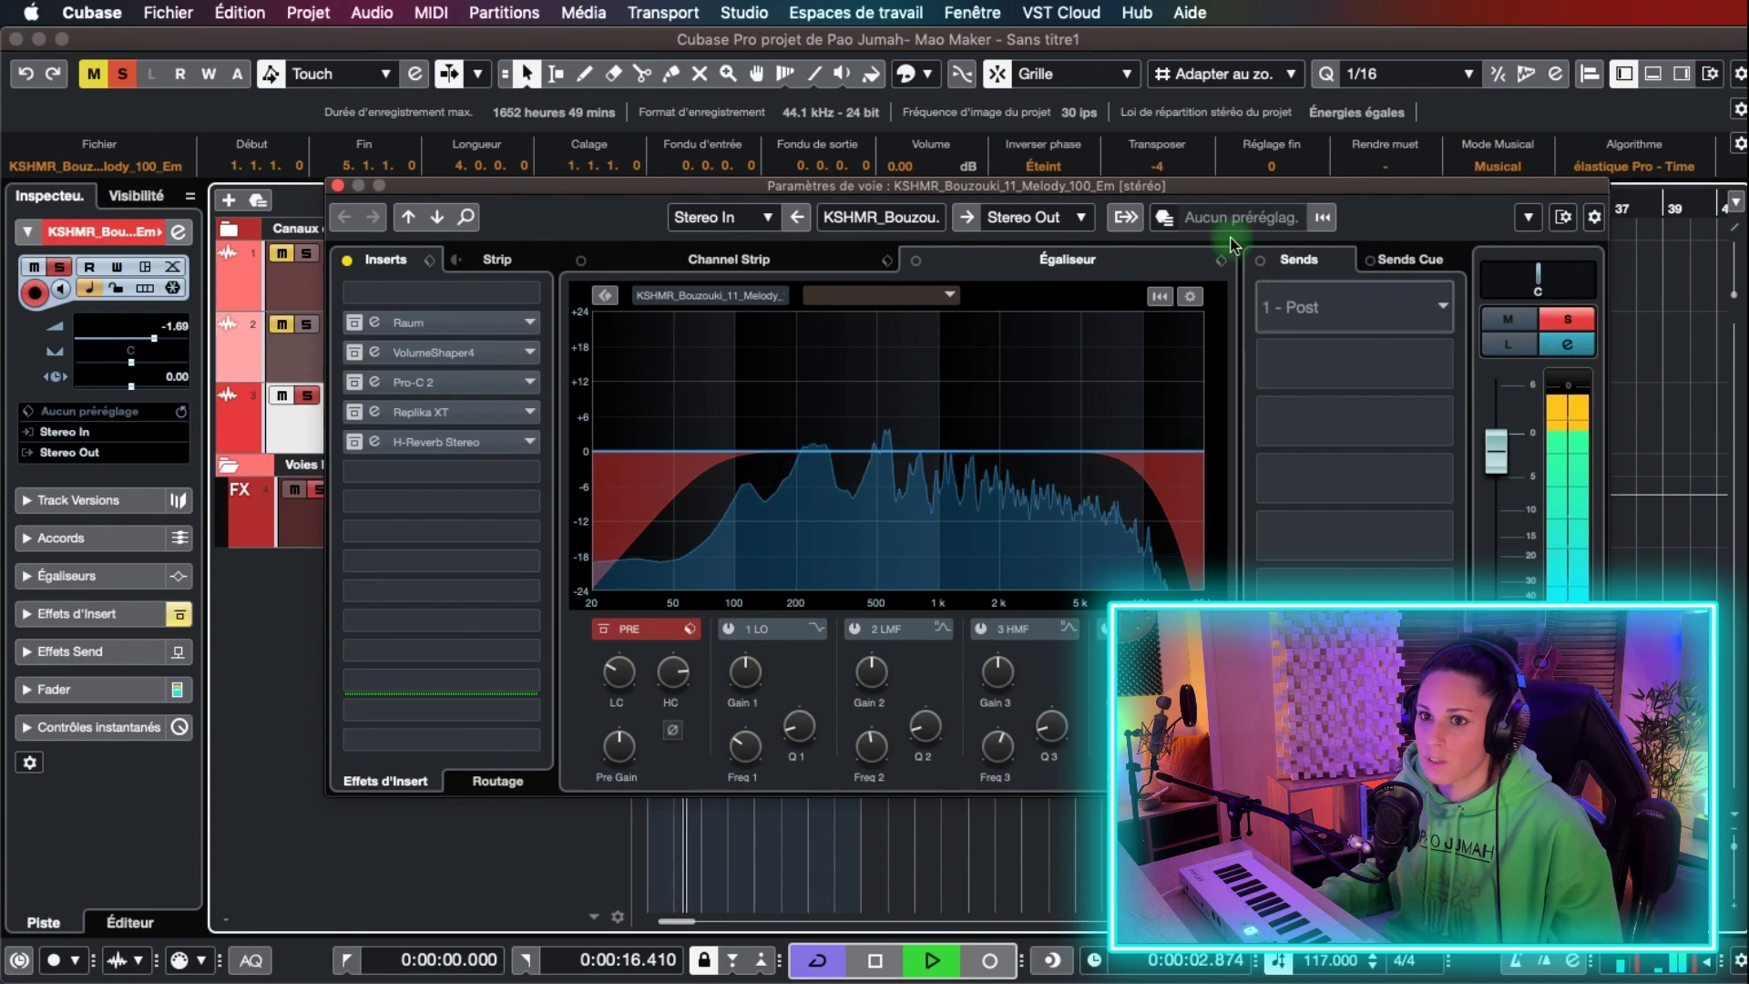
pyautogui.click(1298, 266)
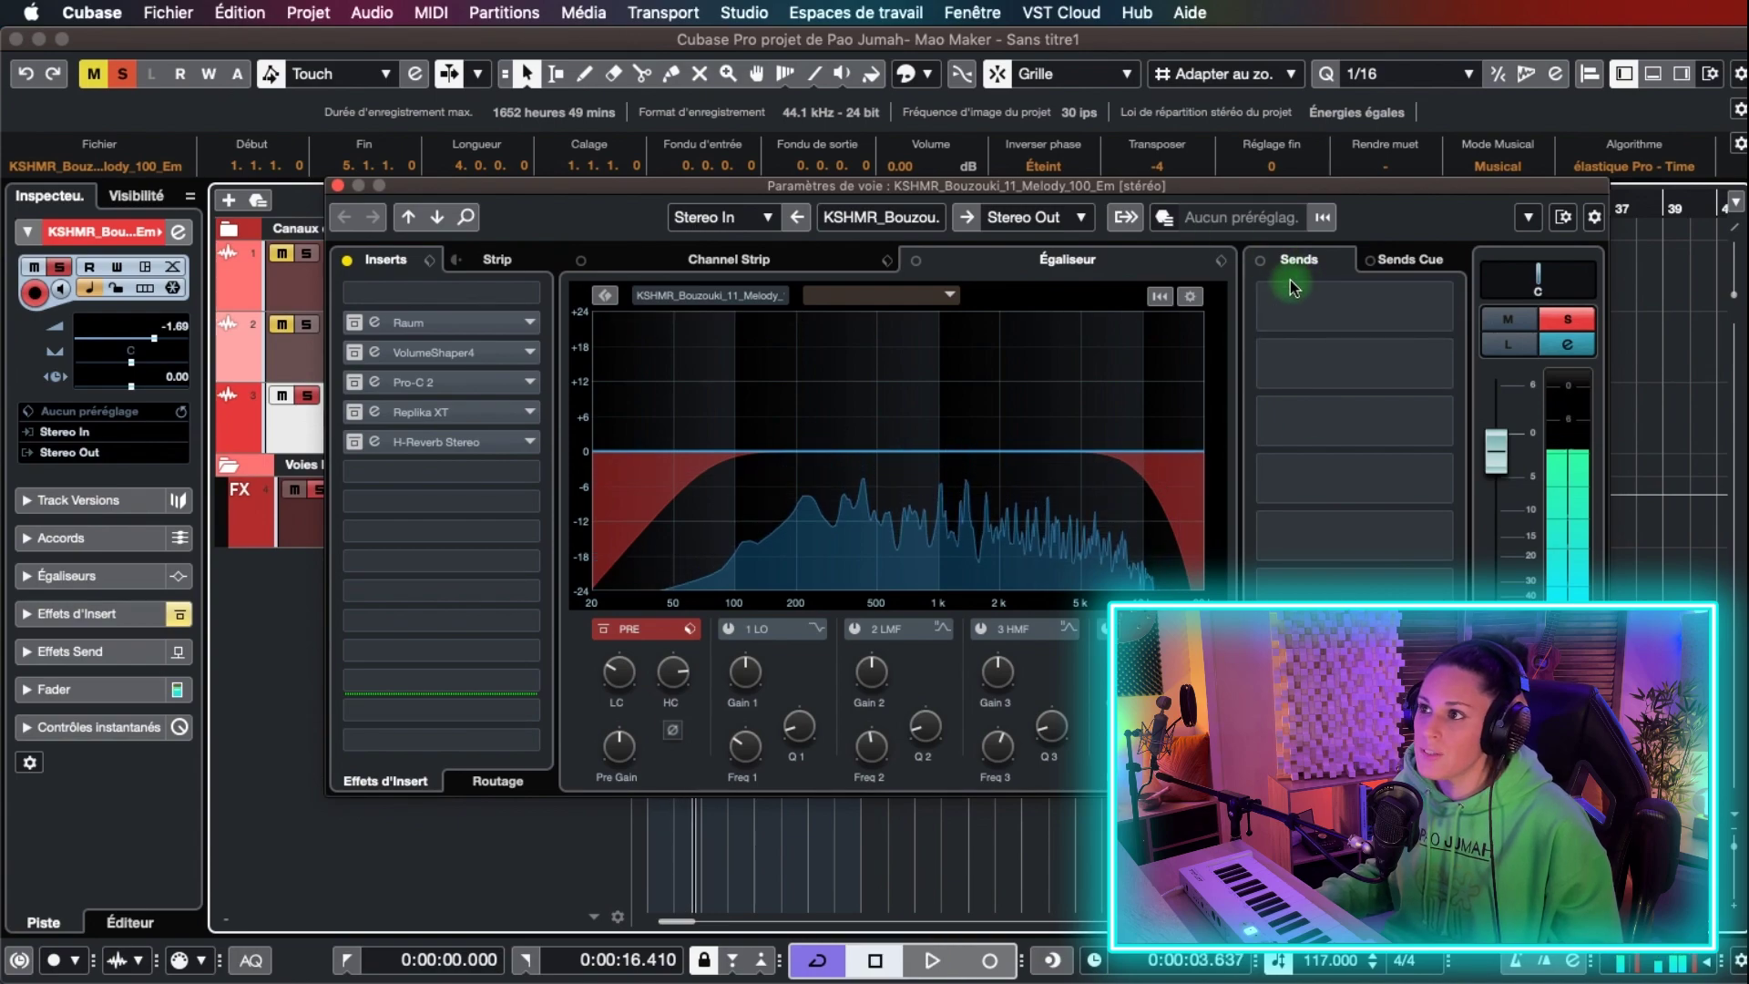
pyautogui.click(1449, 311)
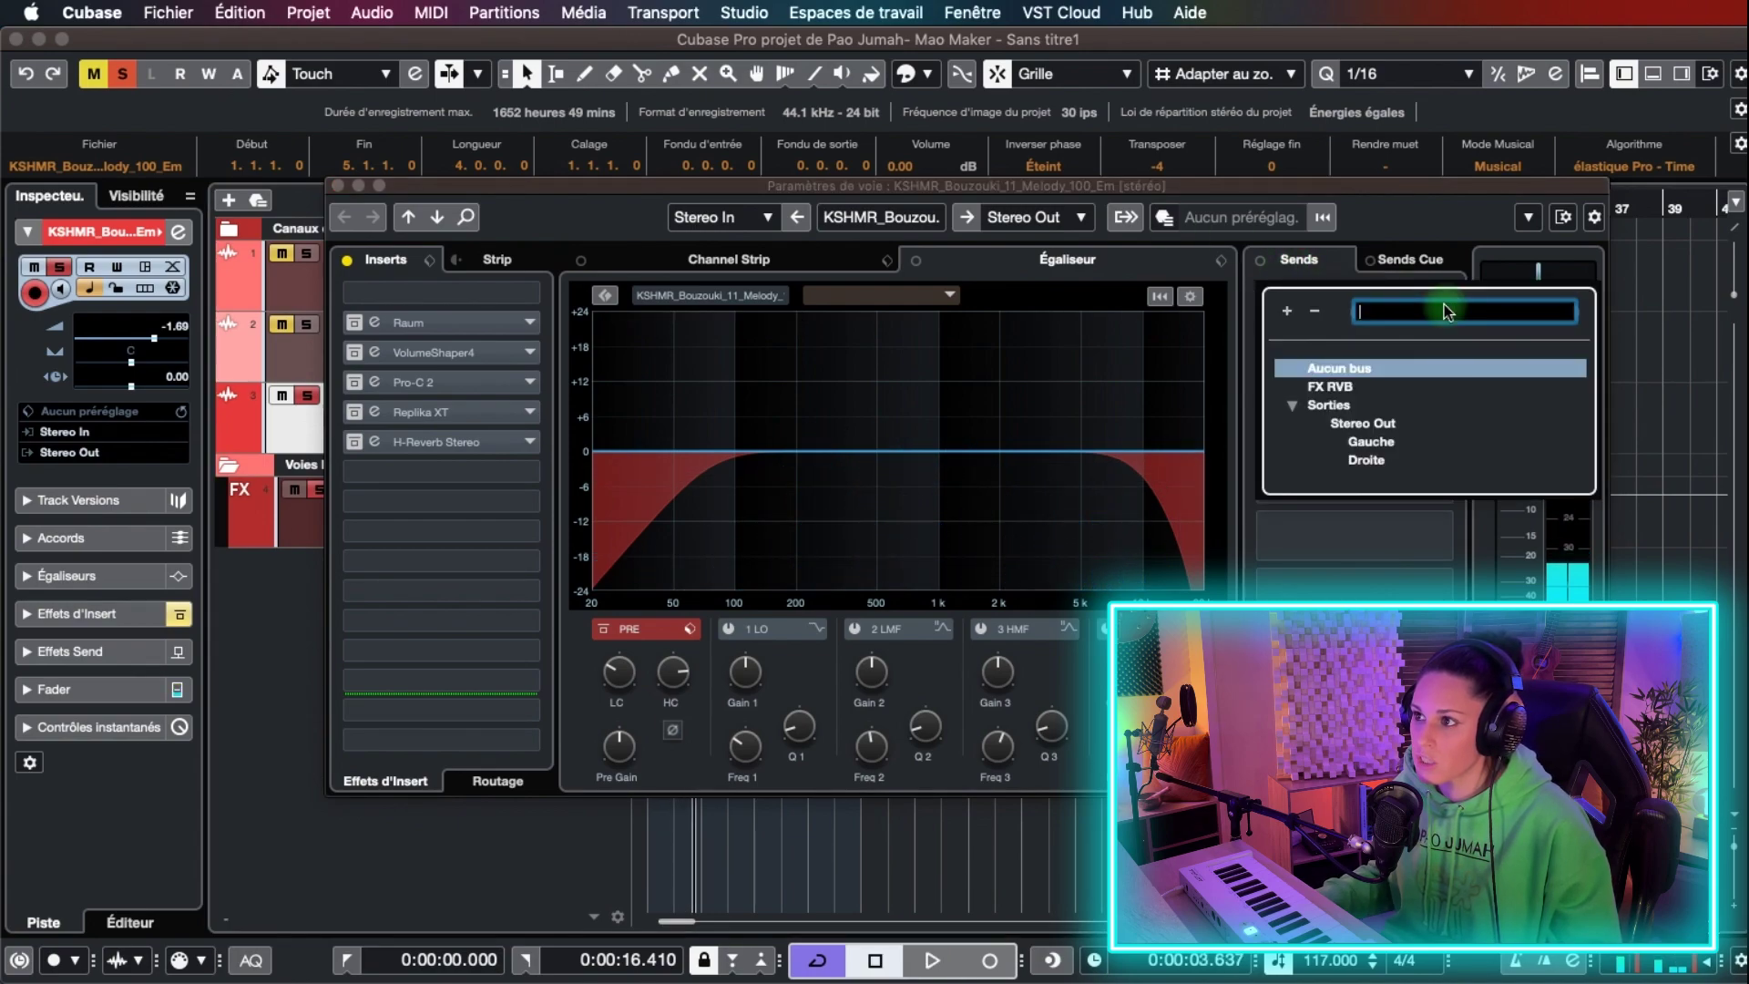
pyautogui.click(1339, 387)
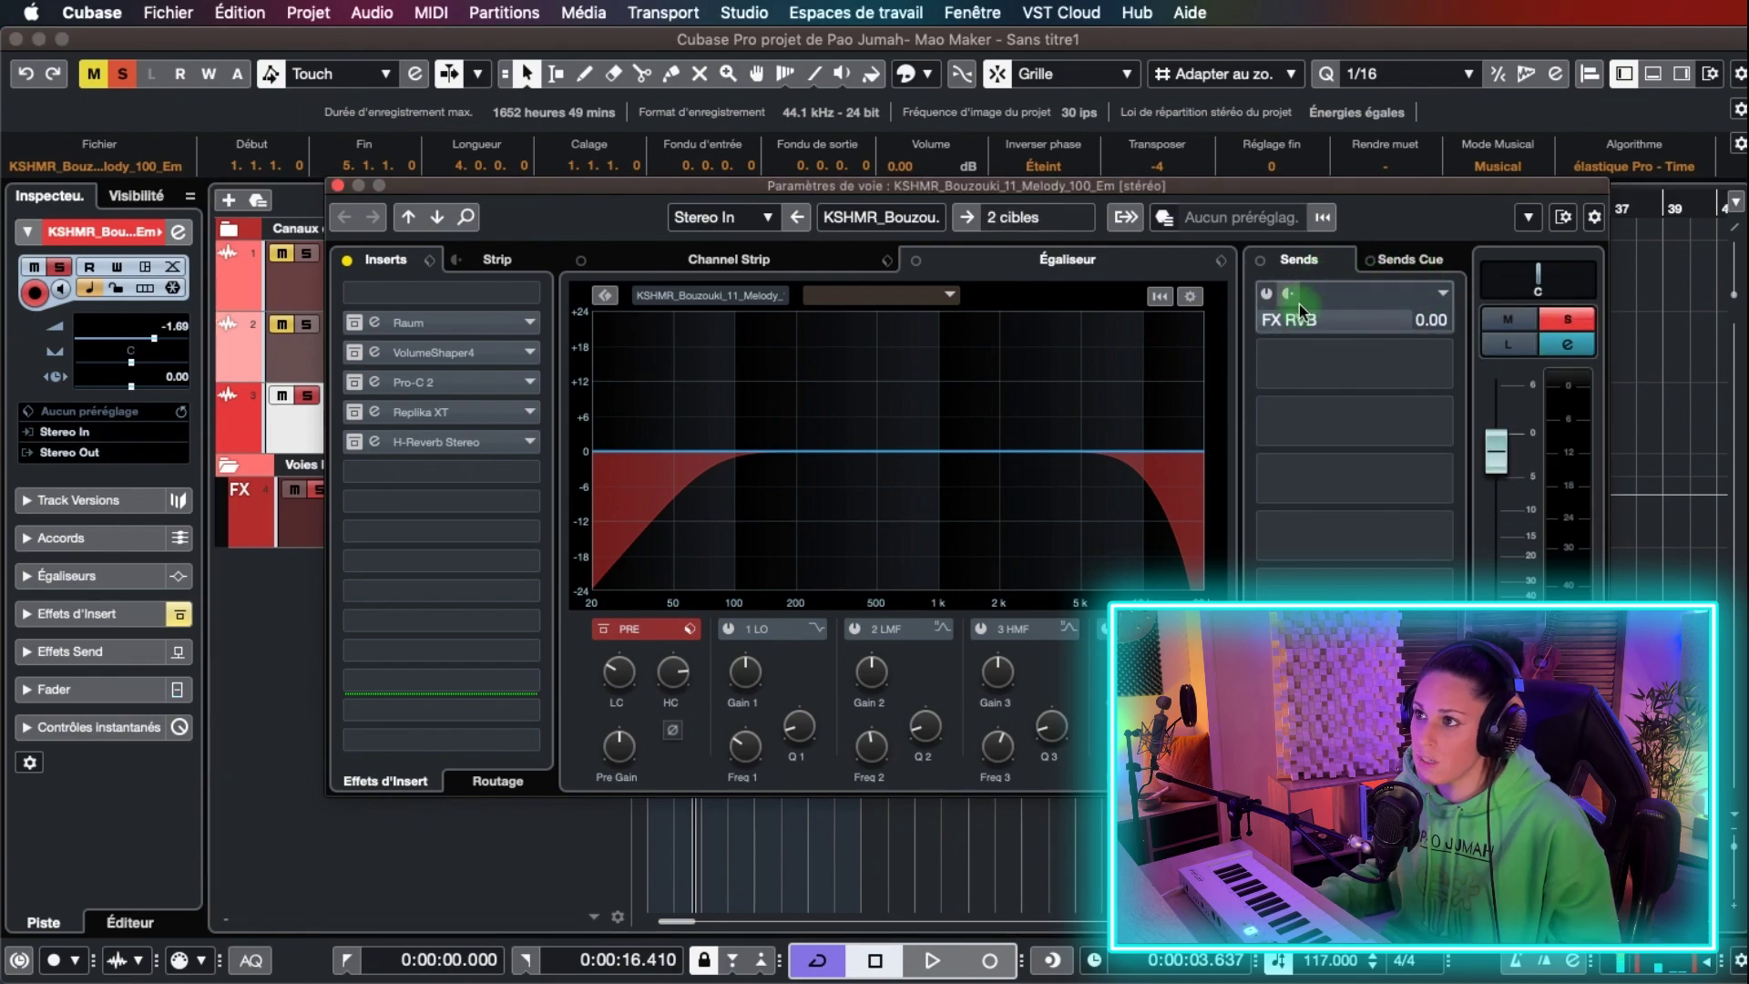
pyautogui.click(1265, 293)
pyautogui.moveTo(1415, 326); pyautogui.dragTo(1152, 351)
# - Open Raum from the FX RVB channel's inserts and set its Mix to fully wet
pyautogui.click(291, 510)
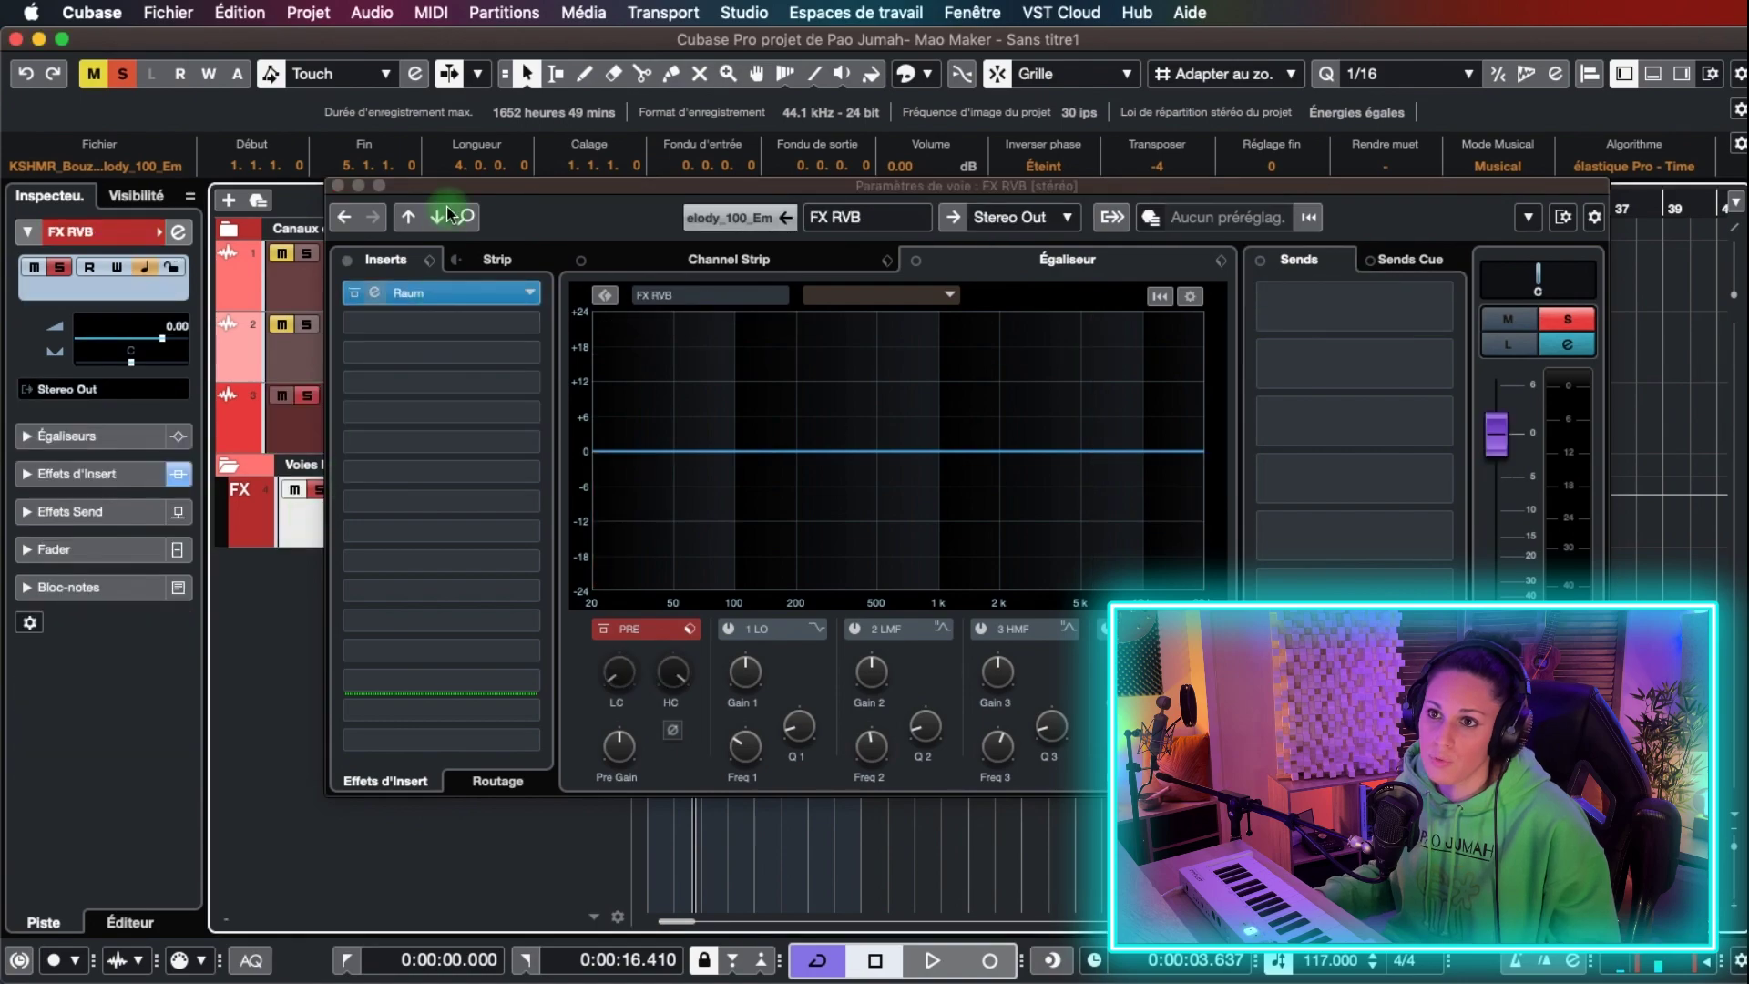
pyautogui.click(401, 292)
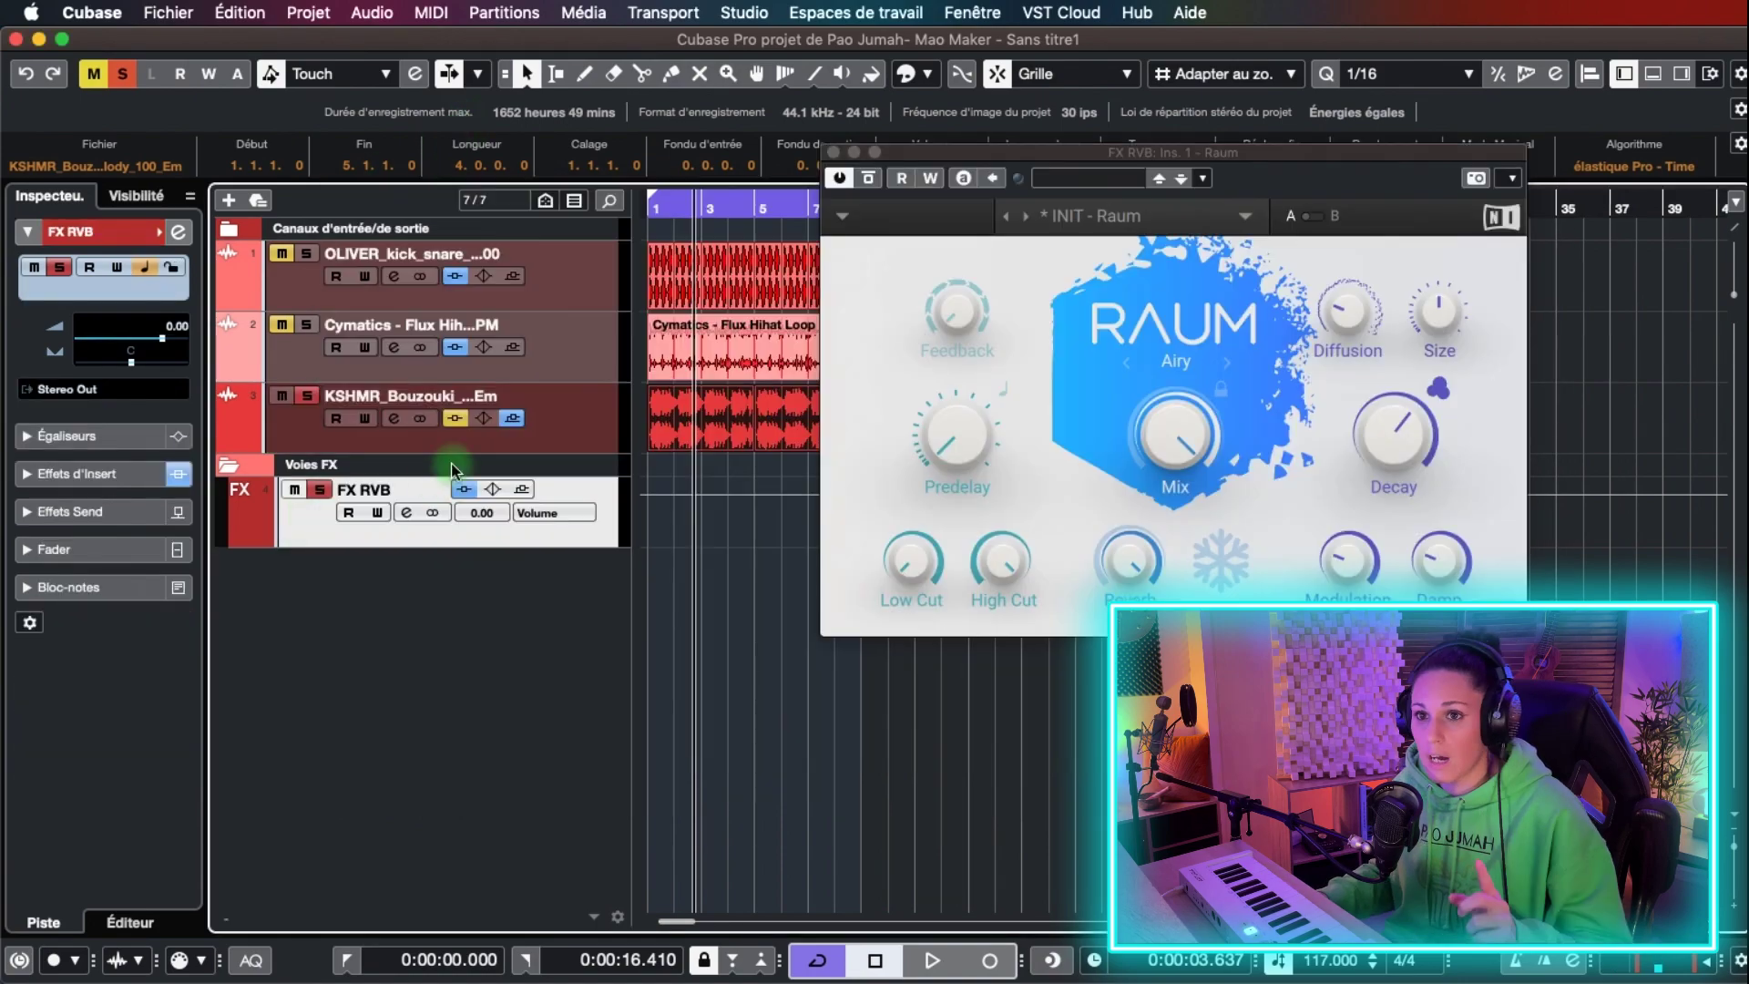
pyautogui.click(407, 515)
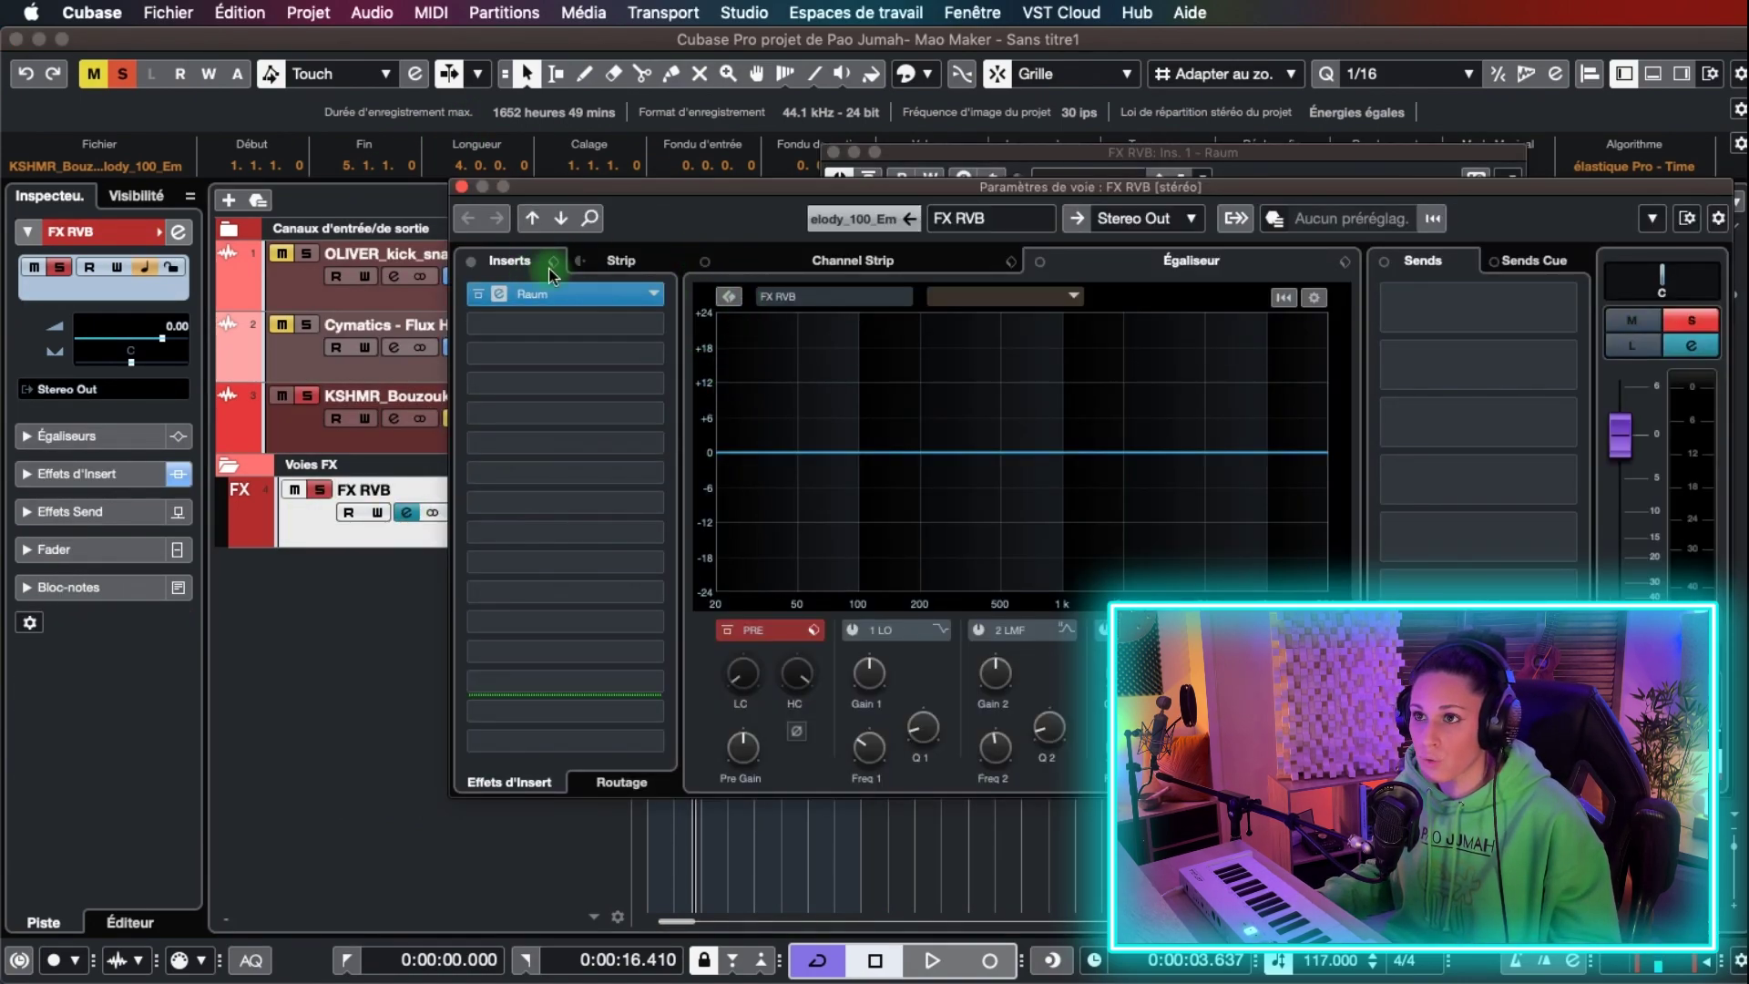
pyautogui.click(499, 294)
pyautogui.click(500, 294)
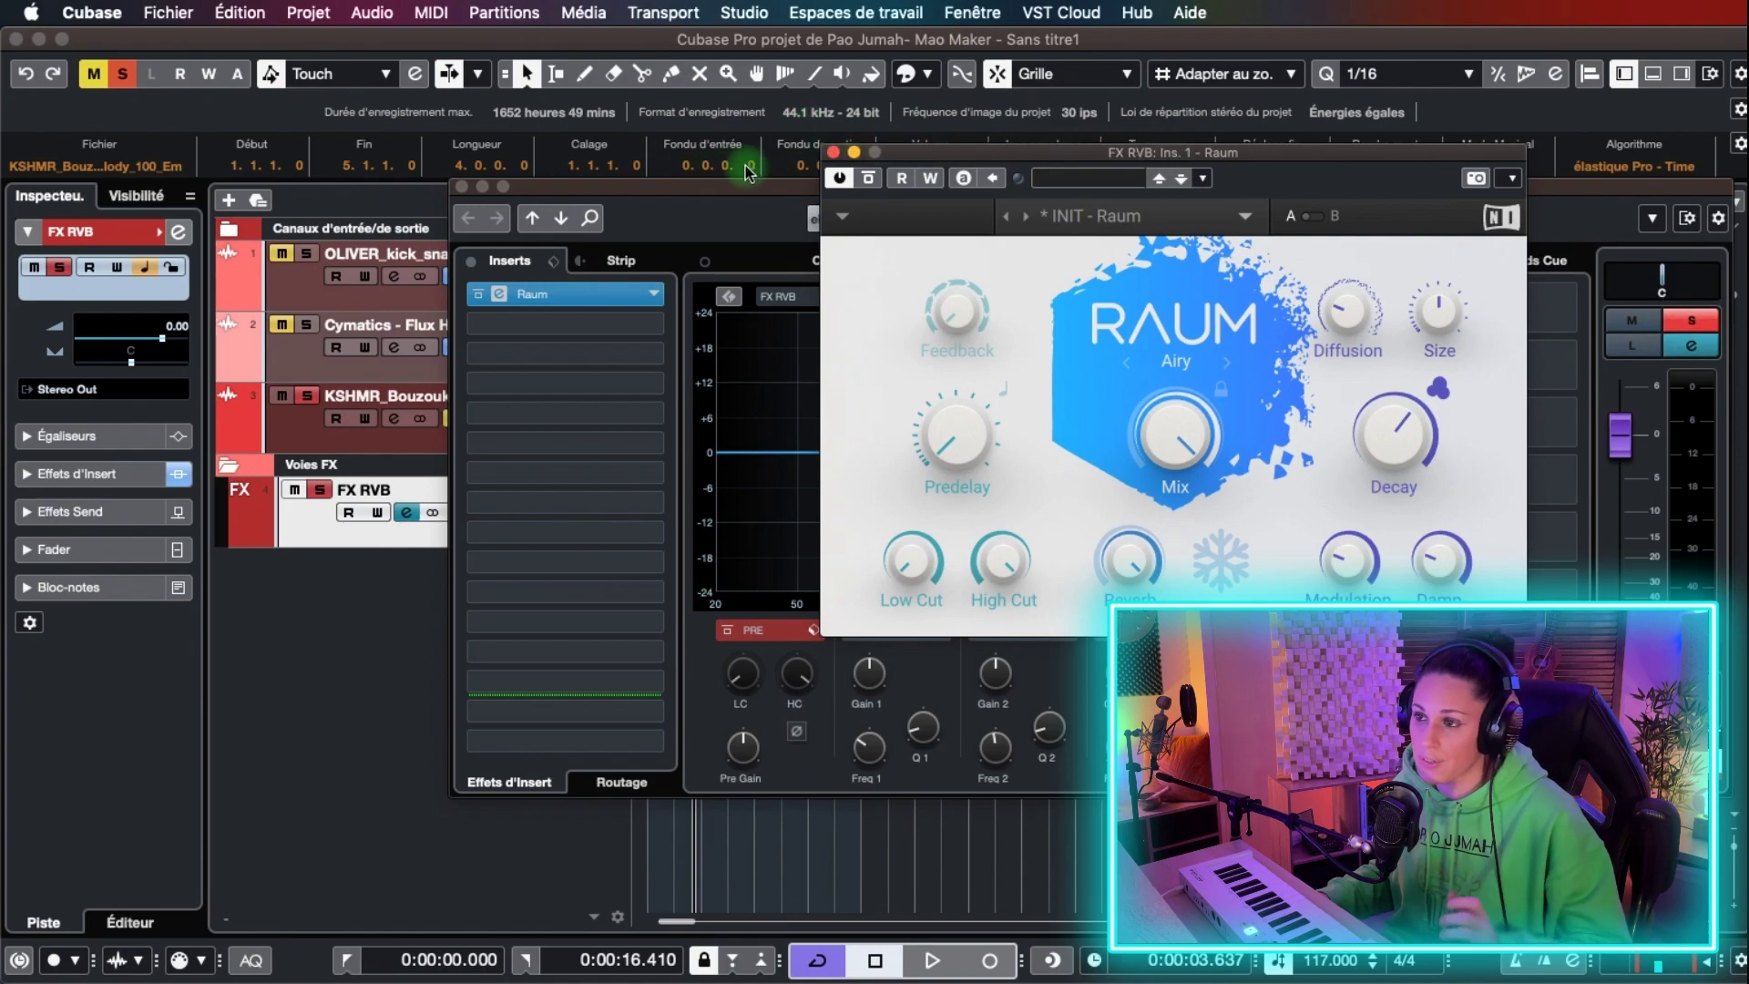
pyautogui.moveTo(1206, 422)
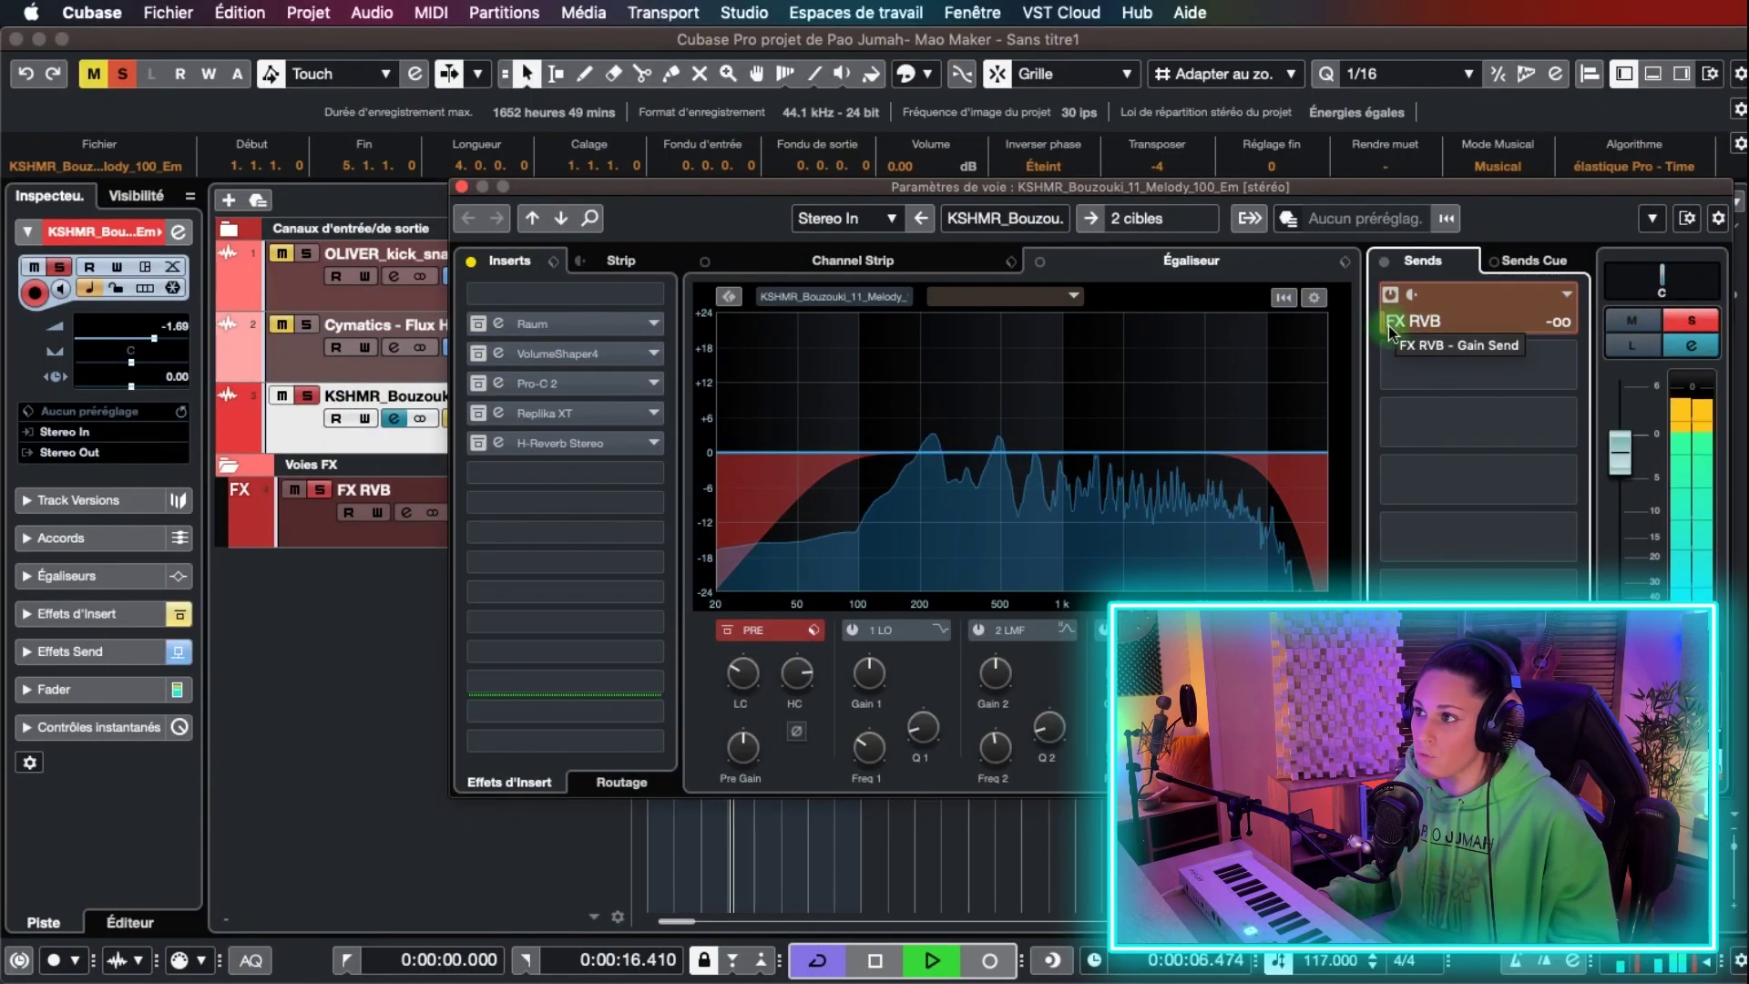
# - Raise the KSHMR_Bouzouki track's send level to FX RVB to about -1.47 dB during playback
pyautogui.moveTo(1414, 324); pyautogui.dragTo(1544, 341)
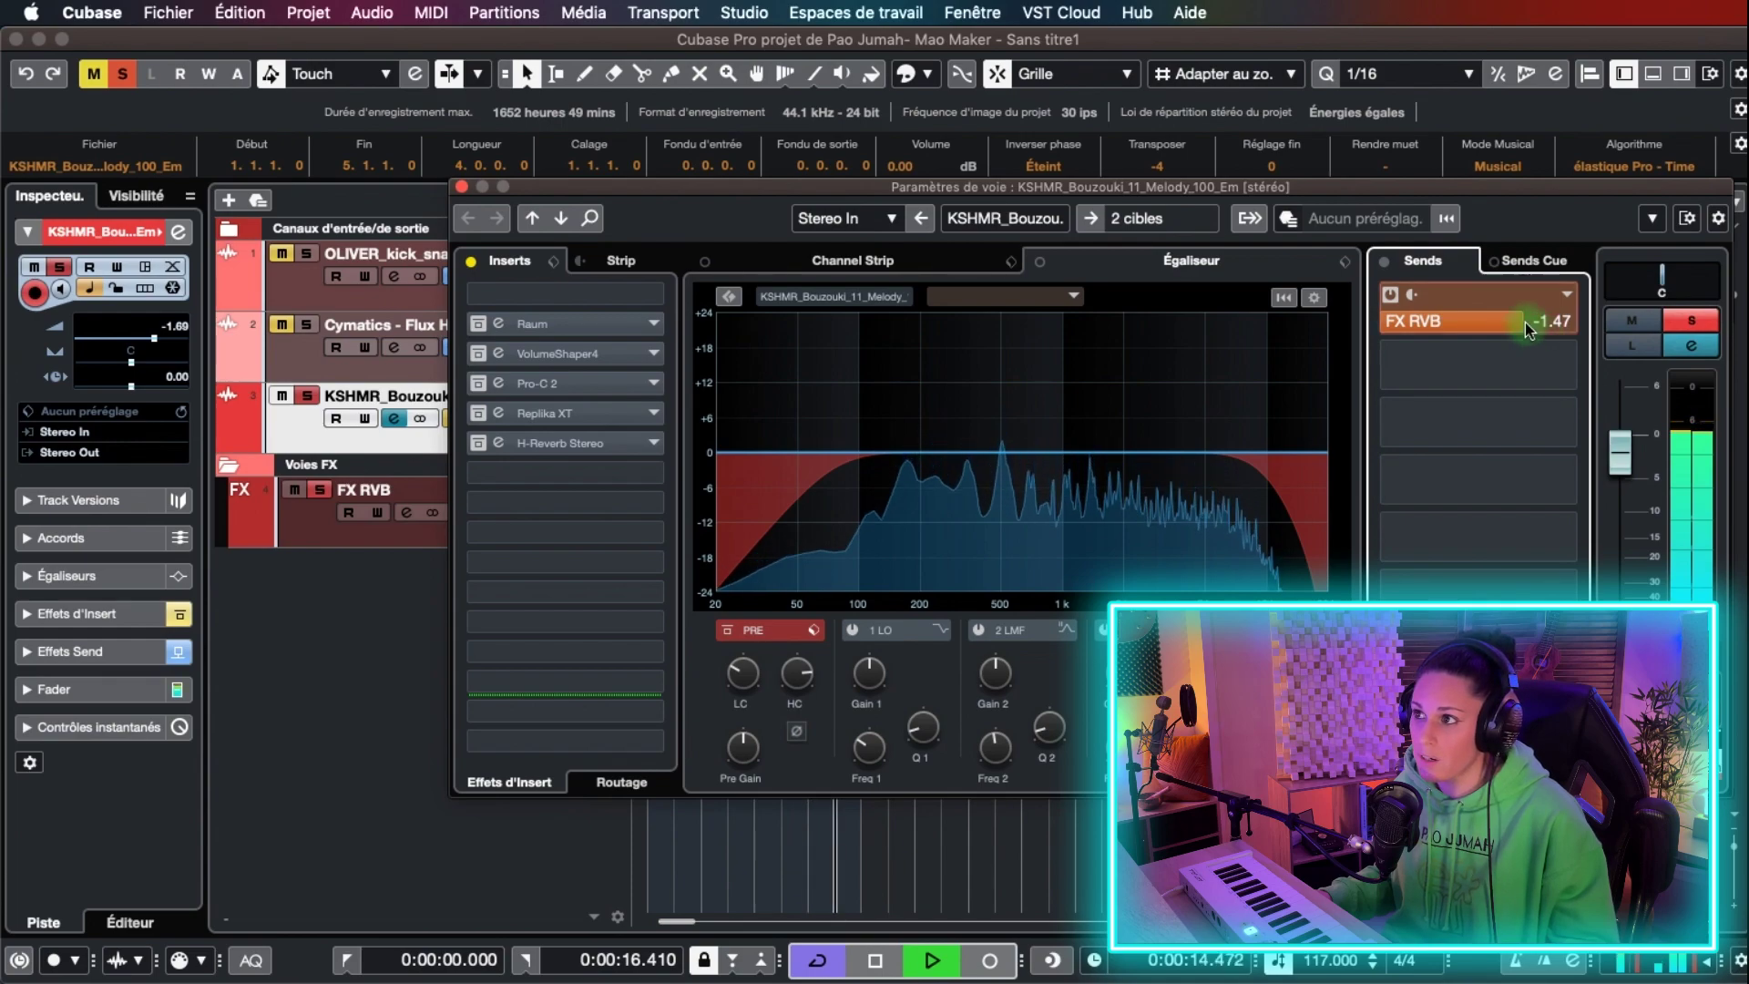
# - Insert Pro-Q 3 on the FX RVB channel and move Raum to the slot below the equalizer
pyautogui.click(390, 533)
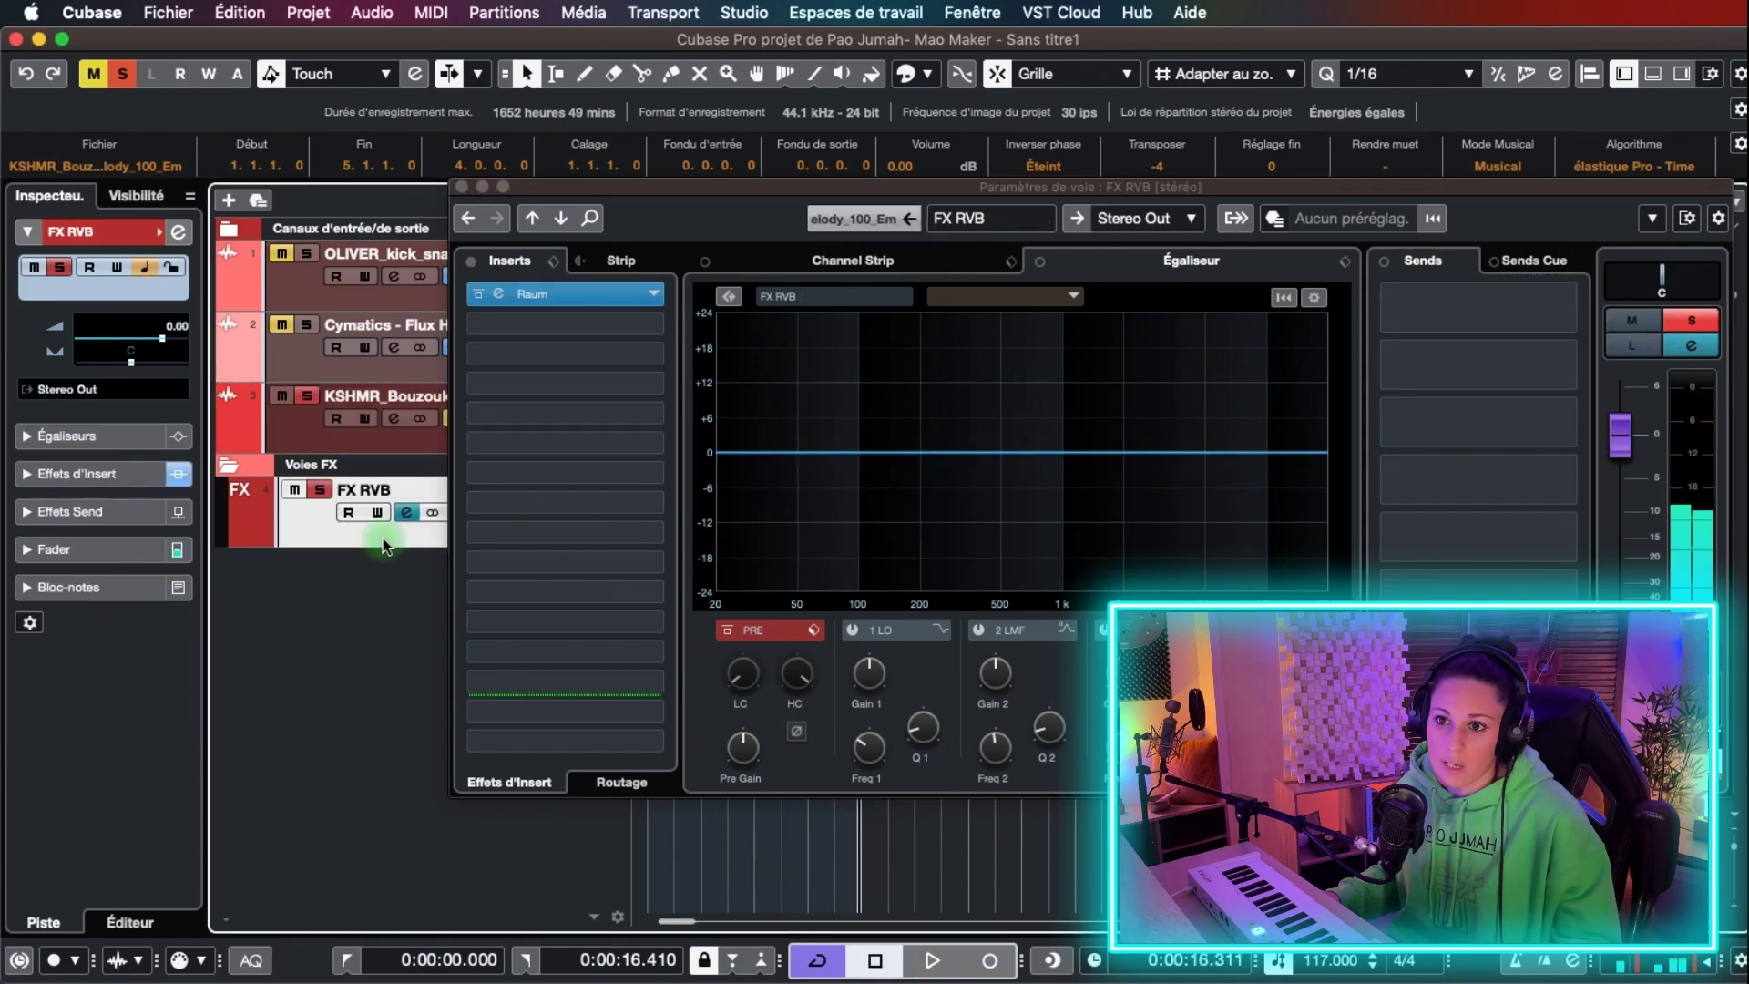
pyautogui.click(509, 304)
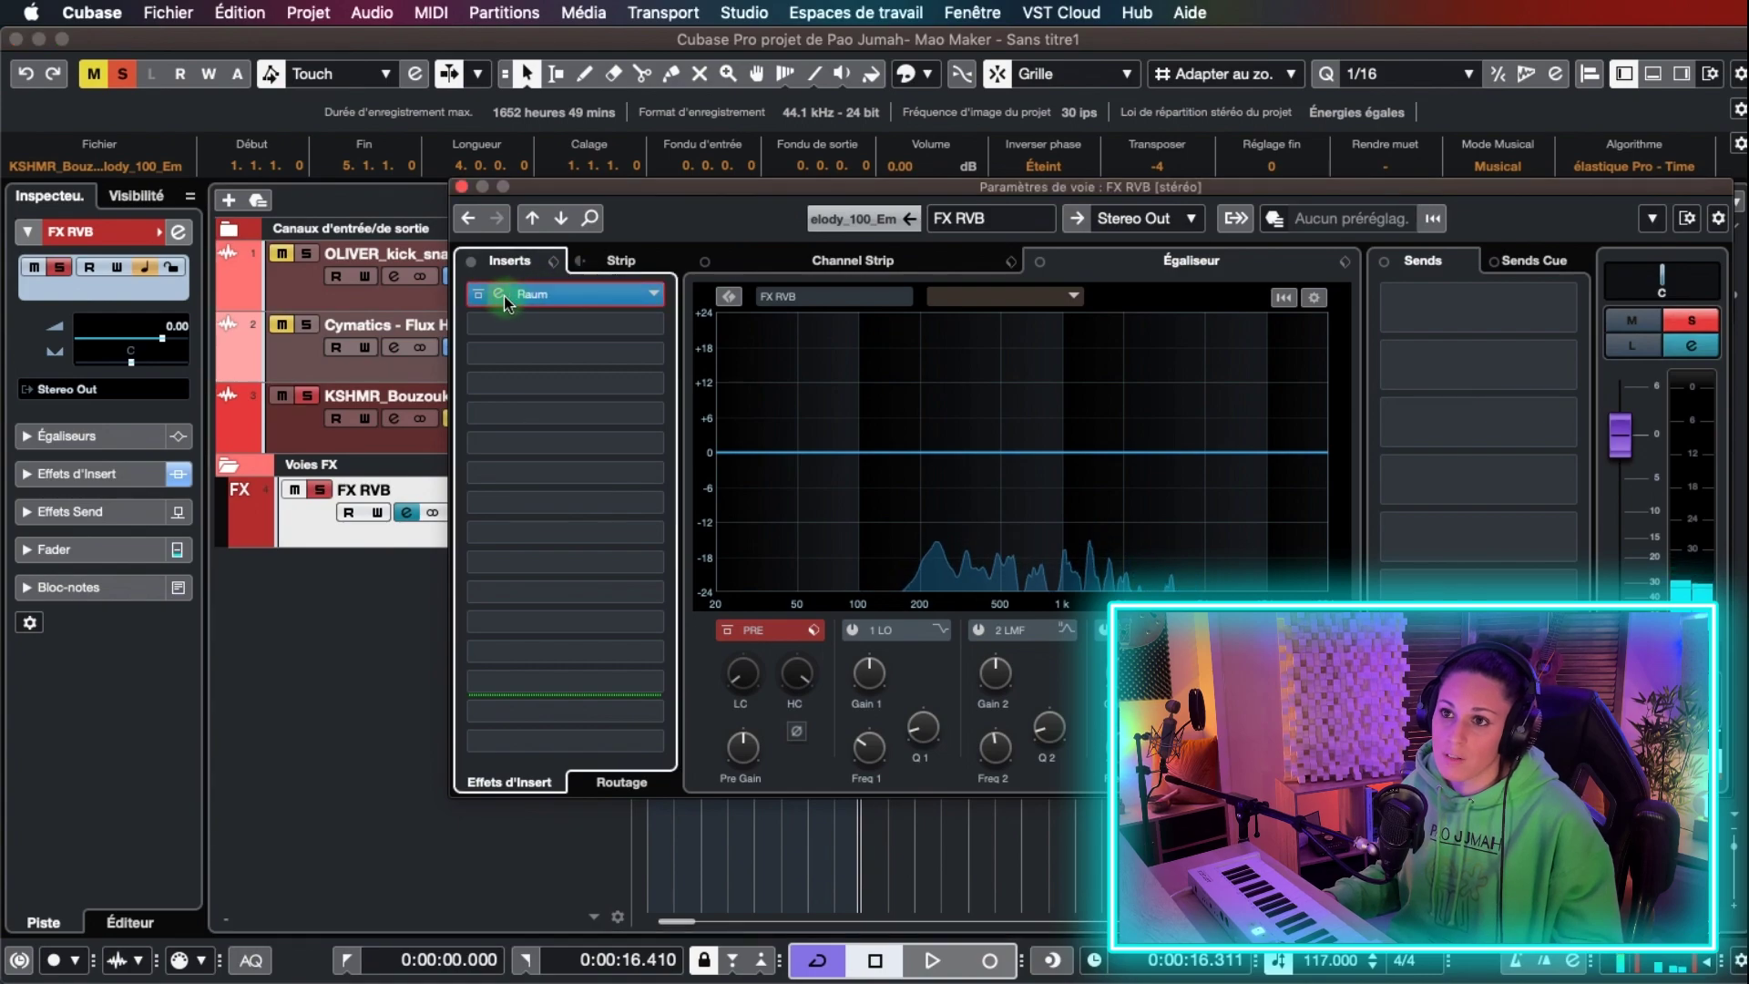
pyautogui.click(515, 319)
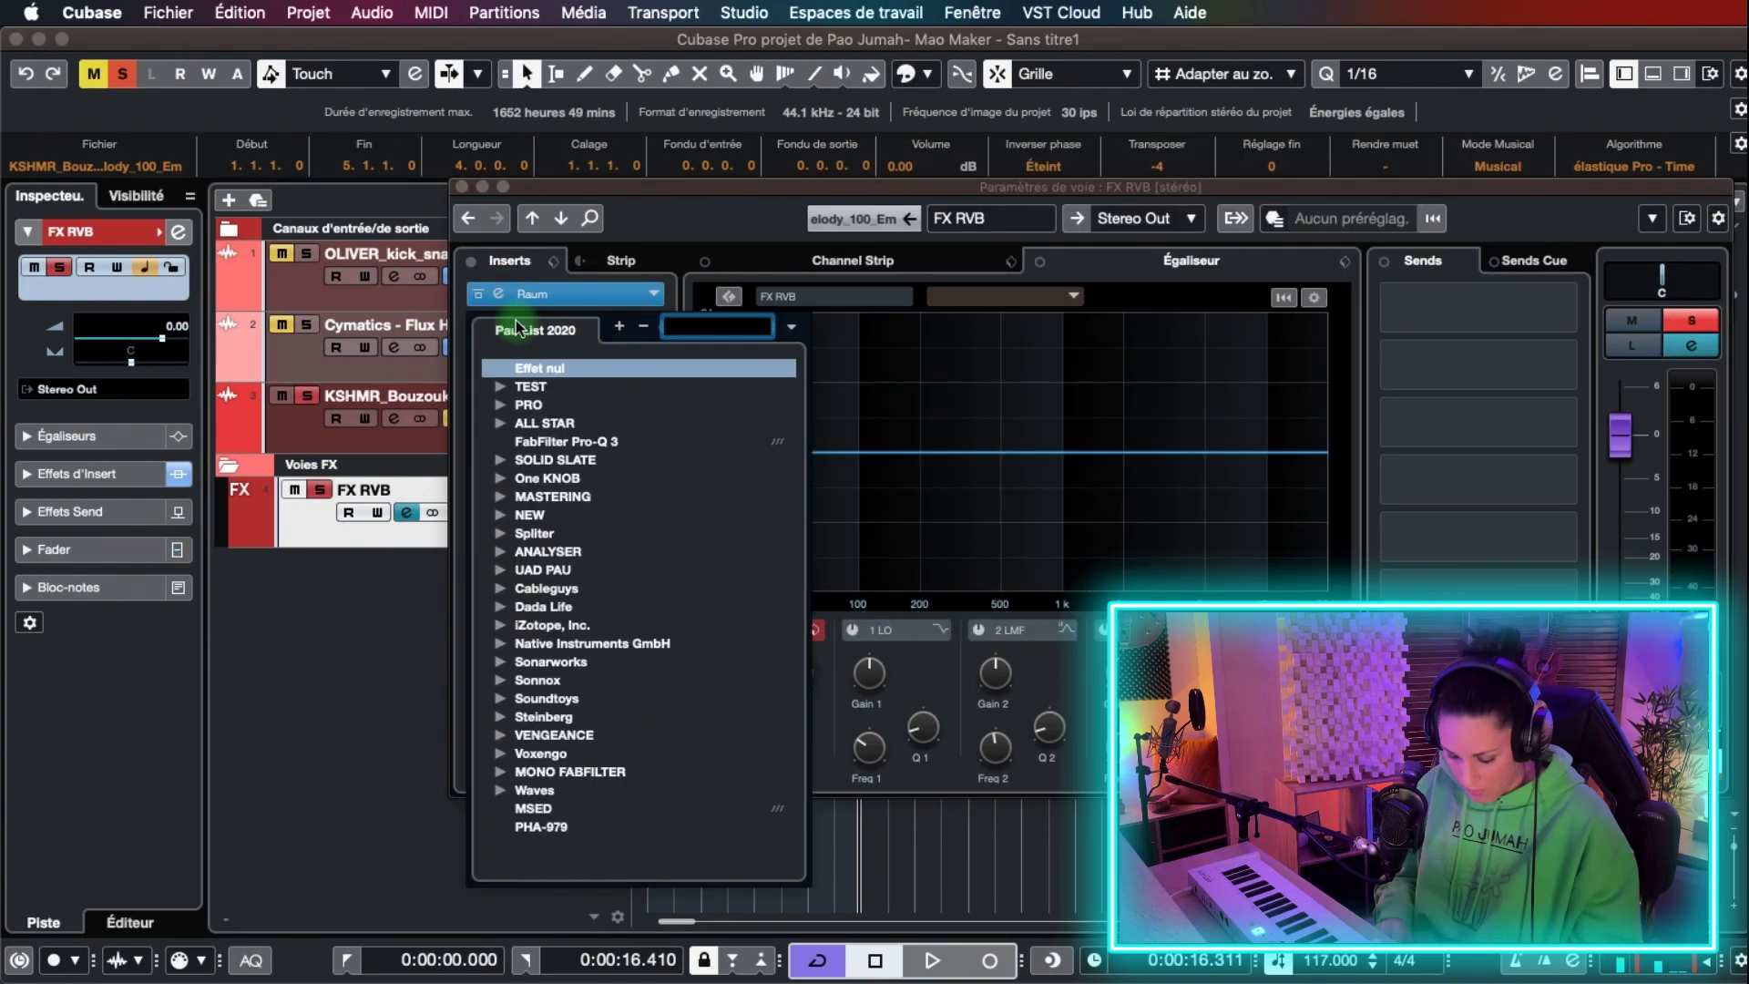
pyautogui.write('pro-q')
pyautogui.press('Return')
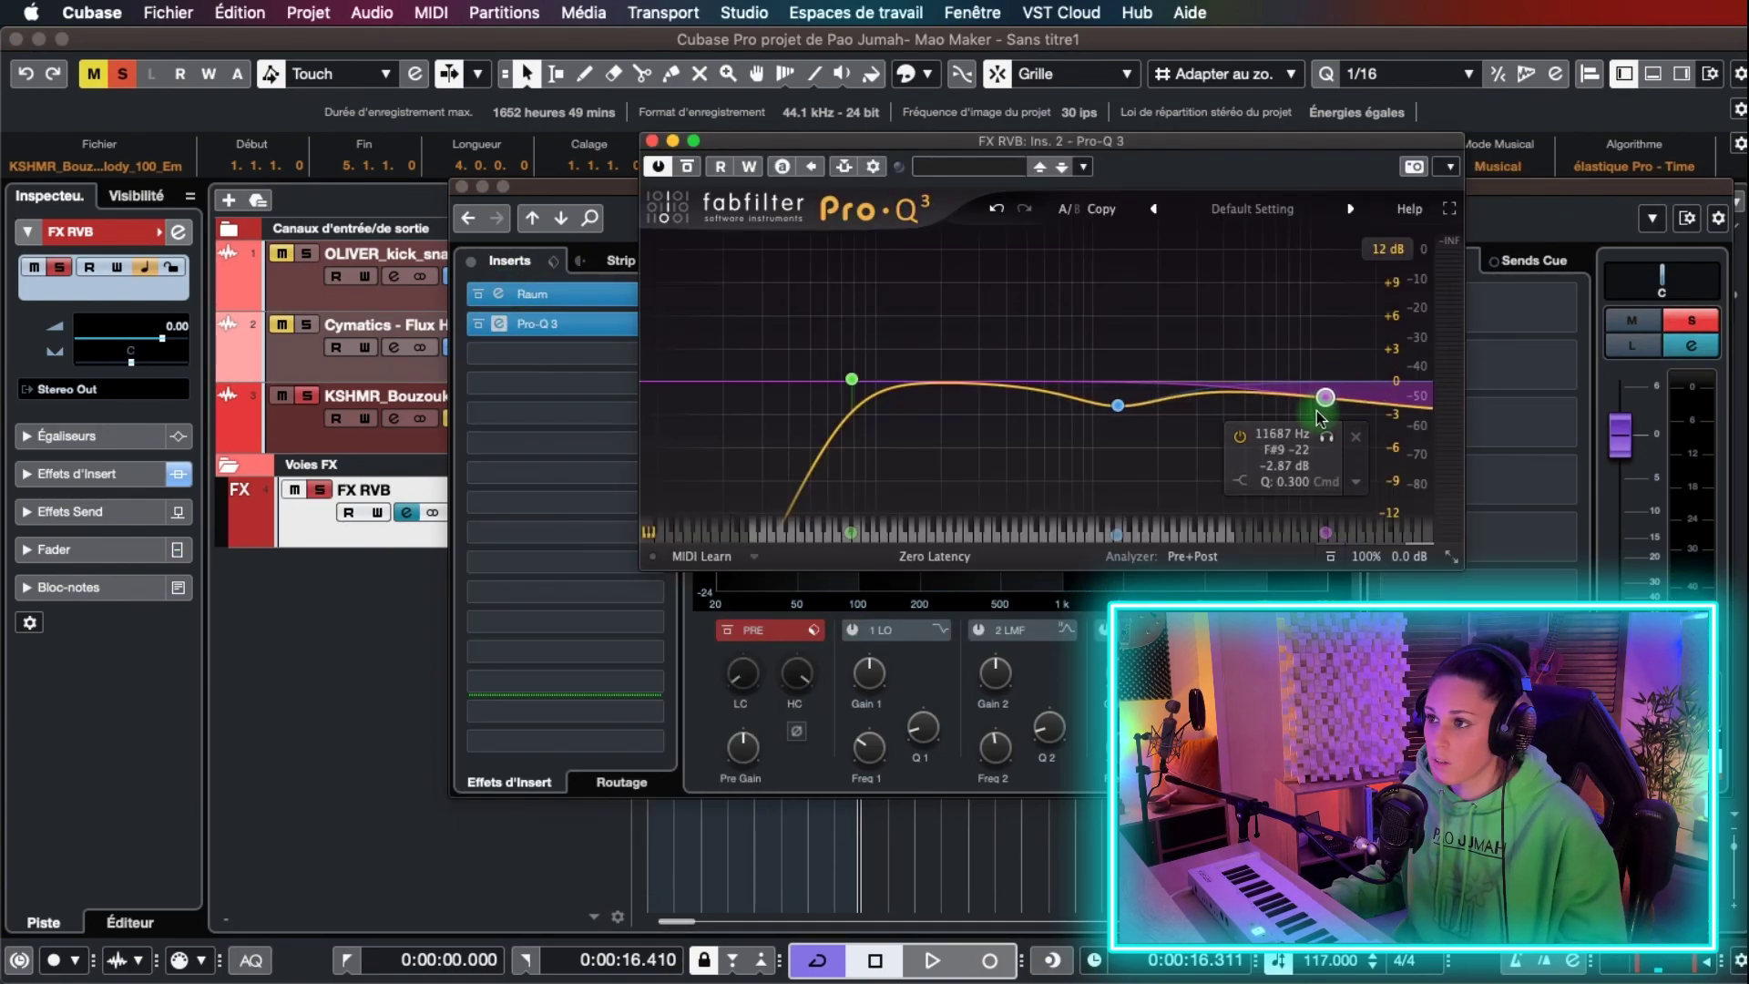
pyautogui.click(543, 324)
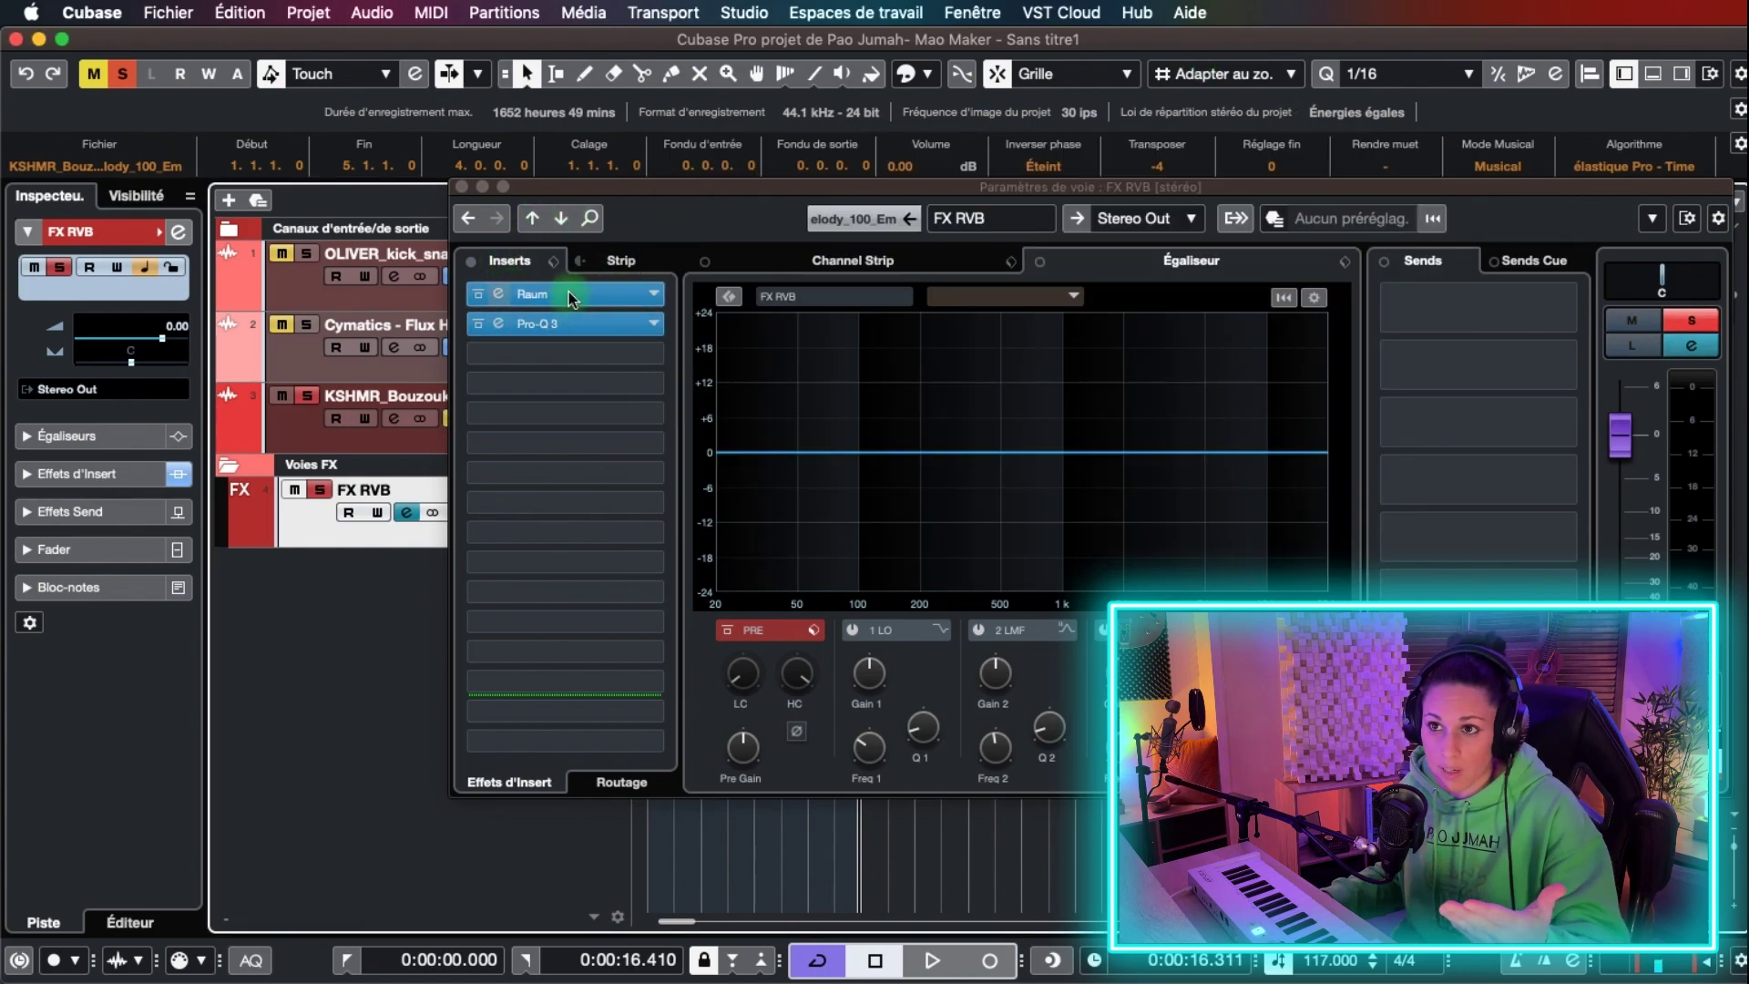
pyautogui.moveTo(569, 291); pyautogui.dragTo(552, 359)
# - Insert the Pro-C 2 compressor below Raum on the FX RVB channel and activate its side-chain input
pyautogui.click(565, 384)
pyautogui.click(729, 417)
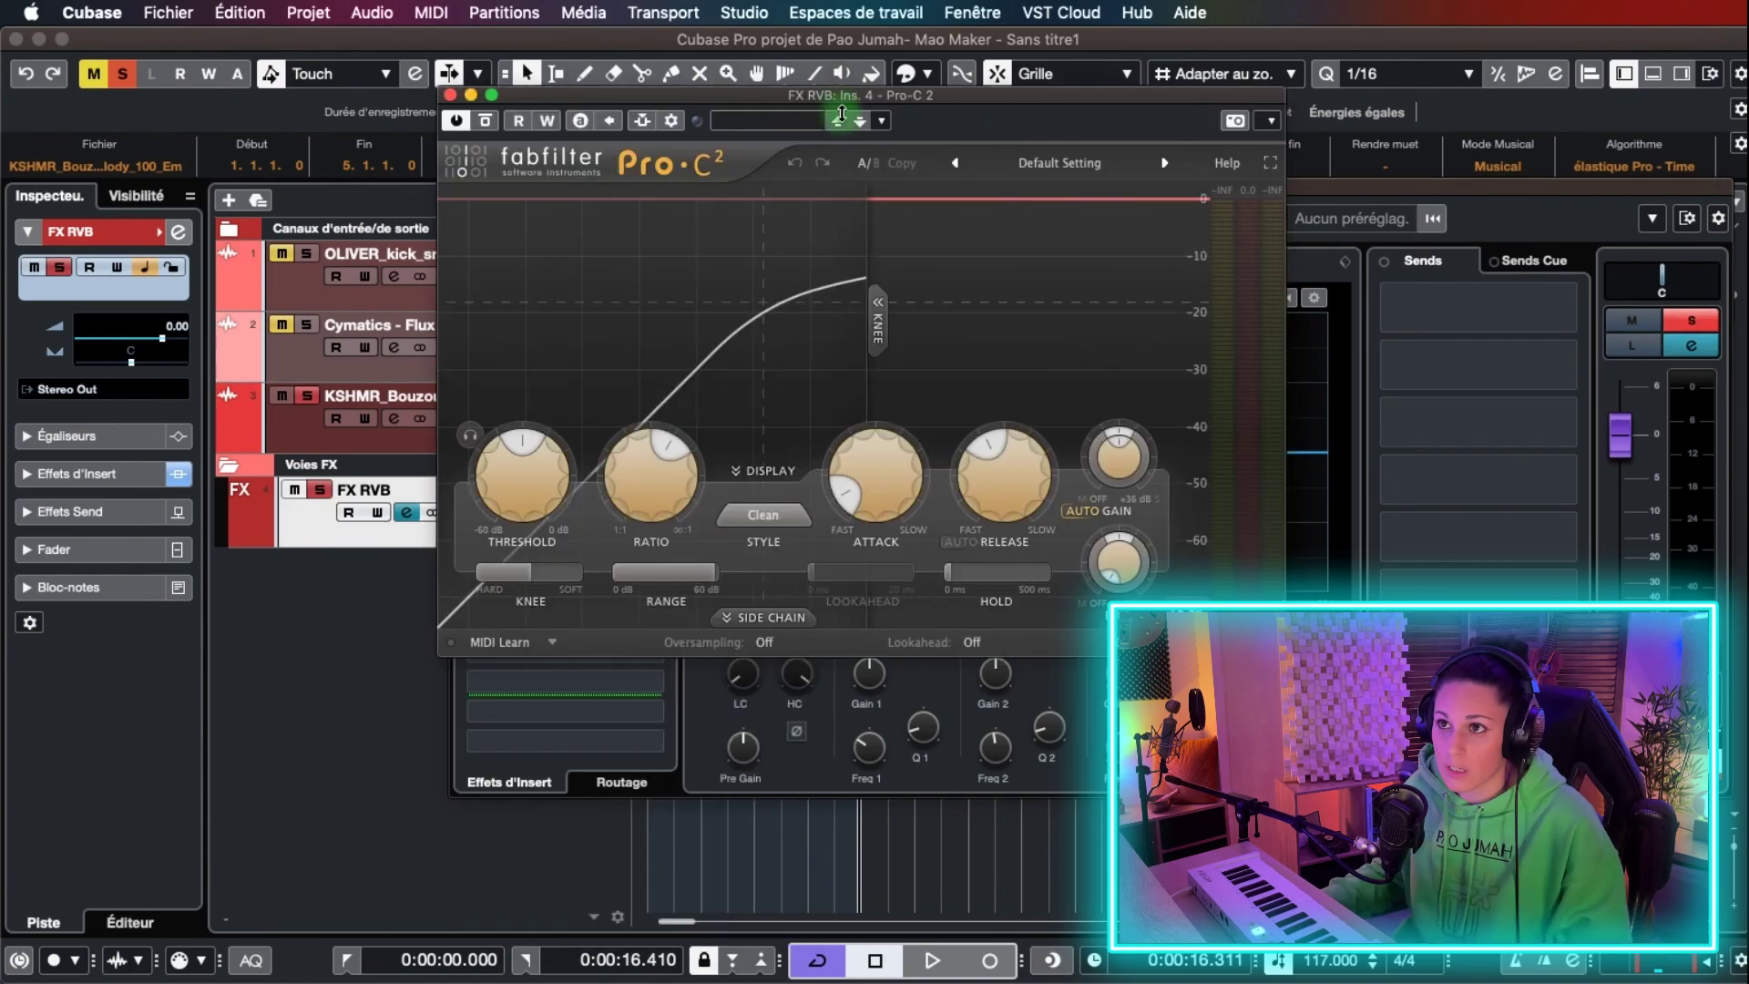
pyautogui.click(676, 131)
pyautogui.click(645, 122)
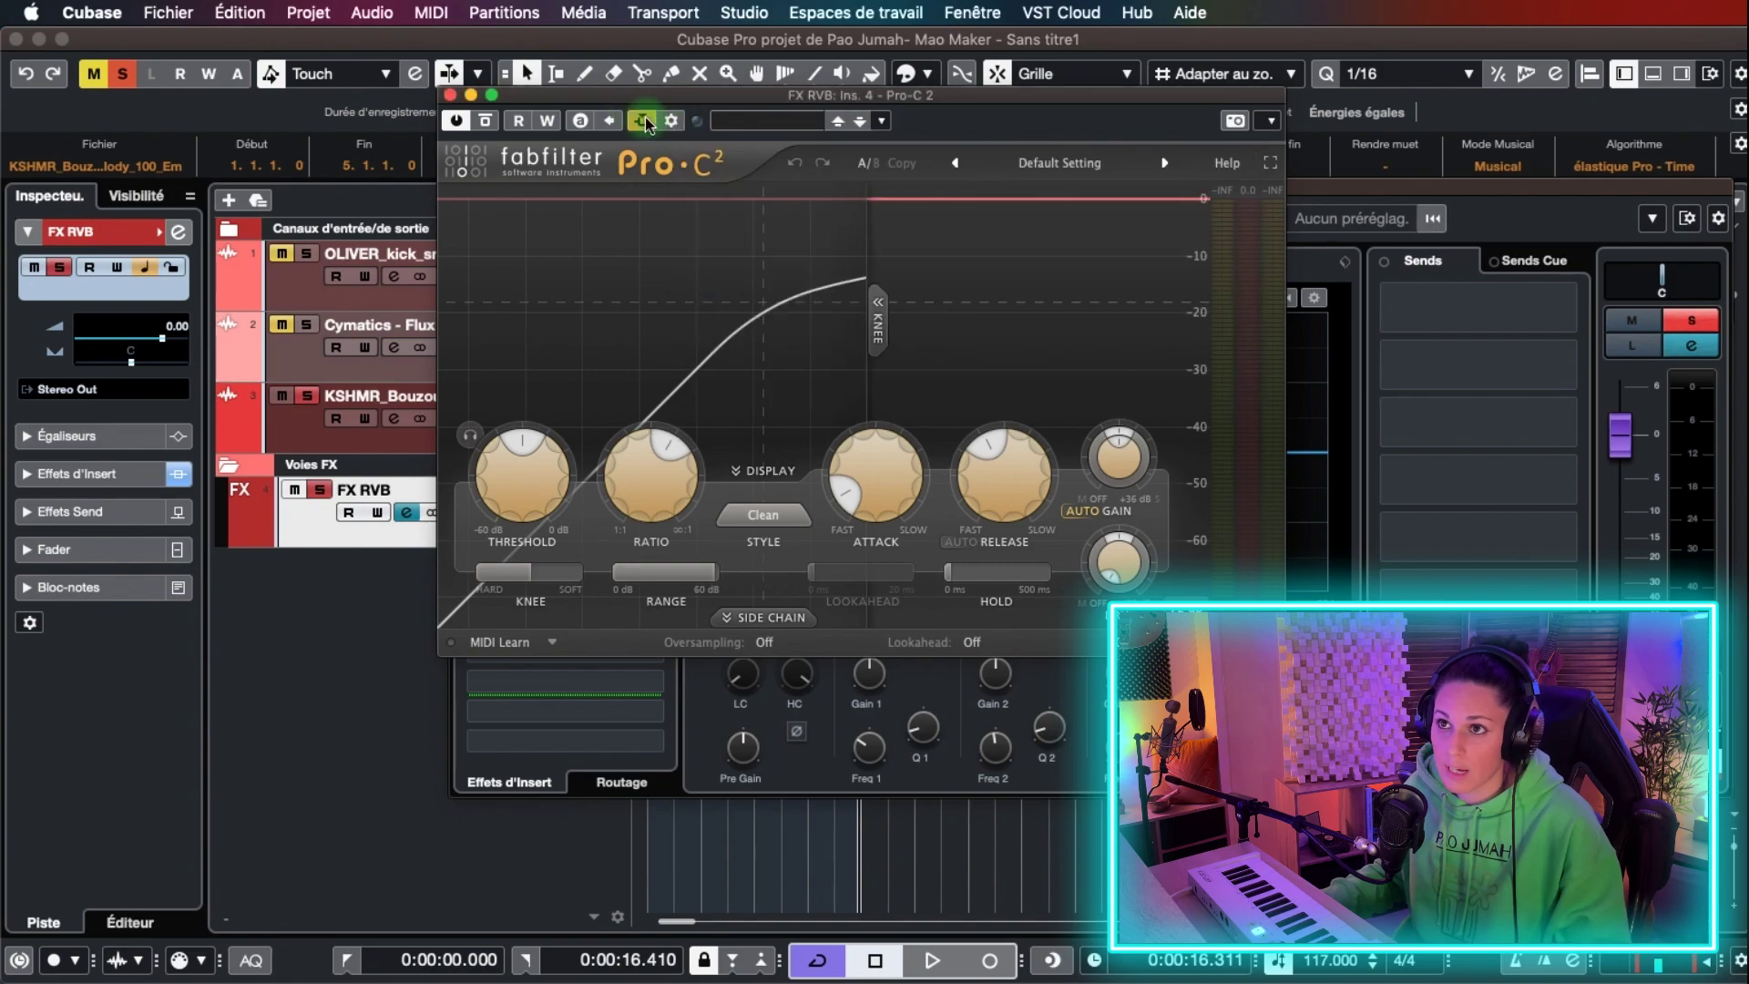
# - Add the OLIVER_kick_snare and KSHMR_Bouzouki tracks as side-chain sources for Pro-C 2
pyautogui.click(674, 124)
pyautogui.click(942, 359)
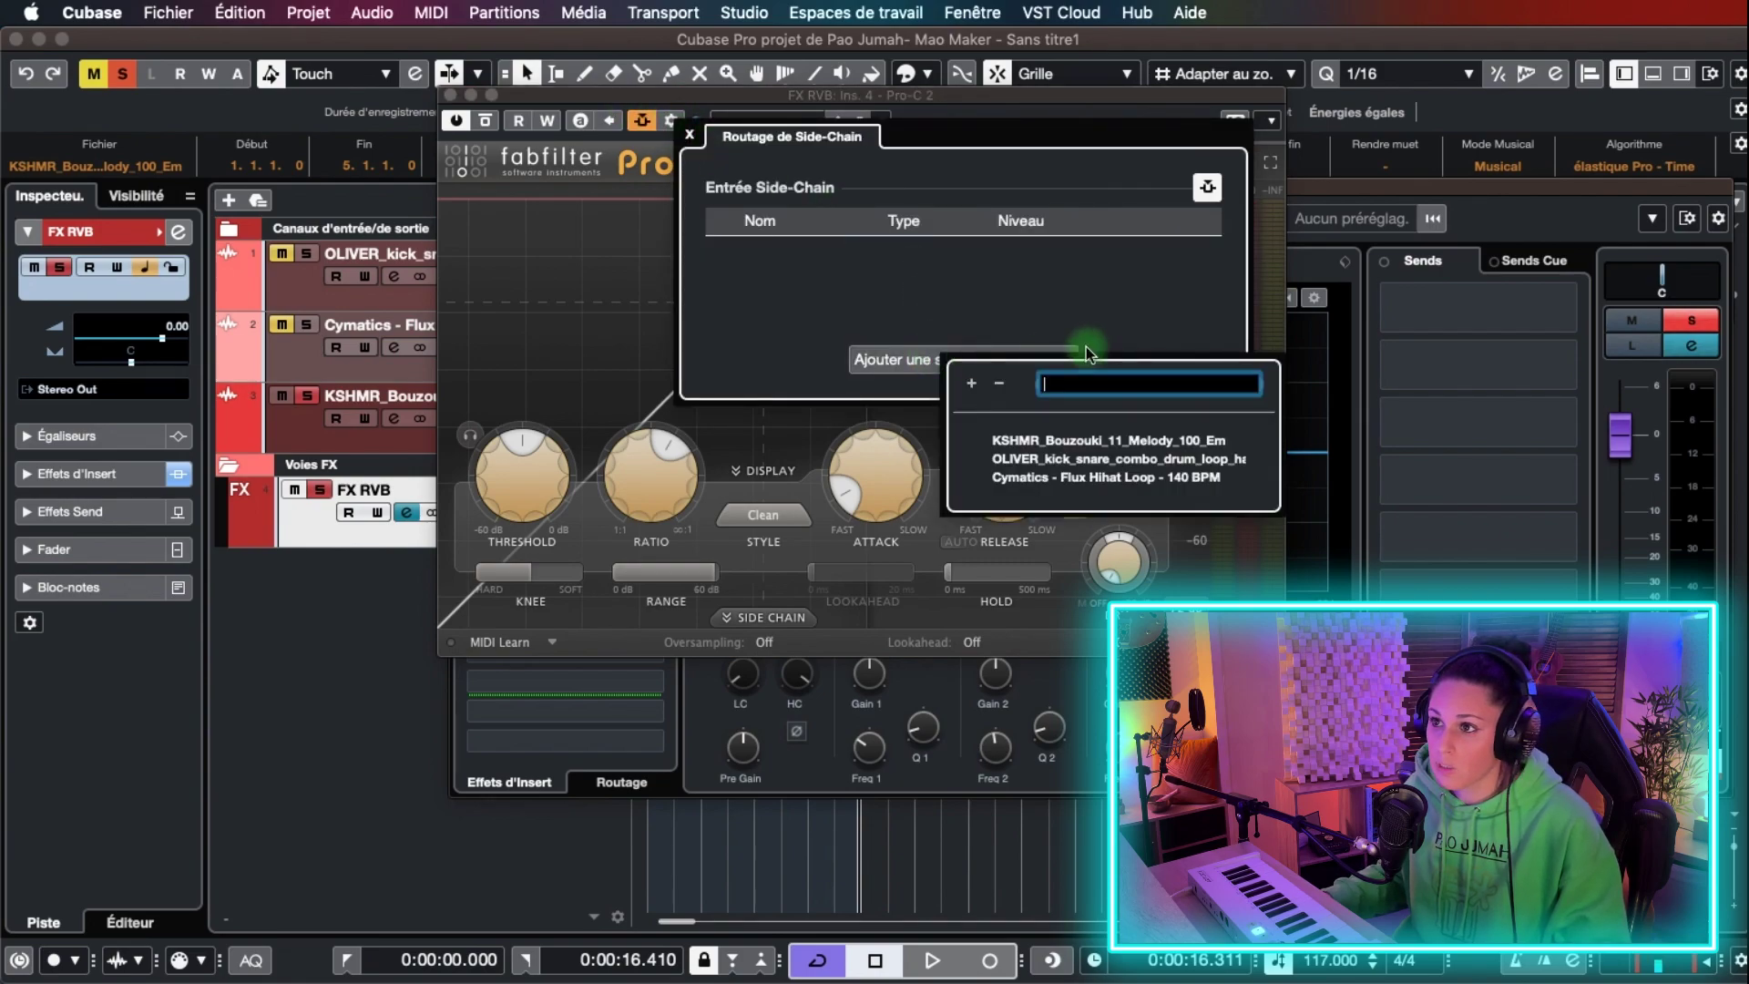
pyautogui.click(1119, 460)
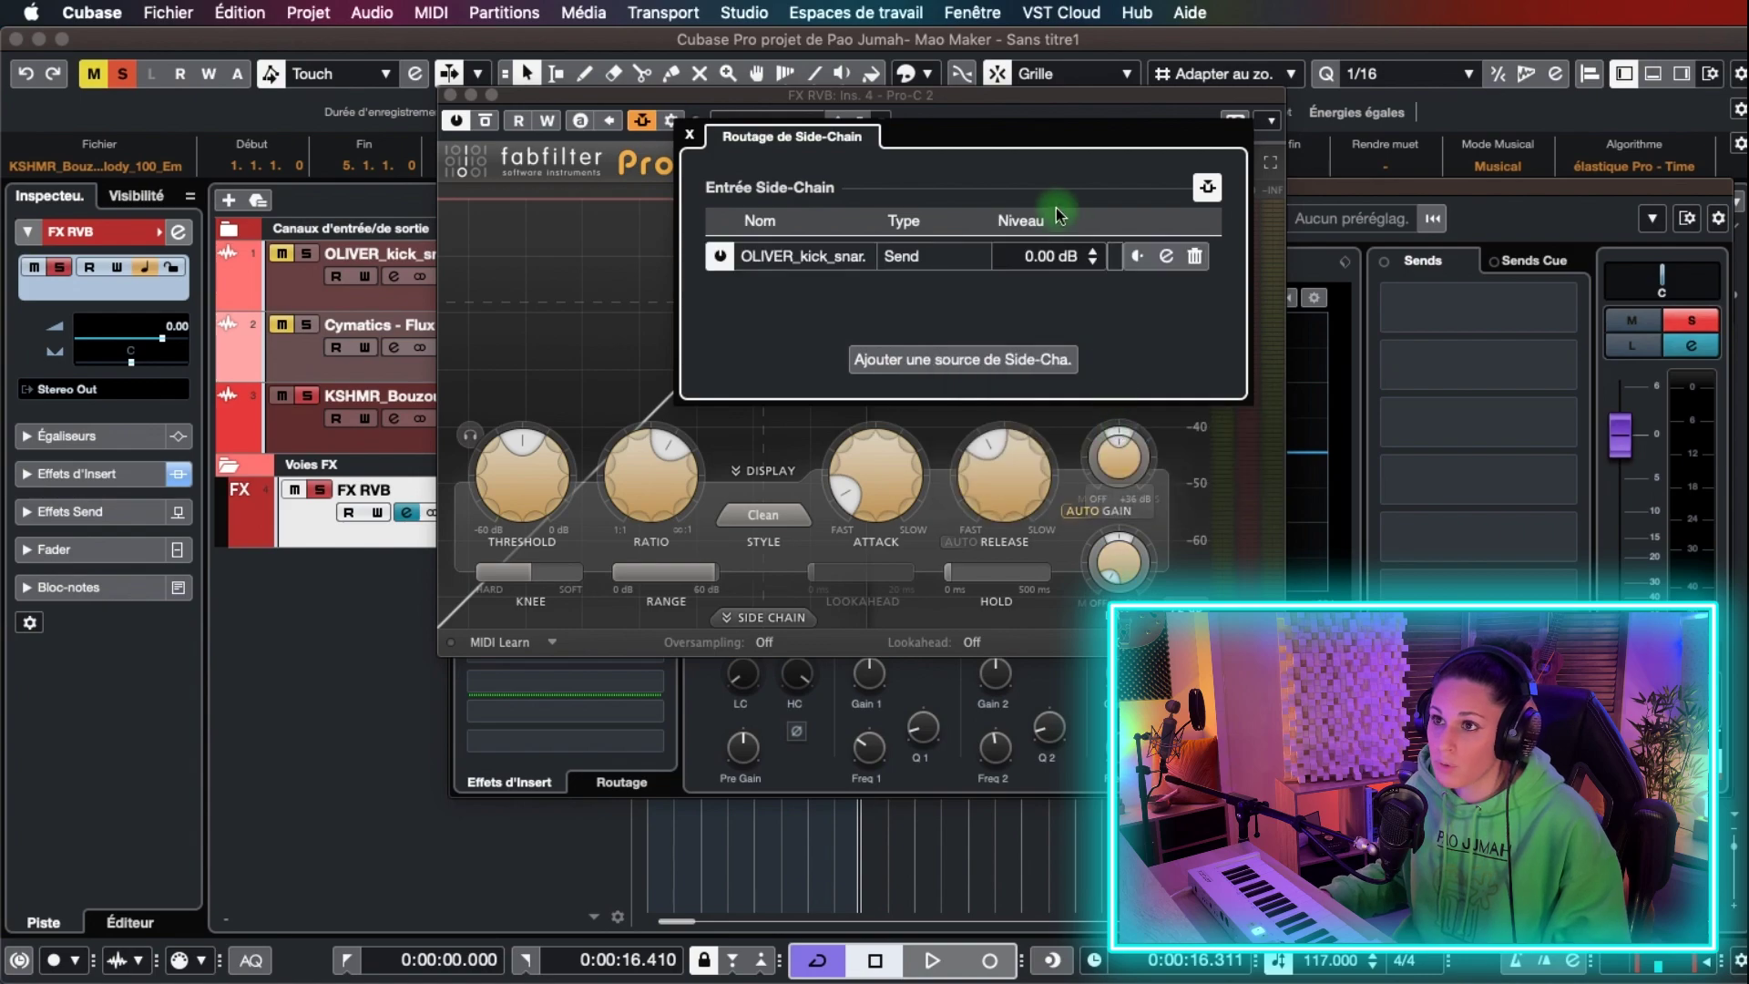
pyautogui.click(949, 360)
pyautogui.click(1117, 444)
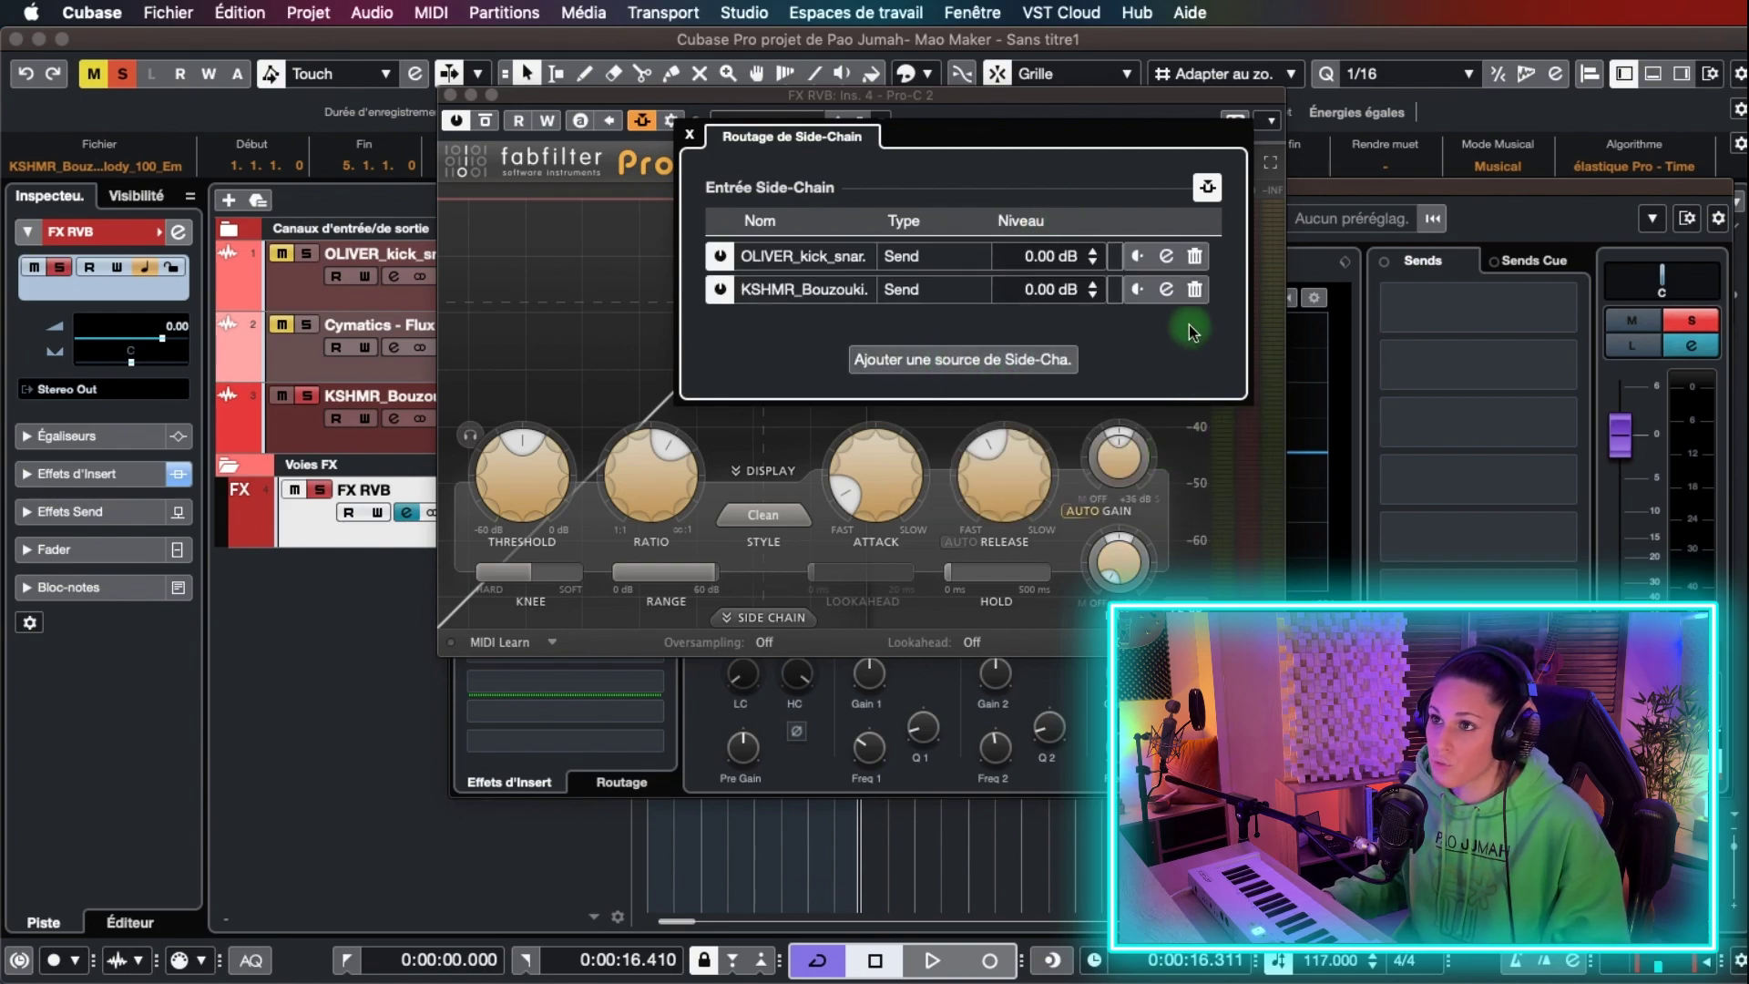
pyautogui.click(689, 136)
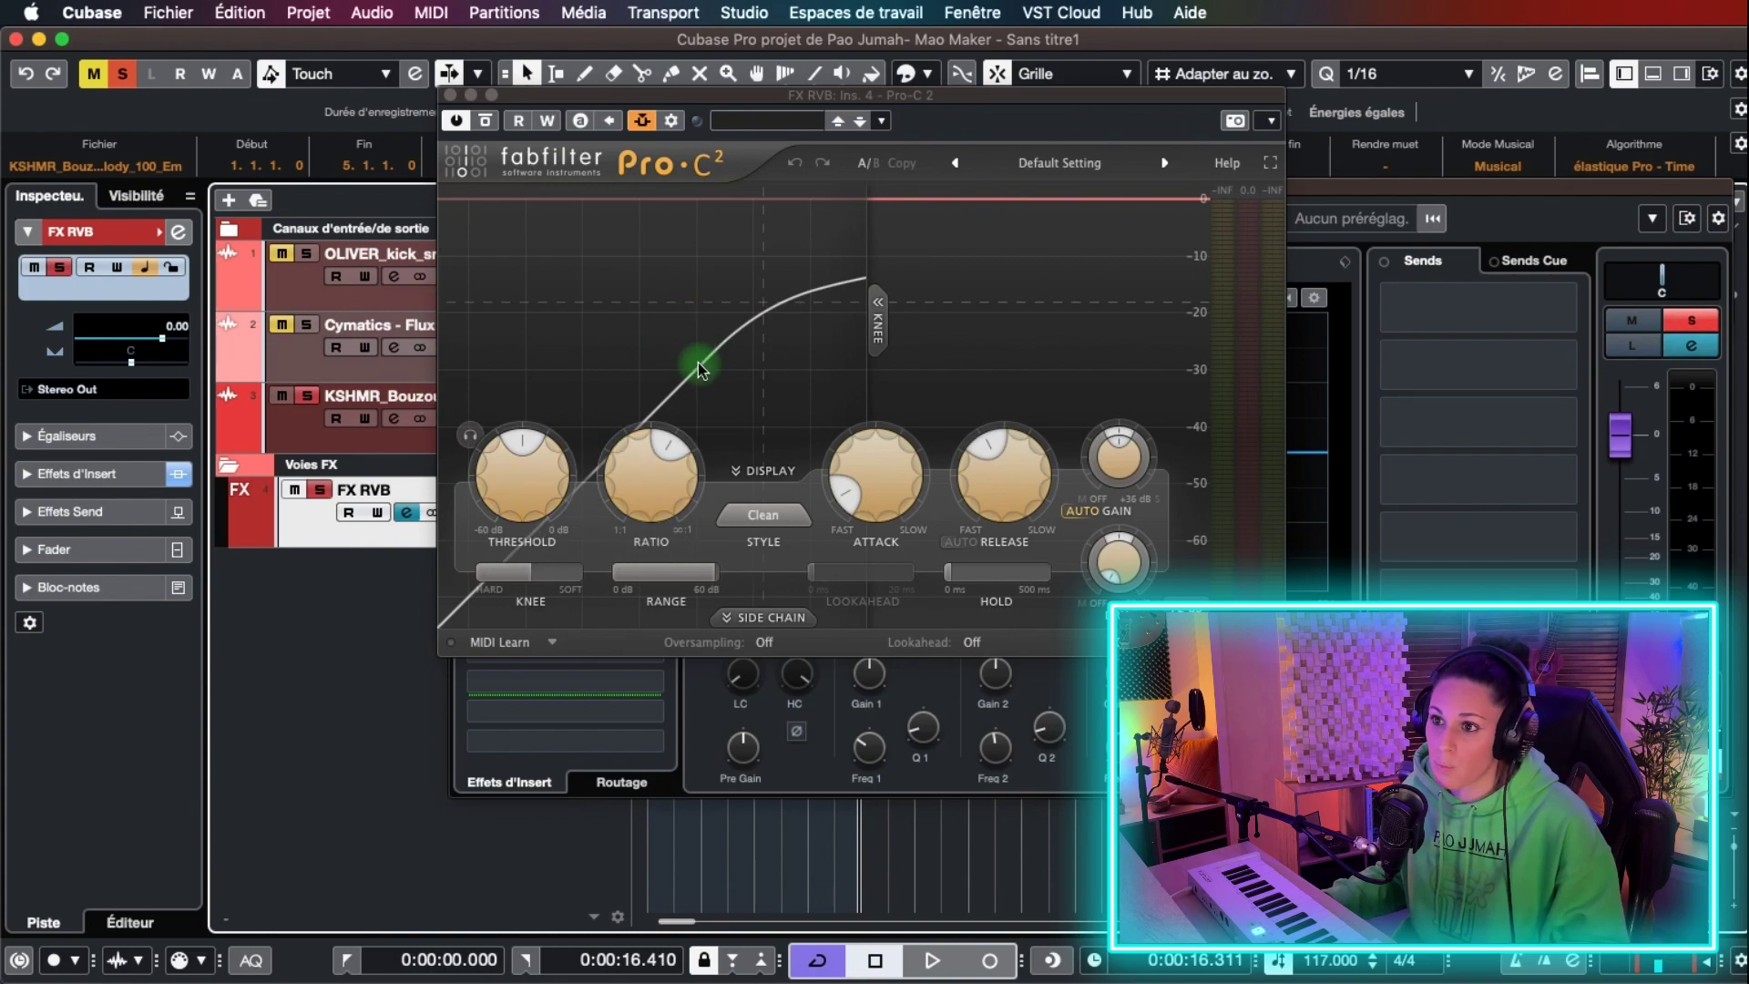
# - Lower the Pro-C 2 threshold to about -27.66 dB and bring the OLIVER_kick_snare track into the soloed playback
pyautogui.moveTo(507, 467); pyautogui.dragTo(507, 533)
pyautogui.press('space')
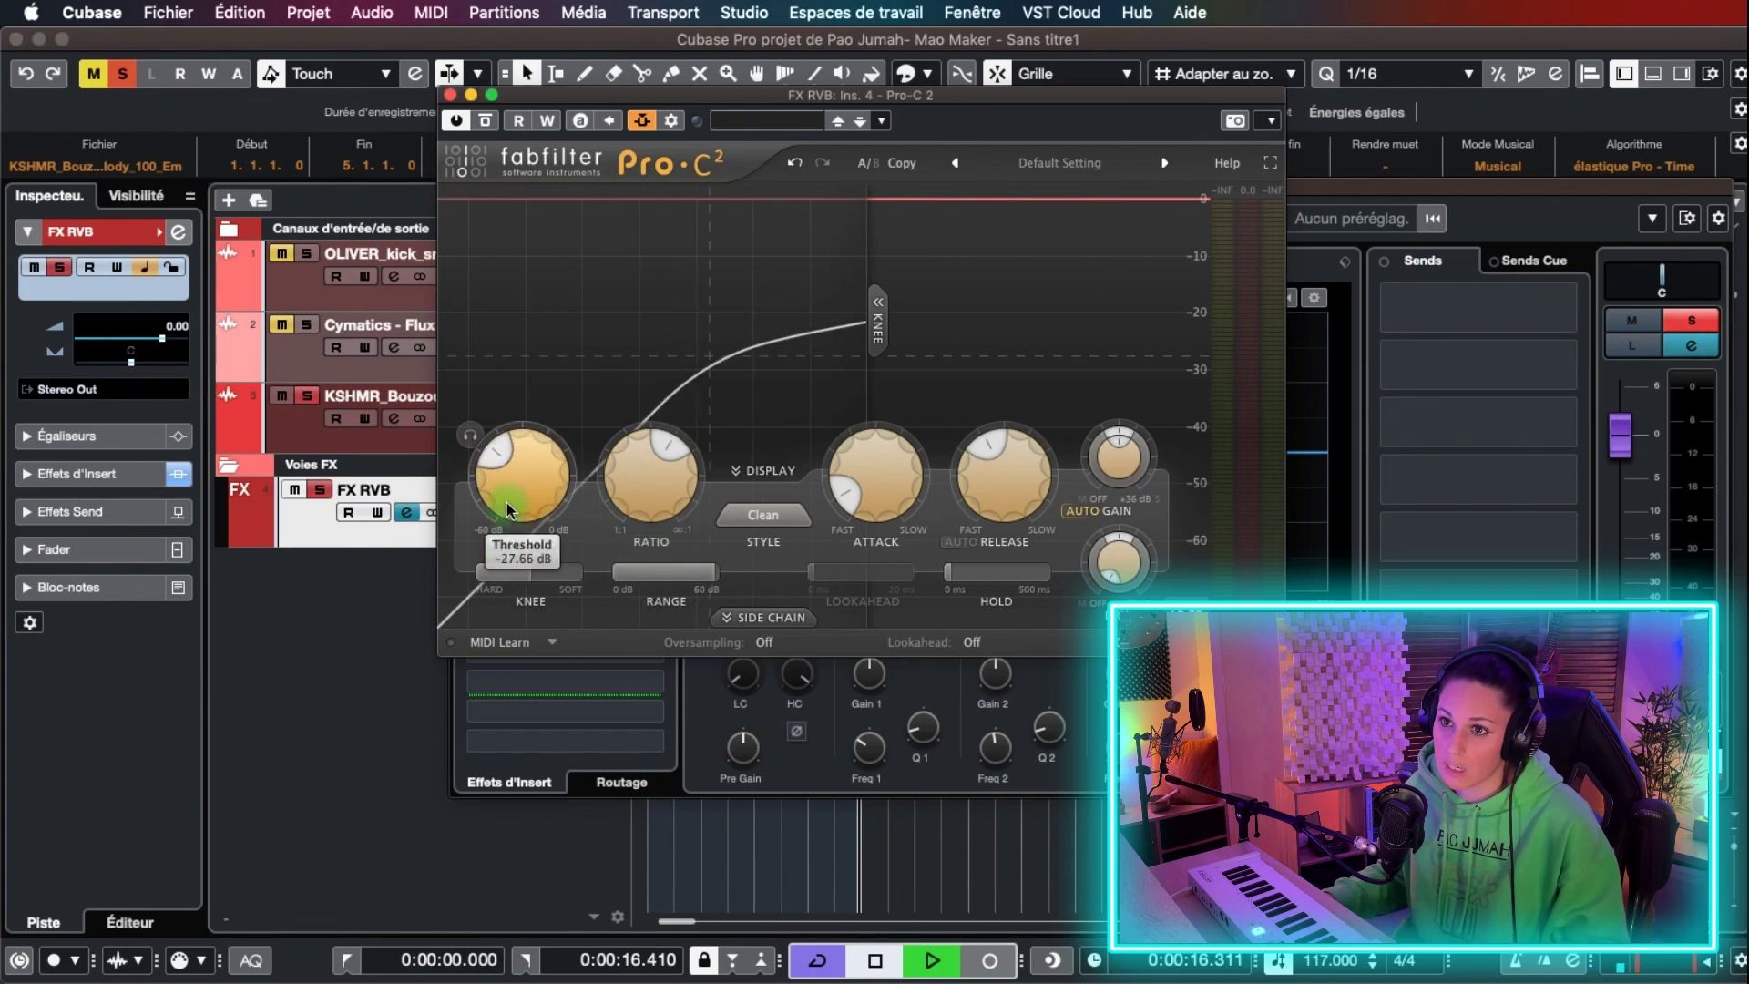
pyautogui.click(274, 296)
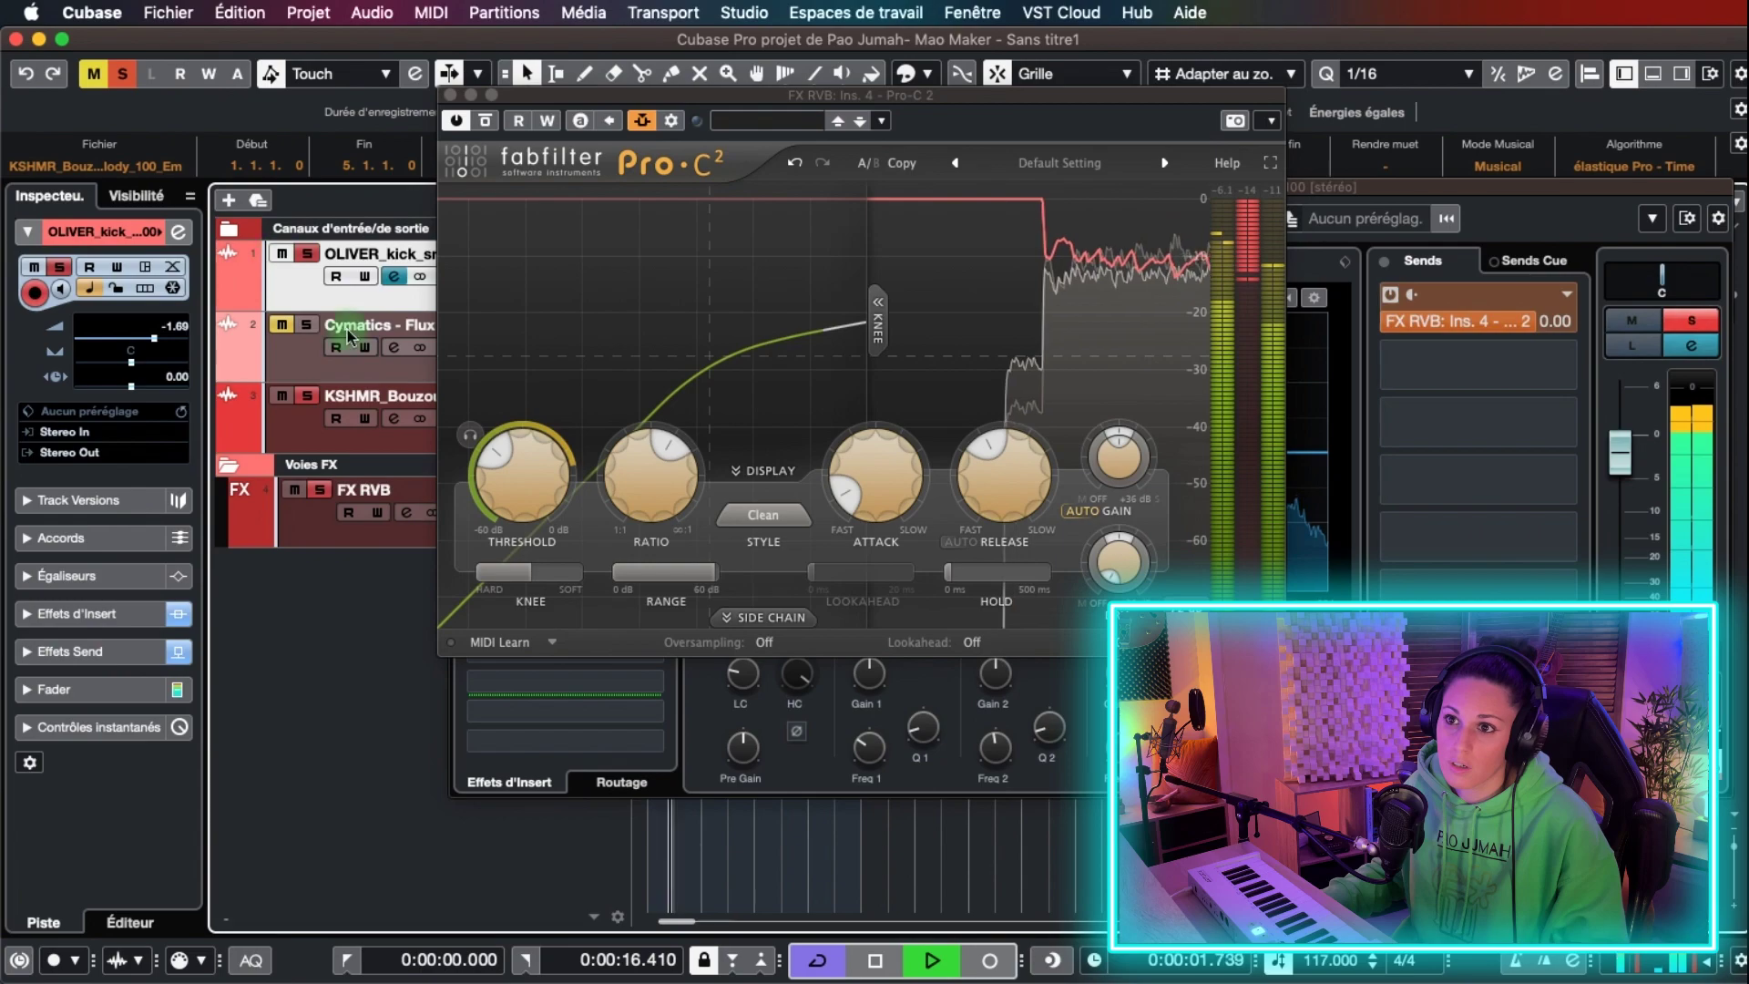
pyautogui.moveTo(509, 479)
pyautogui.mouseDown()
pyautogui.moveTo(511, 508)
pyautogui.moveTo(508, 470)
pyautogui.mouseUp()
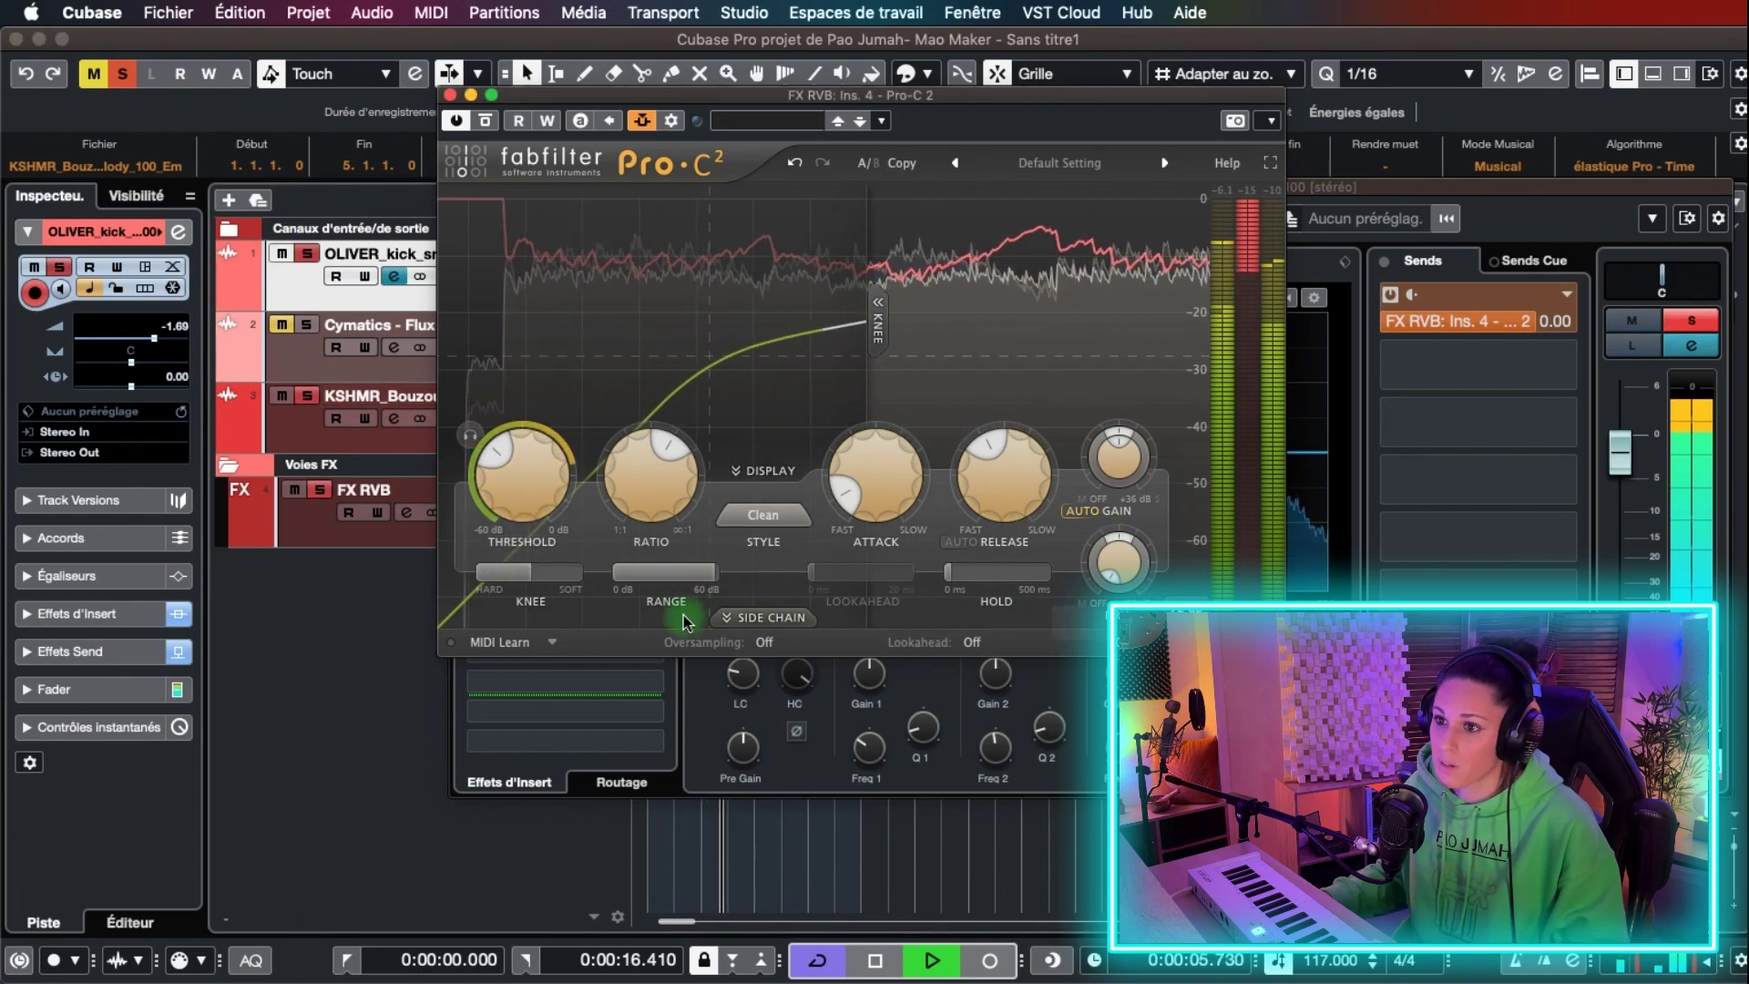
# - Switch Pro-C 2's side chain to external, set the threshold to about -30.07 dB, and close the plug-in window
pyautogui.click(784, 619)
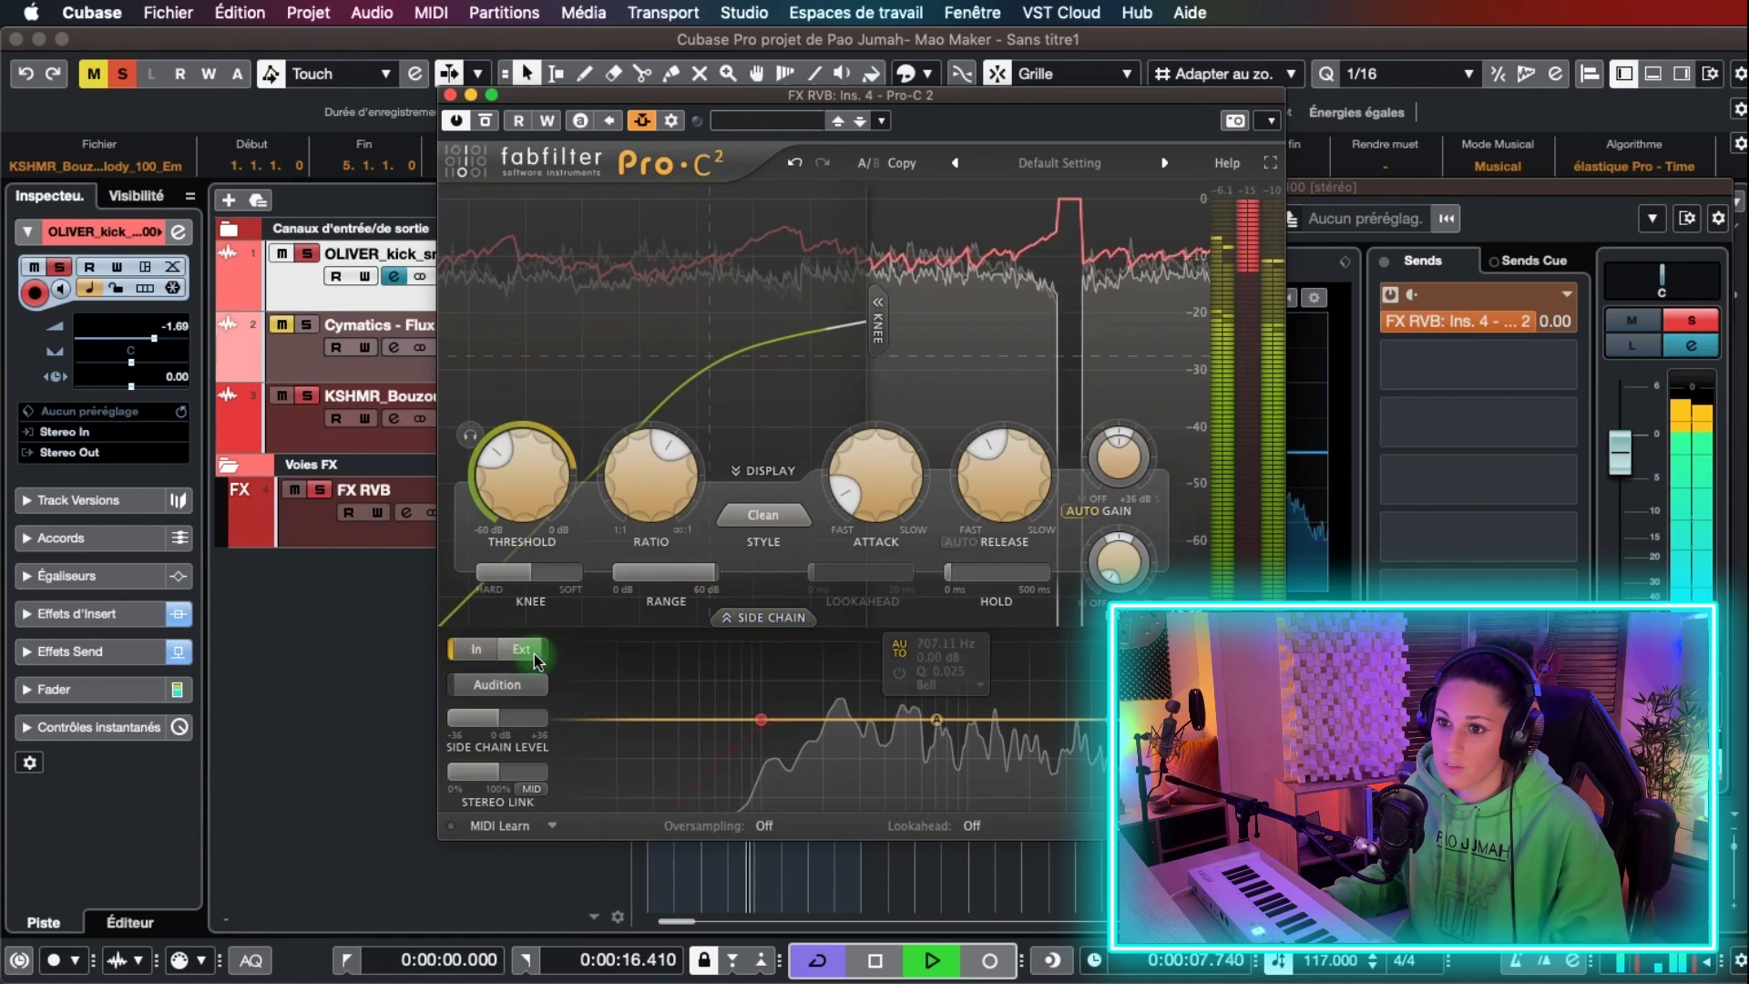
pyautogui.click(789, 622)
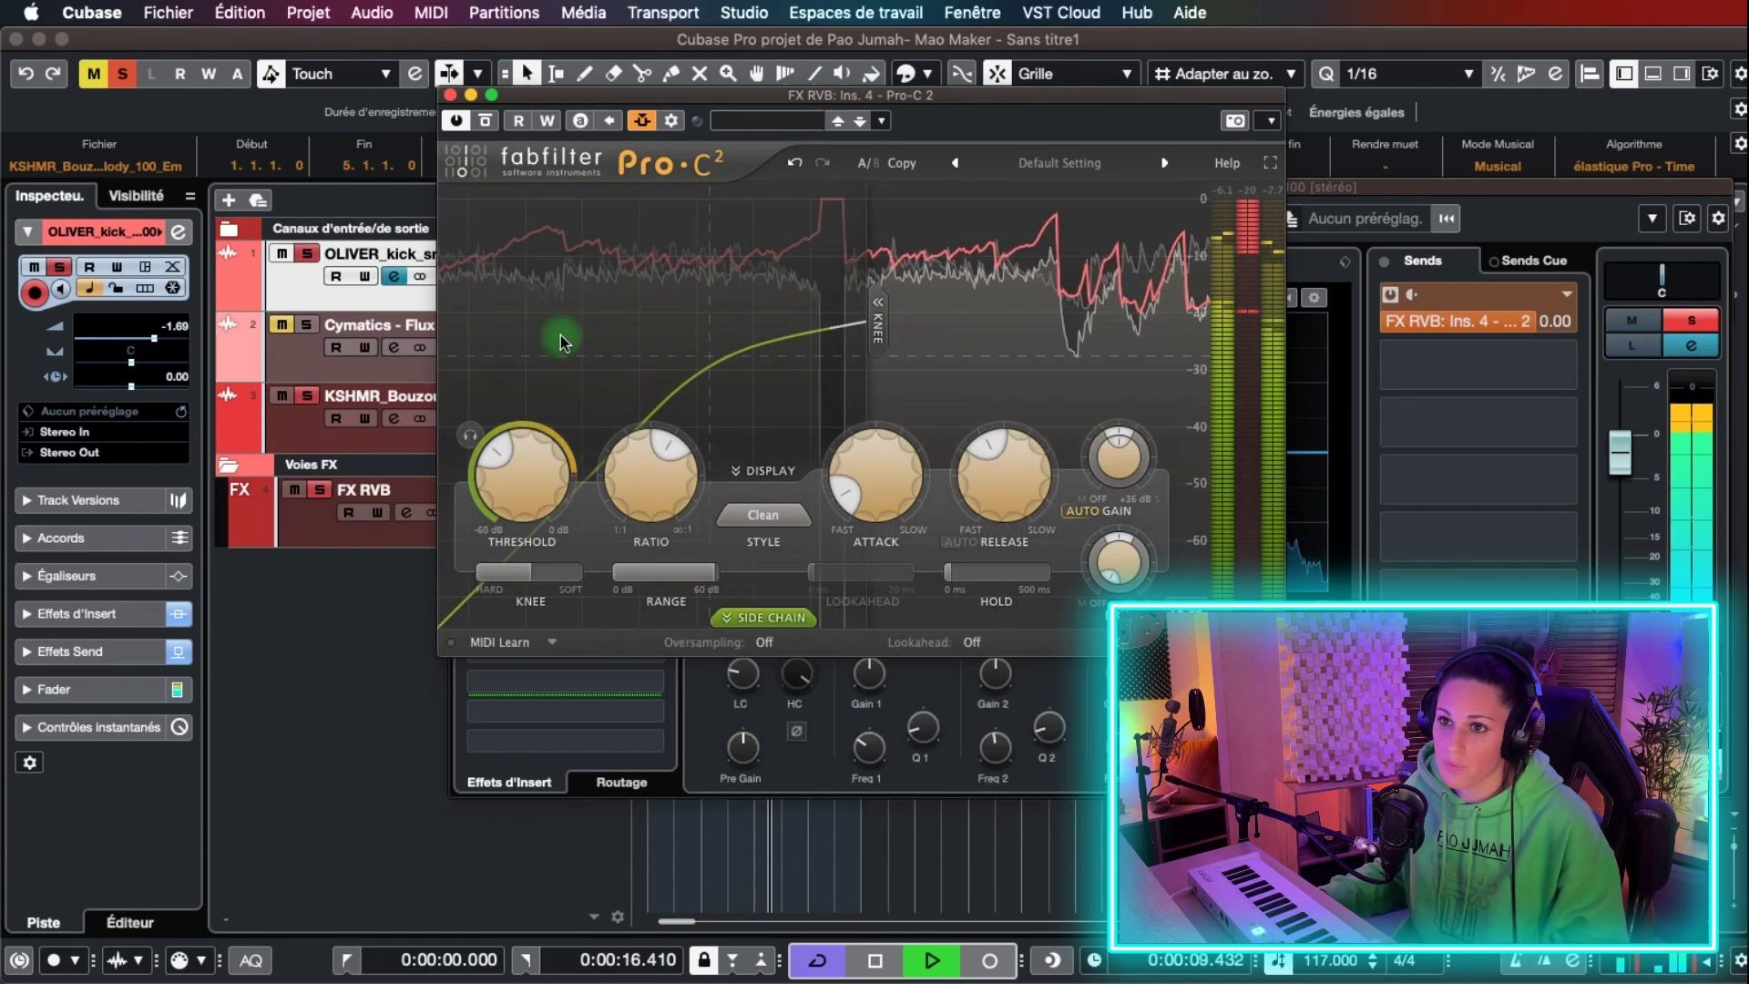
pyautogui.moveTo(517, 493)
pyautogui.mouseDown()
pyautogui.moveTo(517, 562)
pyautogui.moveTo(508, 485)
pyautogui.mouseUp()
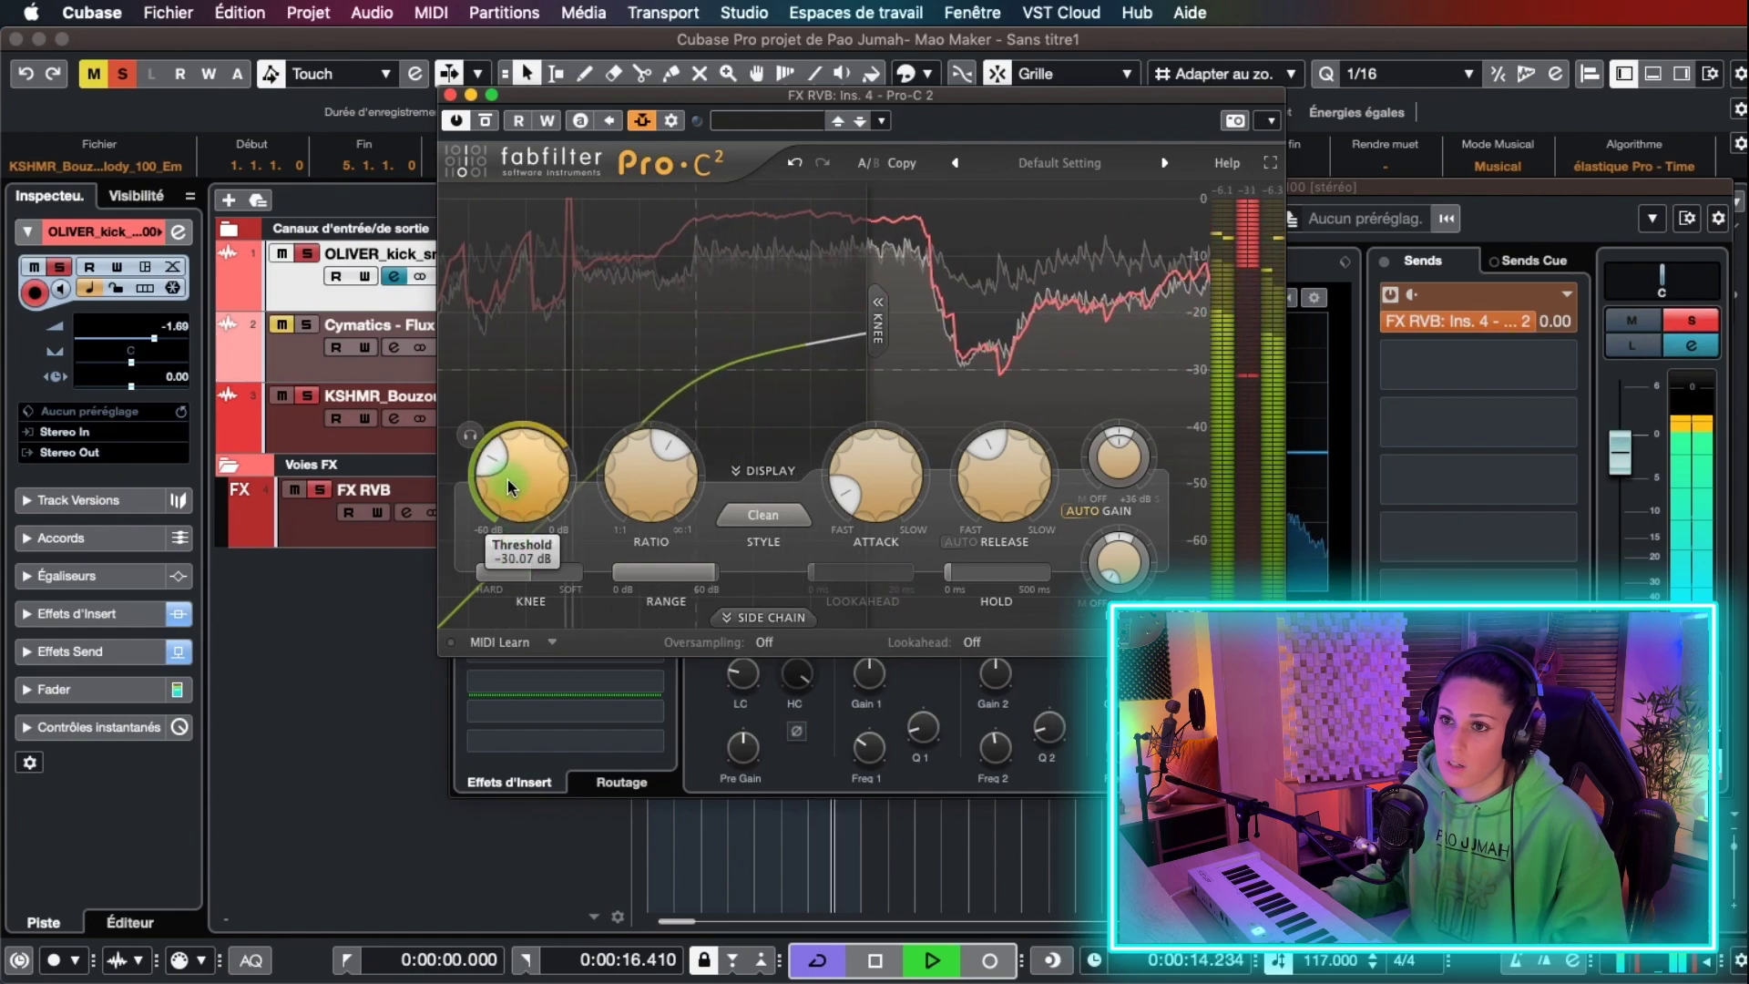
pyautogui.click(449, 94)
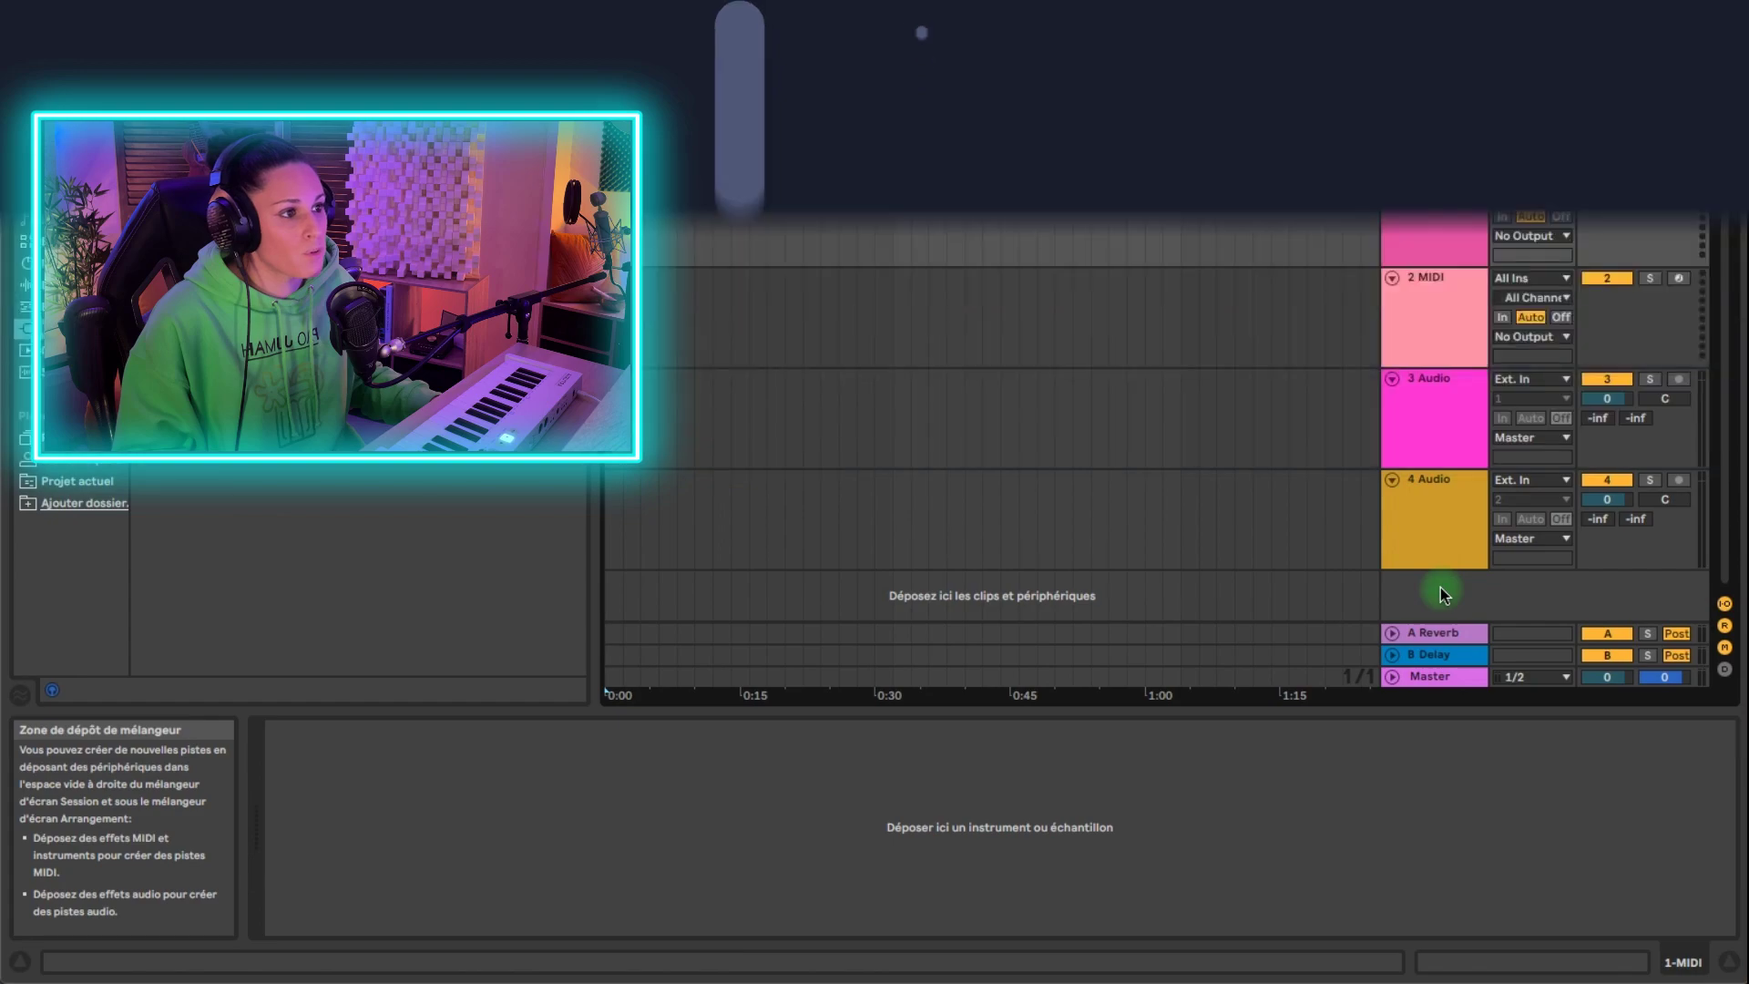
# - Insert a new return track in the Ableton Live set and switch to Session view
pyautogui.rightClick(1441, 587)
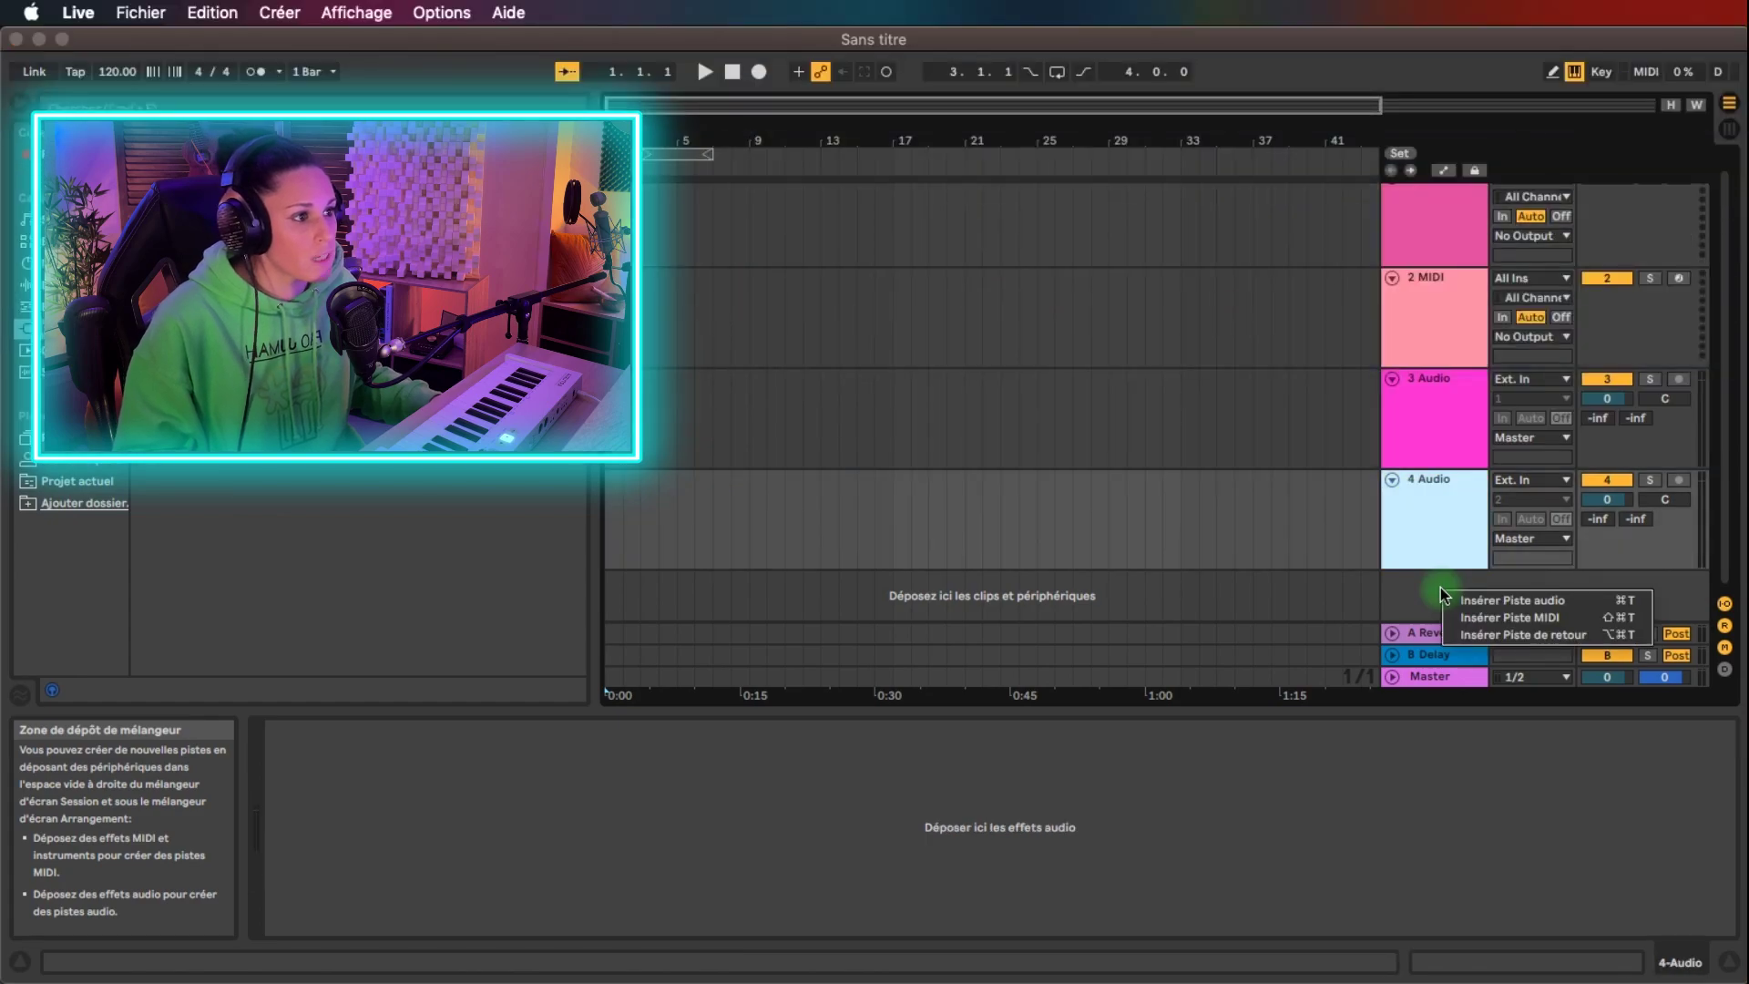
pyautogui.click(1544, 636)
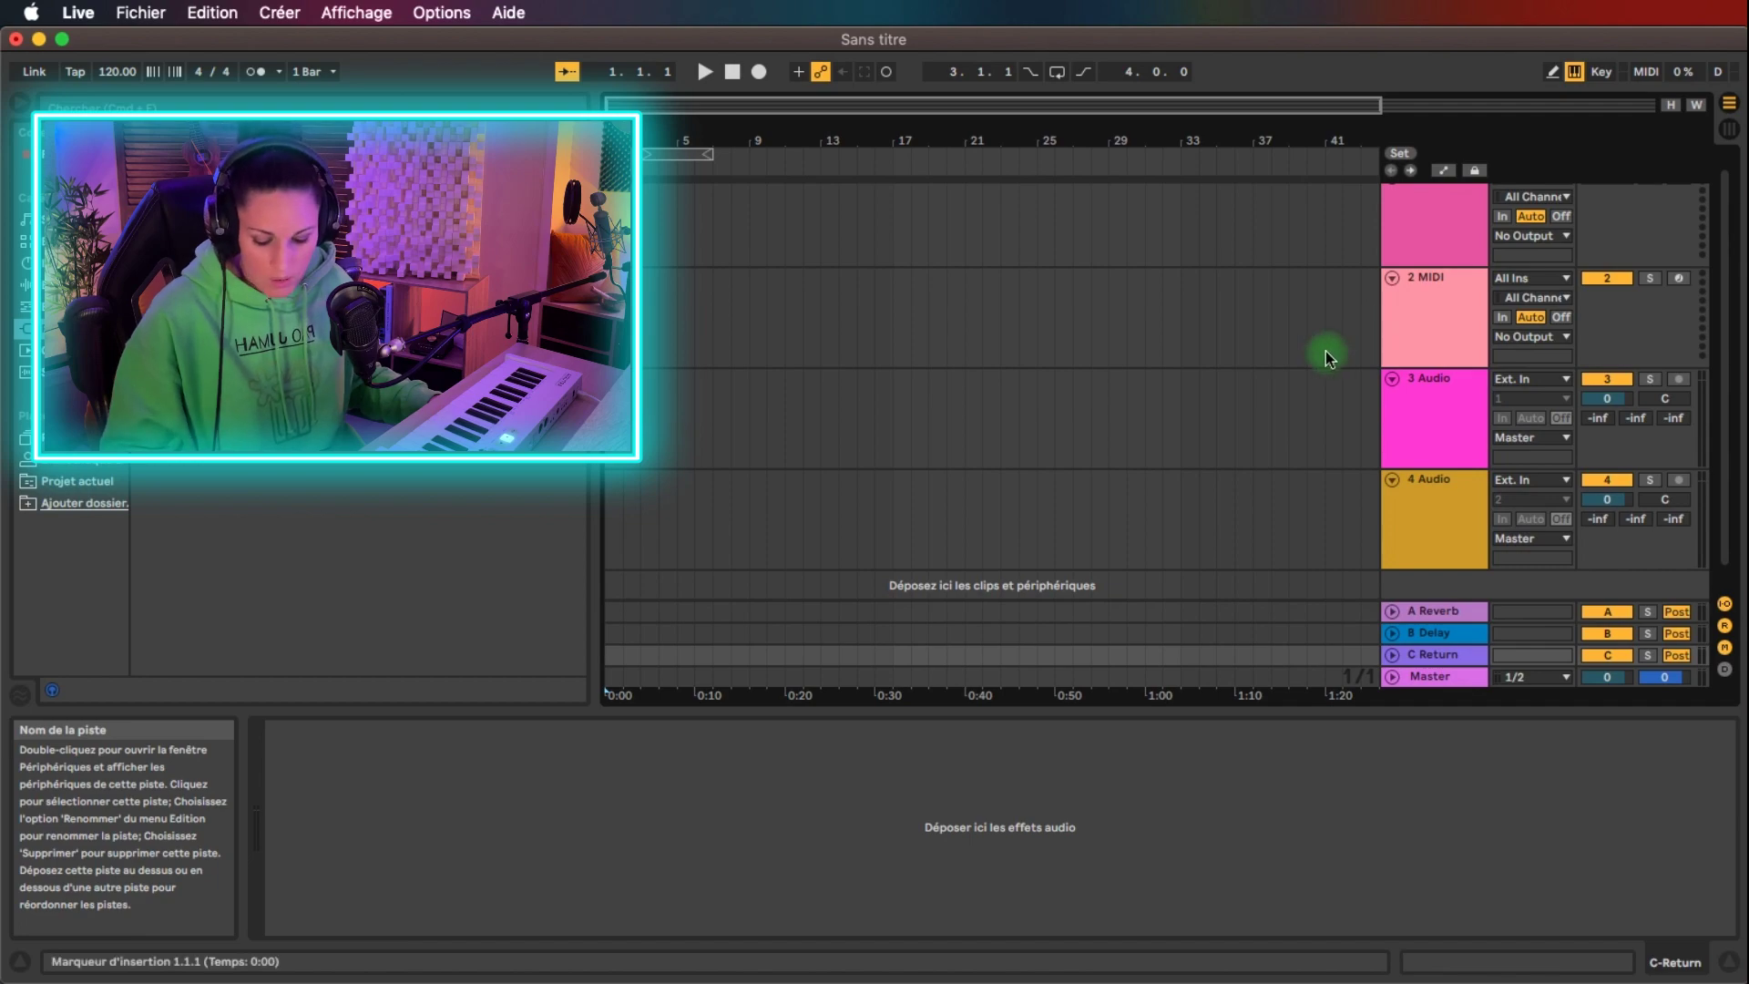
pyautogui.press('Tab')
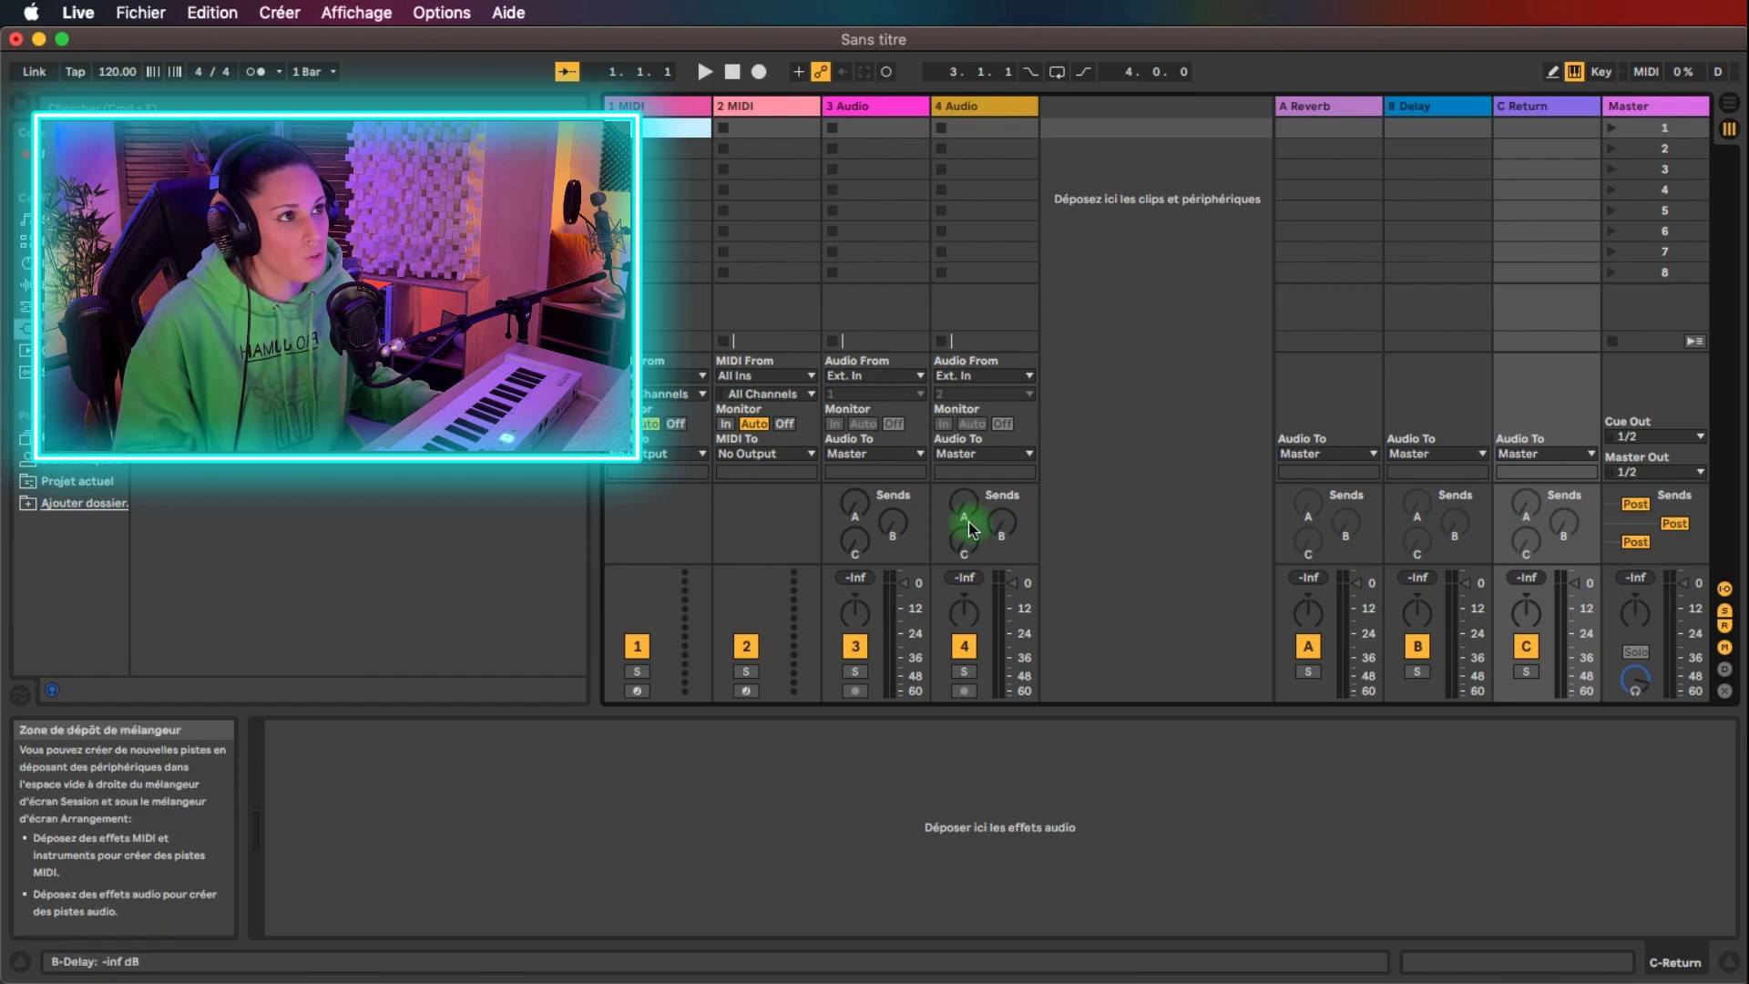
# - Load the Raum reverb onto the C return track, close its window, and select send C on track 4 Audio
pyautogui.press('Return')
pyautogui.click(413, 430)
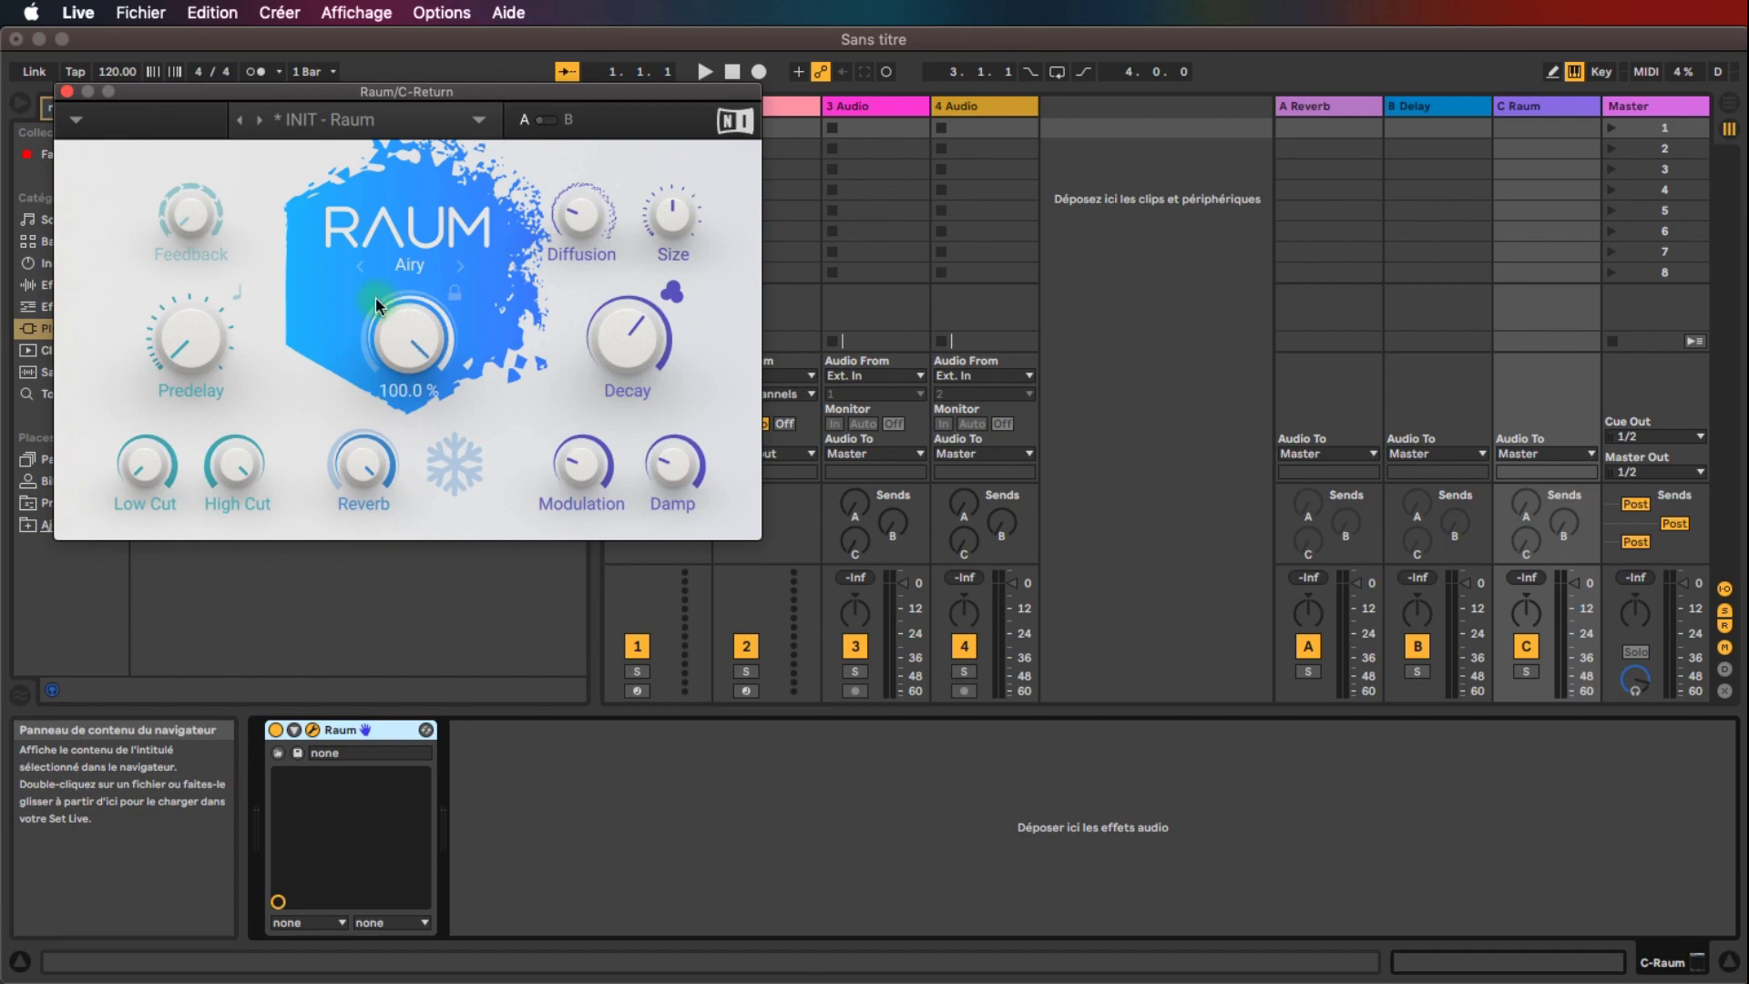
pyautogui.click(67, 91)
pyautogui.click(963, 544)
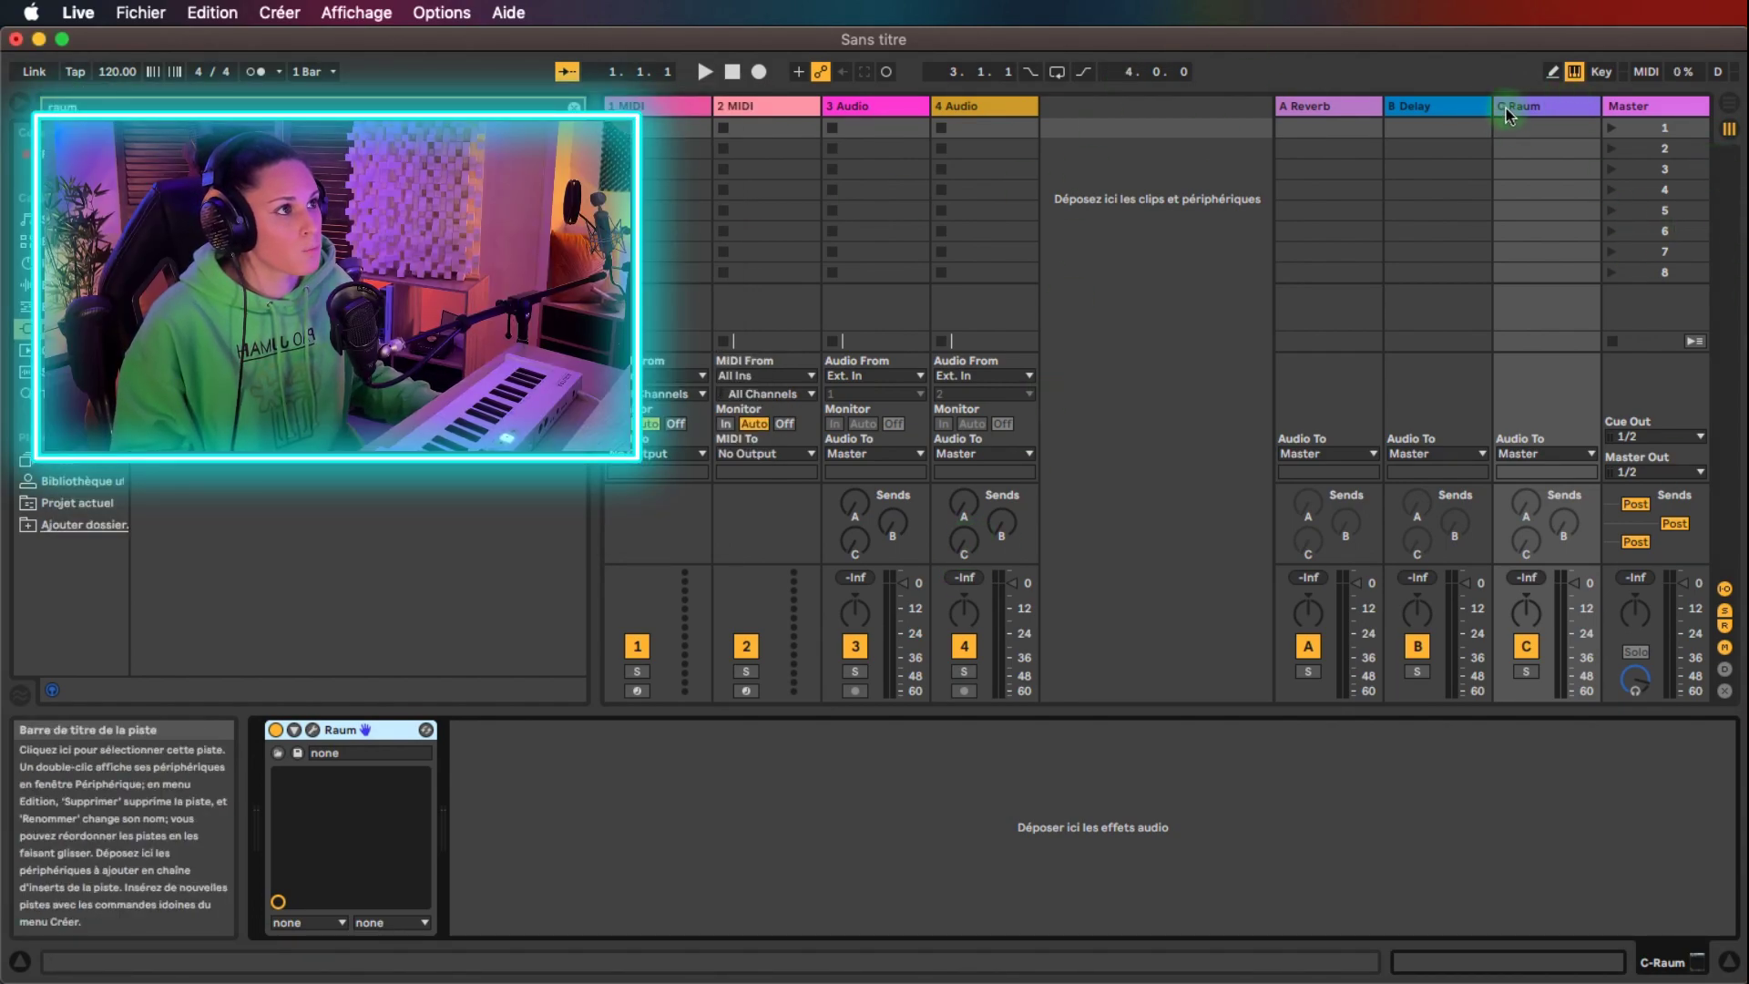
pyautogui.click(964, 544)
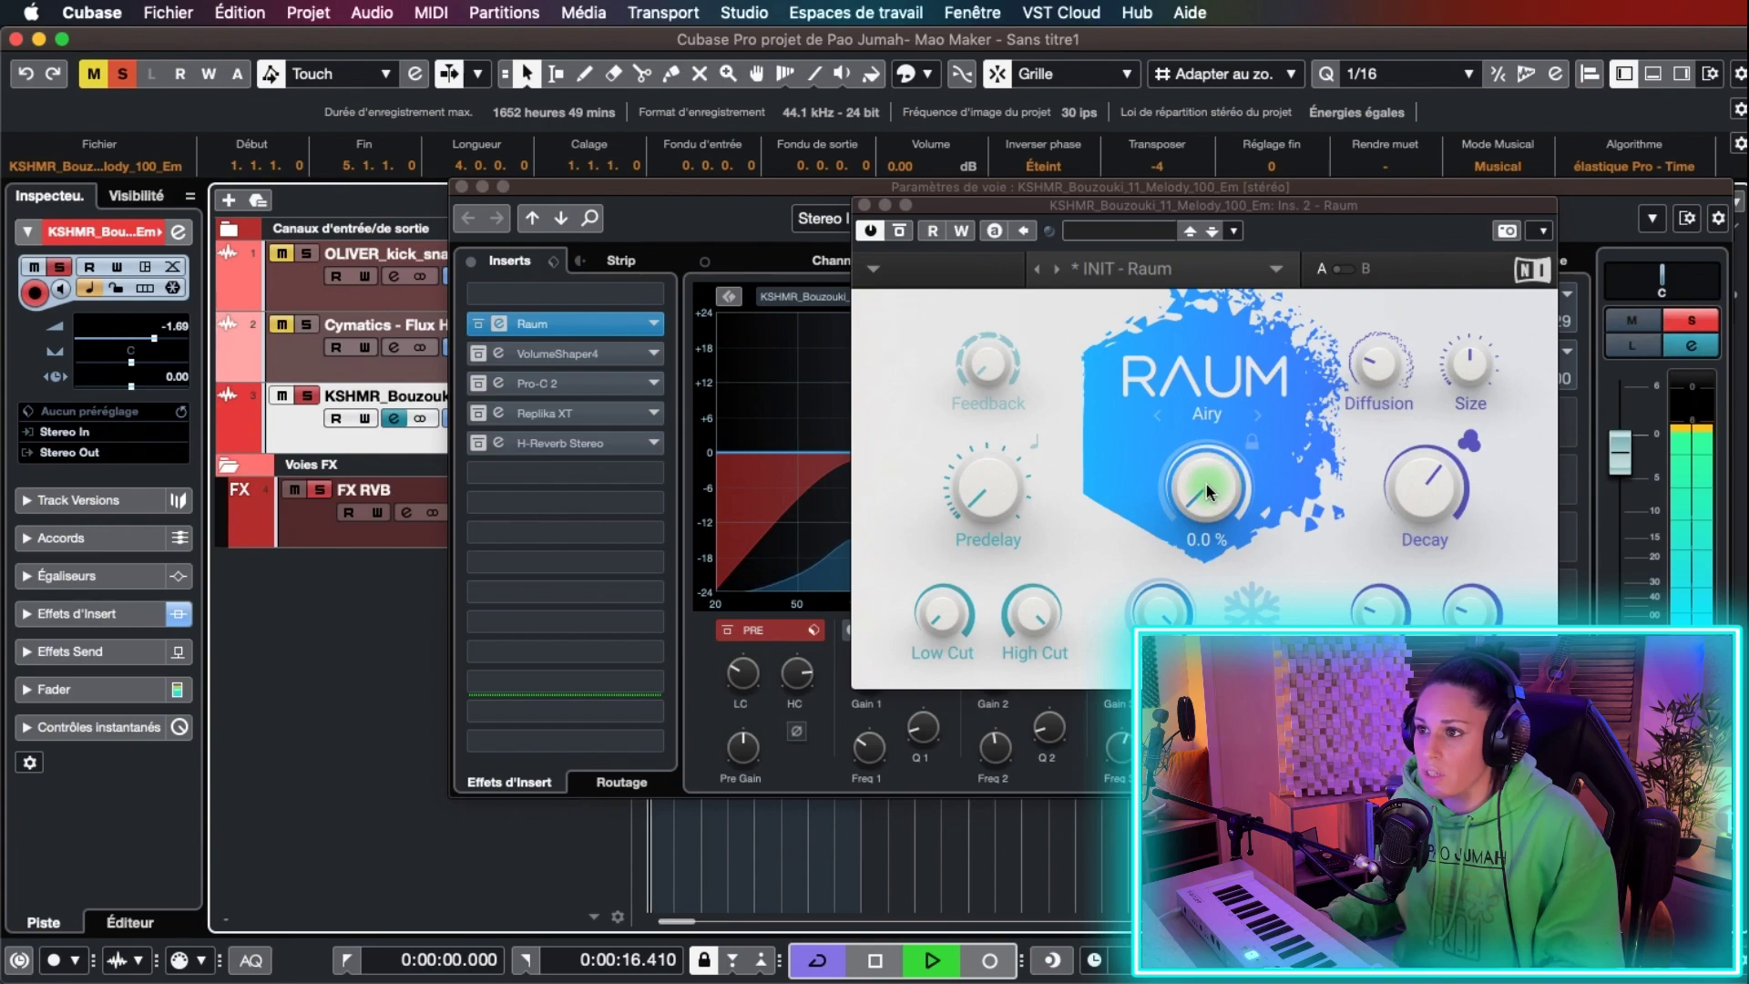
# - In Cubase, raise Raum's mix on the KSHMR_Bouzouki channel to 100%, lower it to about 20.5%, and stop playback
pyautogui.moveTo(1207, 489); pyautogui.dragTo(1207, 485)
pyautogui.scroll(8, 1197, 489)
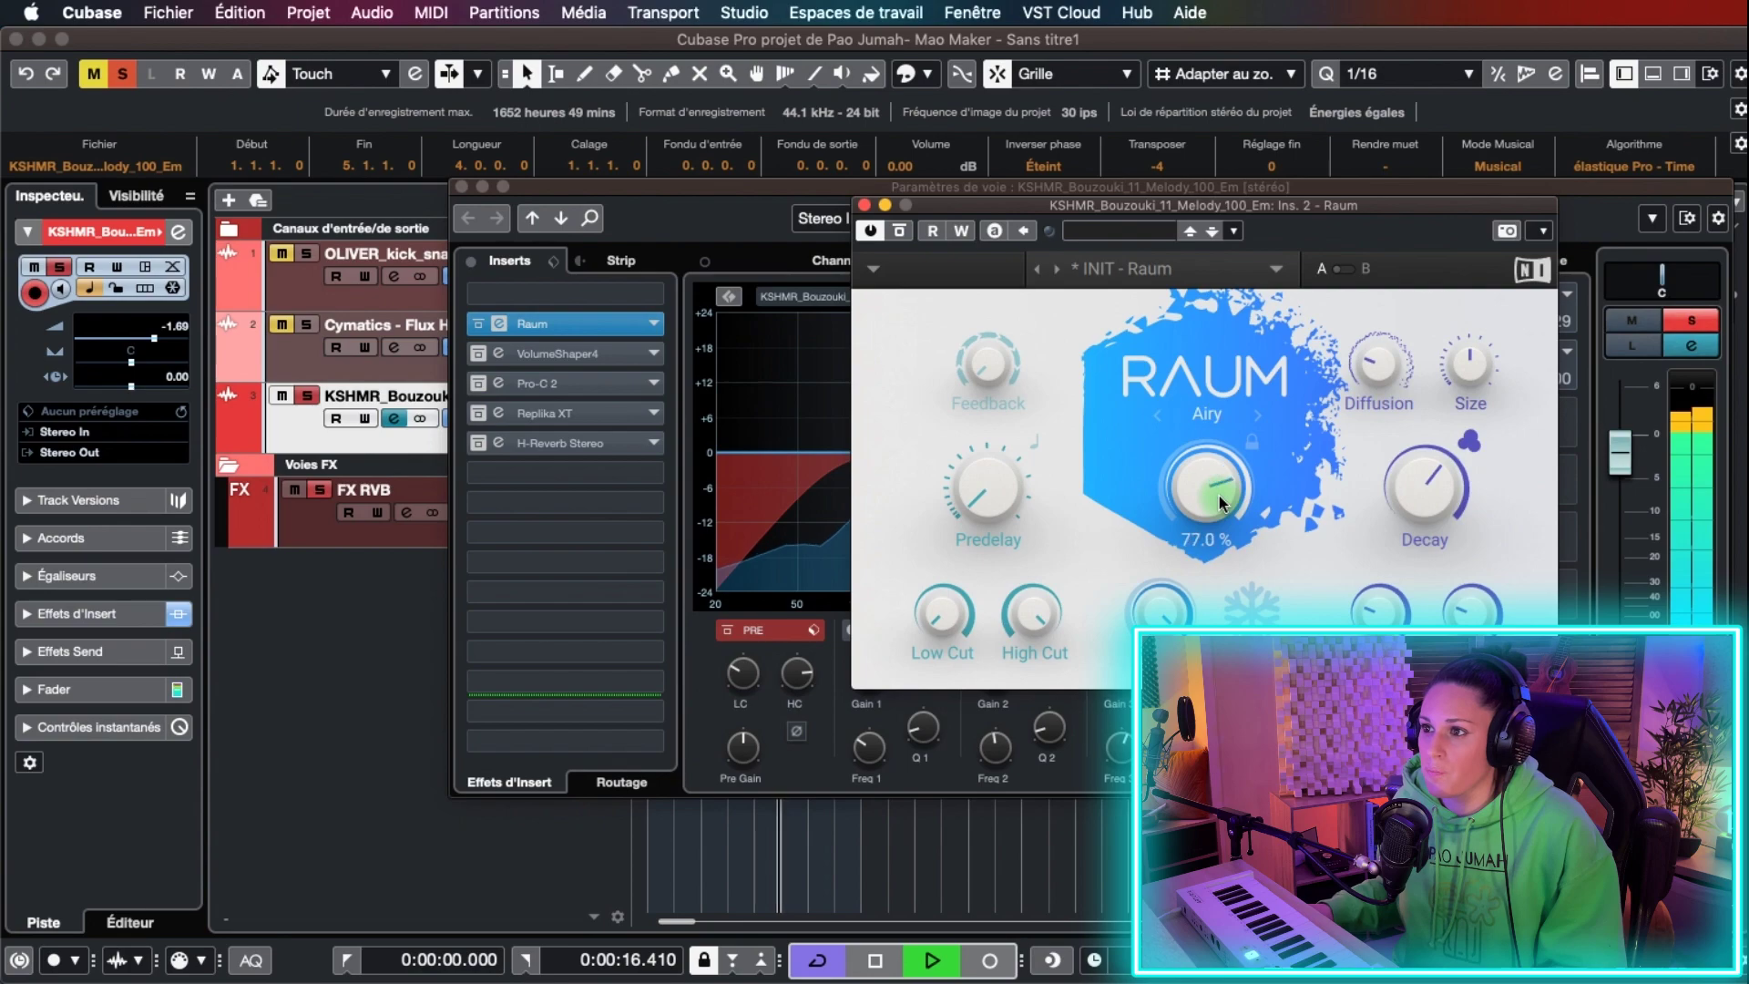
pyautogui.scroll(15, 1212, 474)
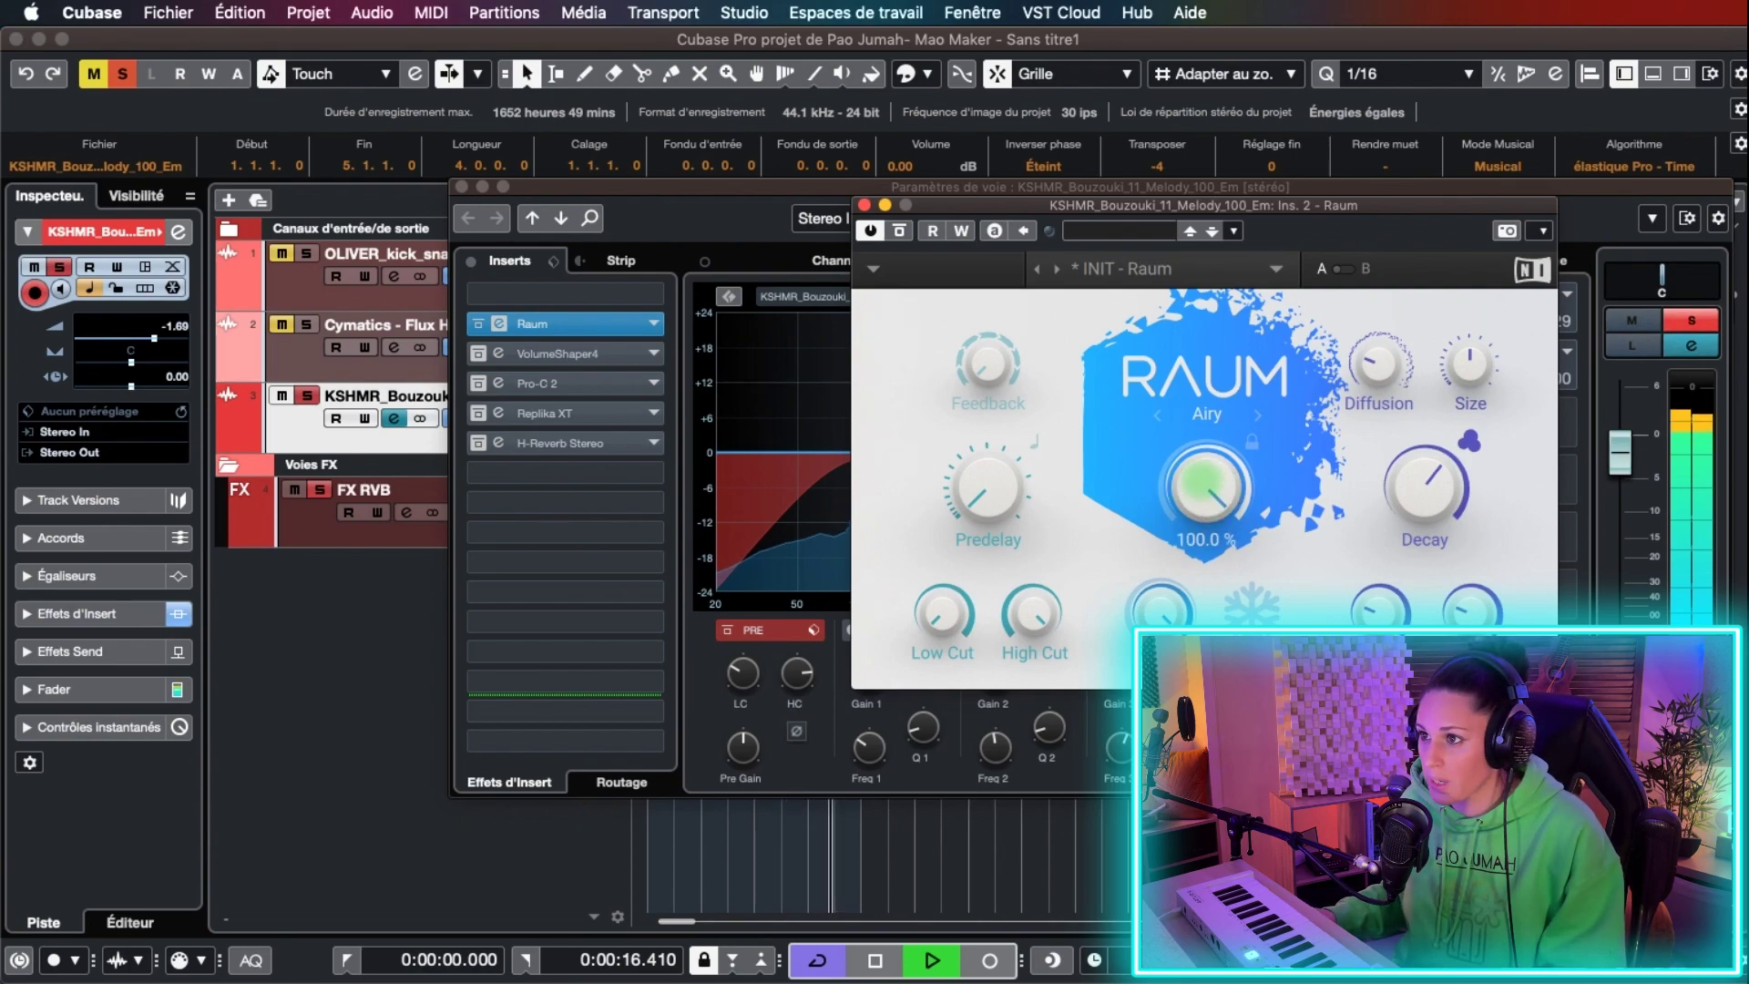
pyautogui.moveTo(1205, 479); pyautogui.dragTo(1204, 519)
pyautogui.scroll(-6, 1204, 483)
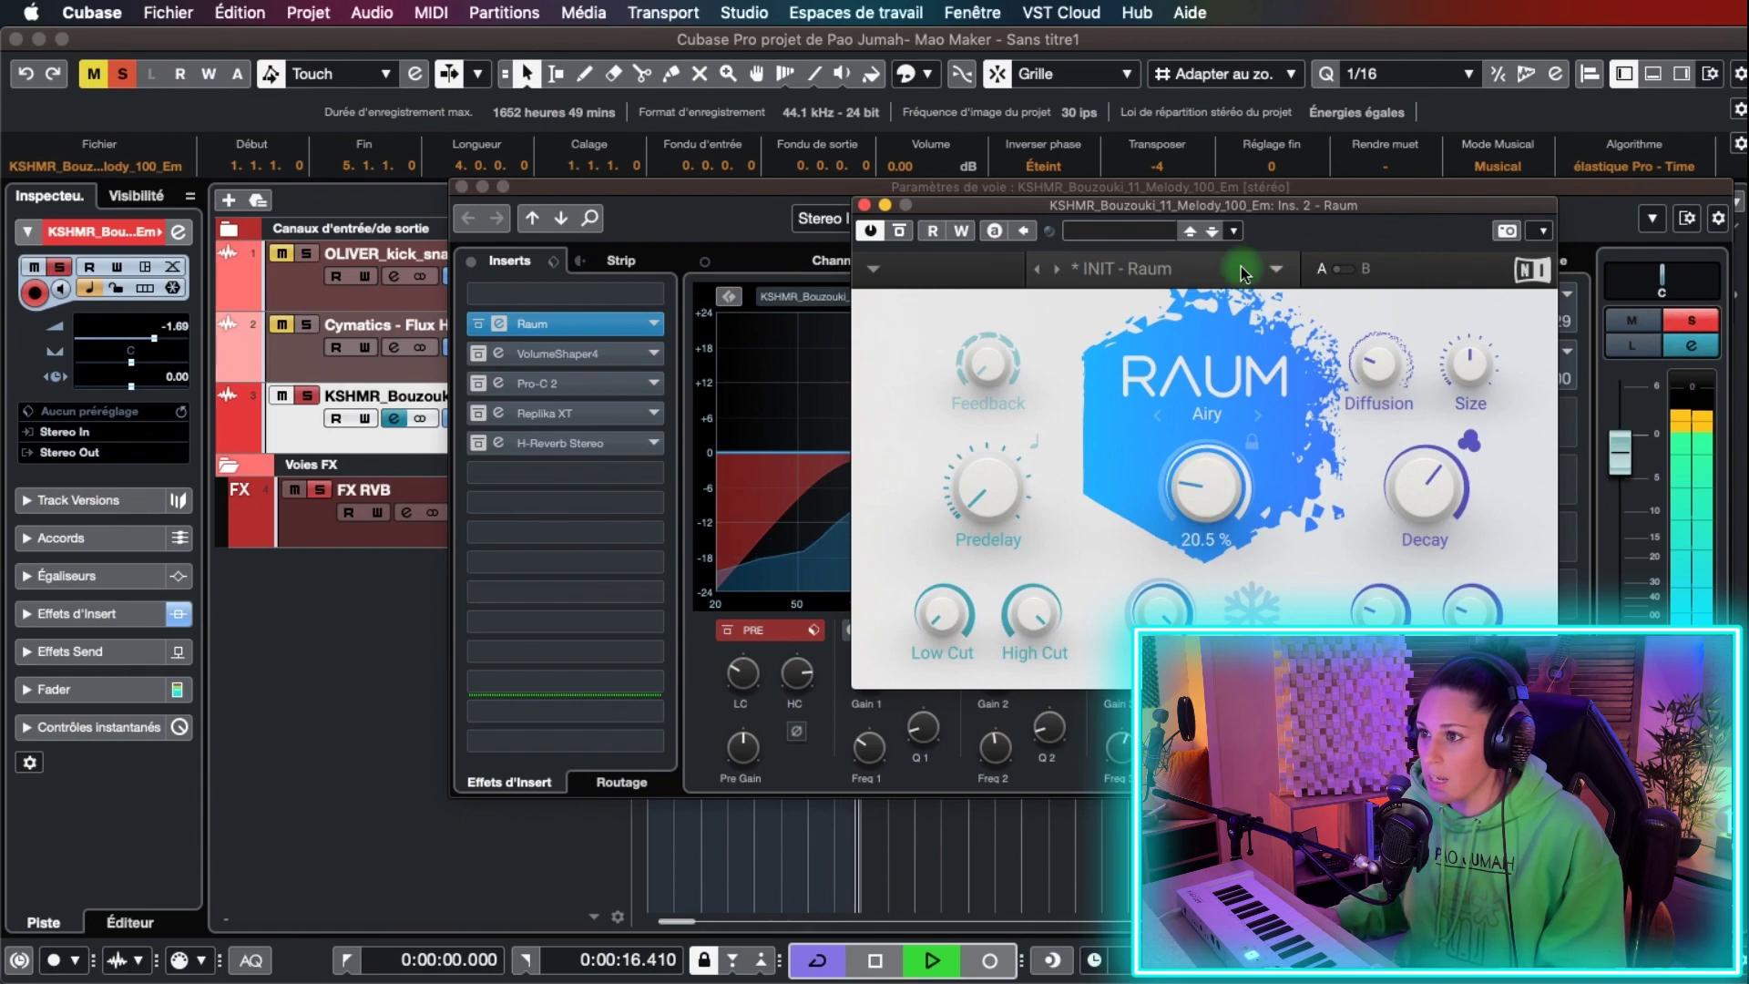
pyautogui.press('space')
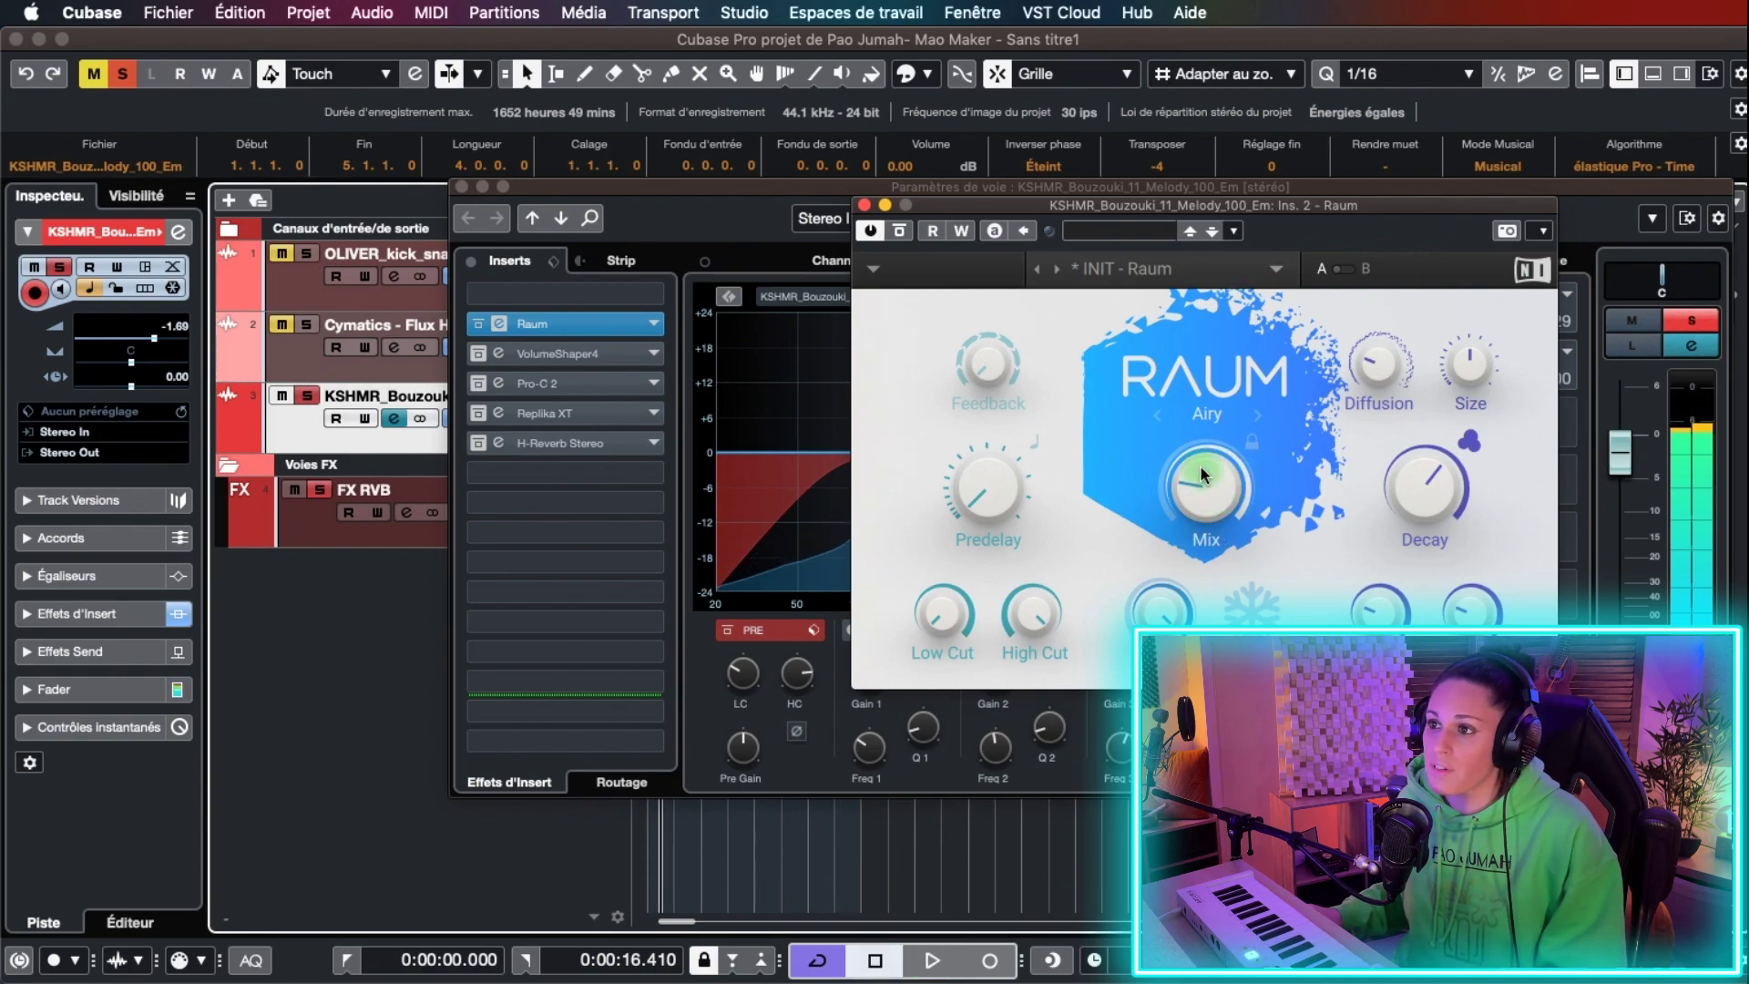
# - Move the Raum window aside and activate the KSHMR_Bouzouki channel's FX RVB send at about -8.51 dB
pyautogui.moveTo(1185, 205); pyautogui.dragTo(864, 237)
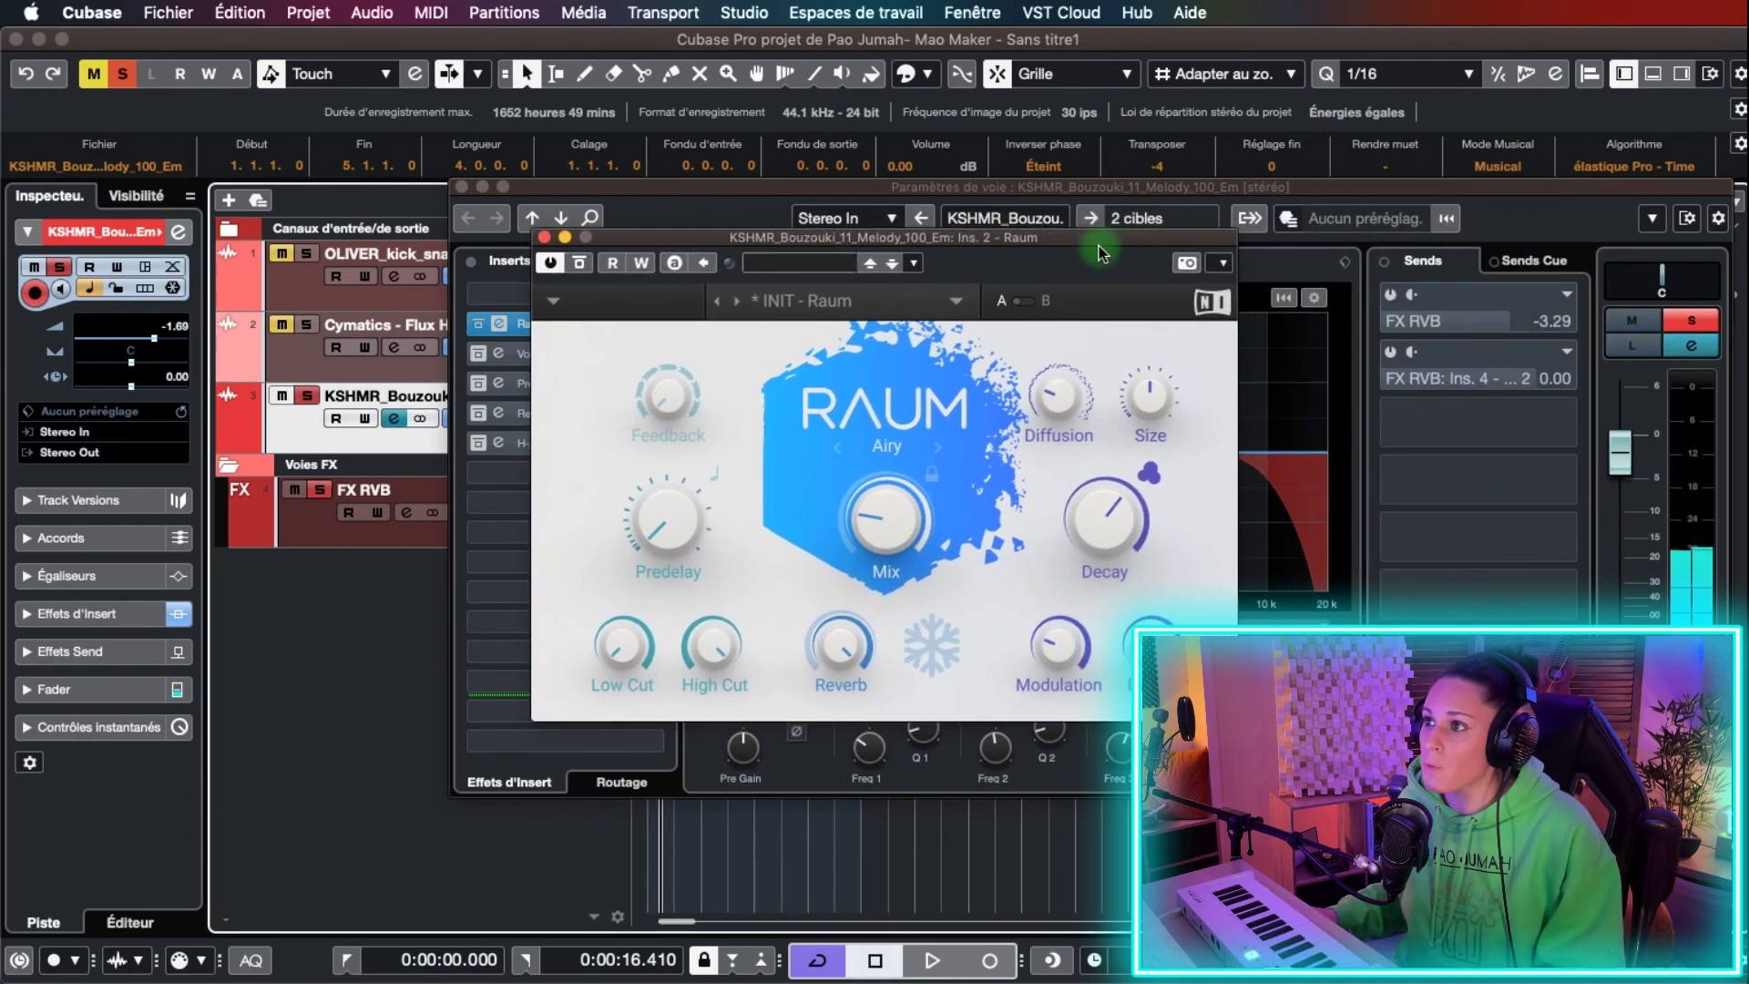
pyautogui.click(1399, 303)
pyautogui.moveTo(1408, 319); pyautogui.dragTo(1374, 357)
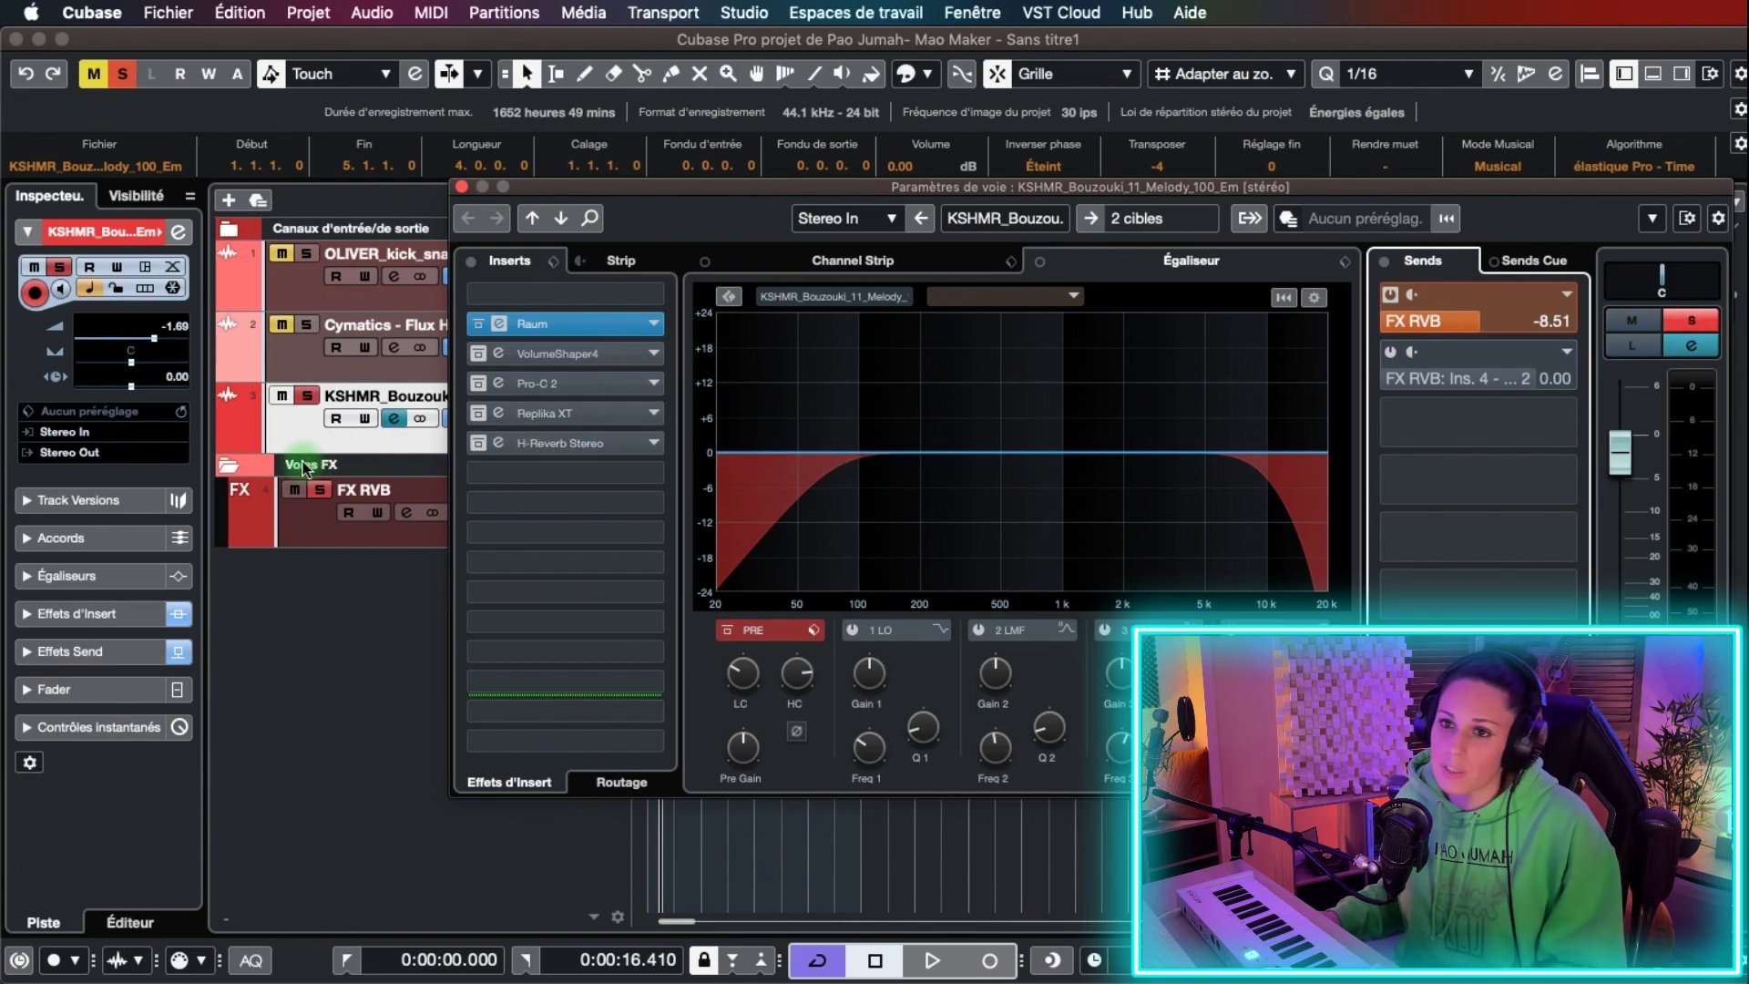
pyautogui.click(500, 324)
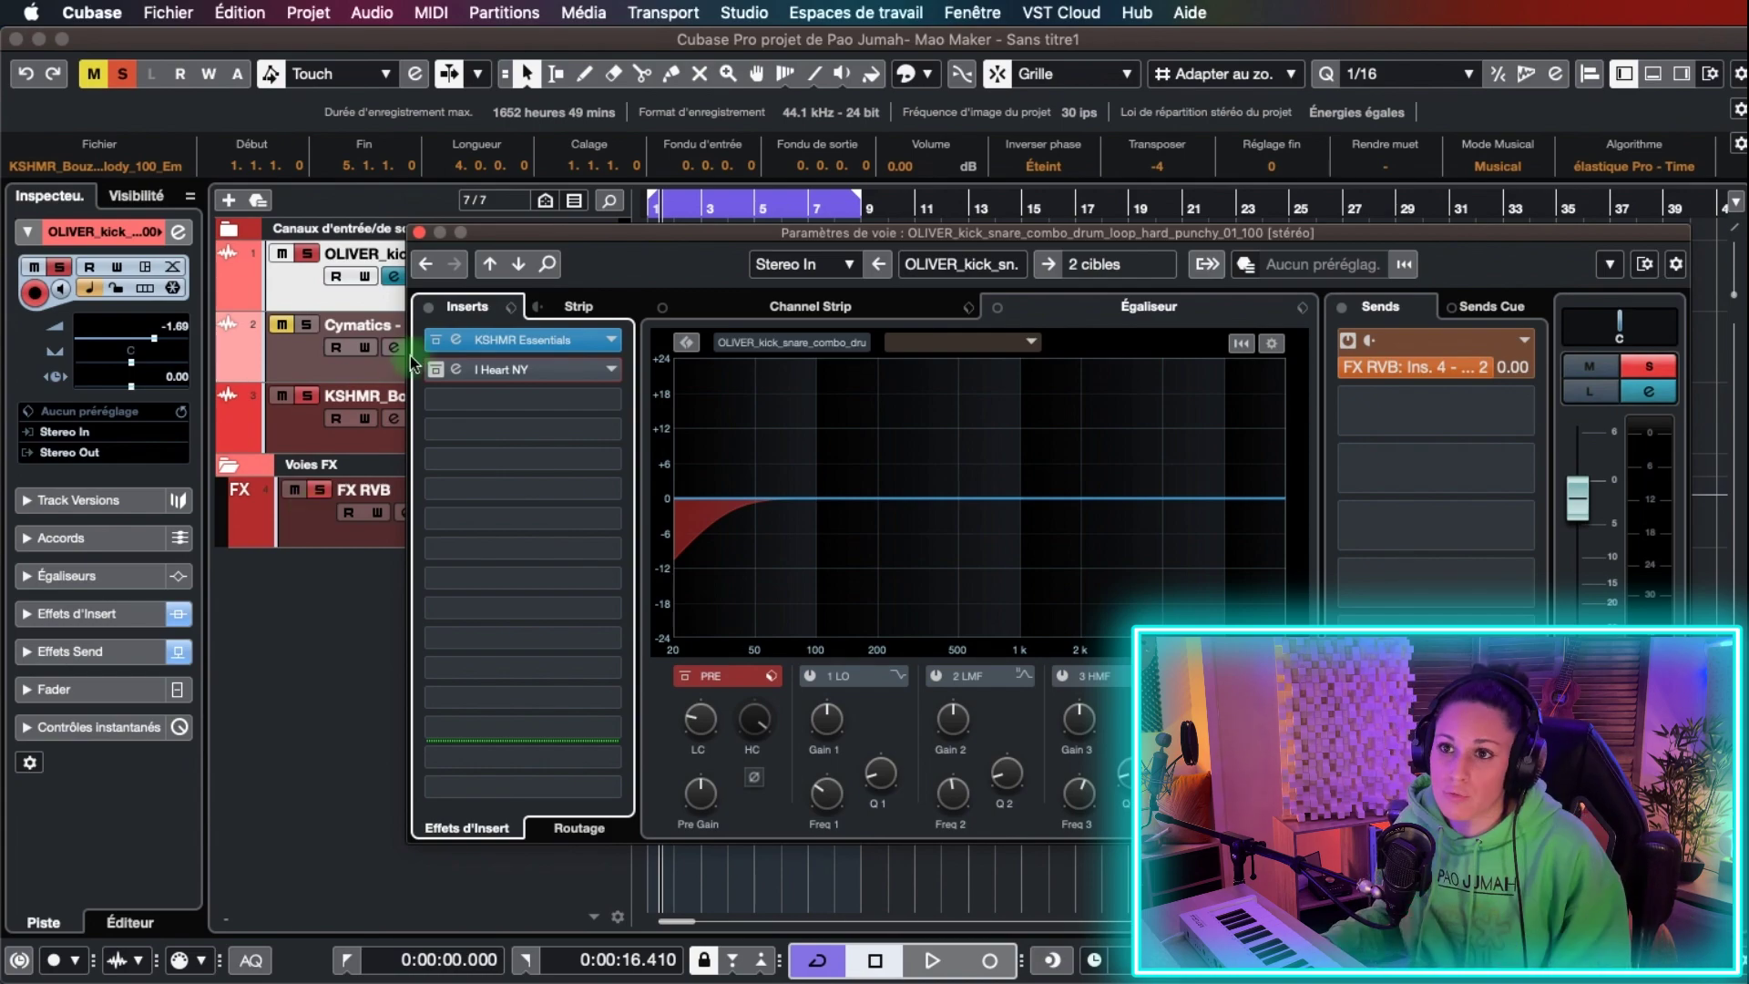
# - Activate the I Heart NY insert on the OLIVER_kick_snare channel and open its editor in clear view
pyautogui.click(435, 370)
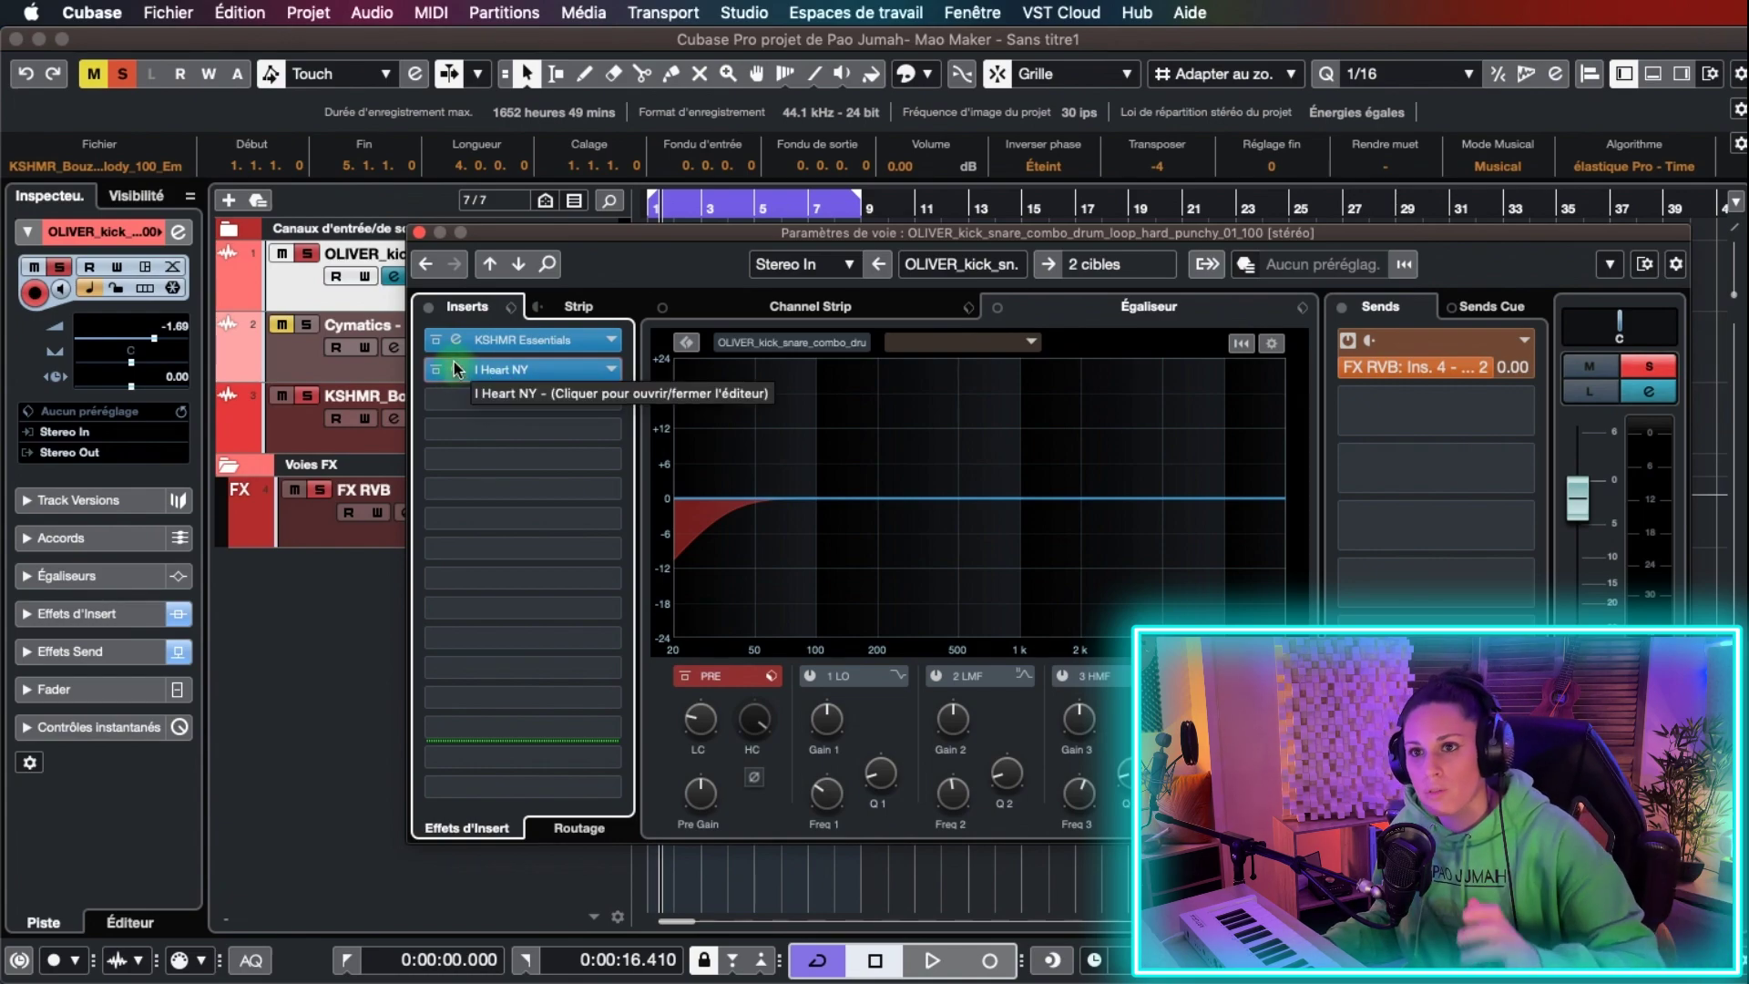
pyautogui.click(455, 369)
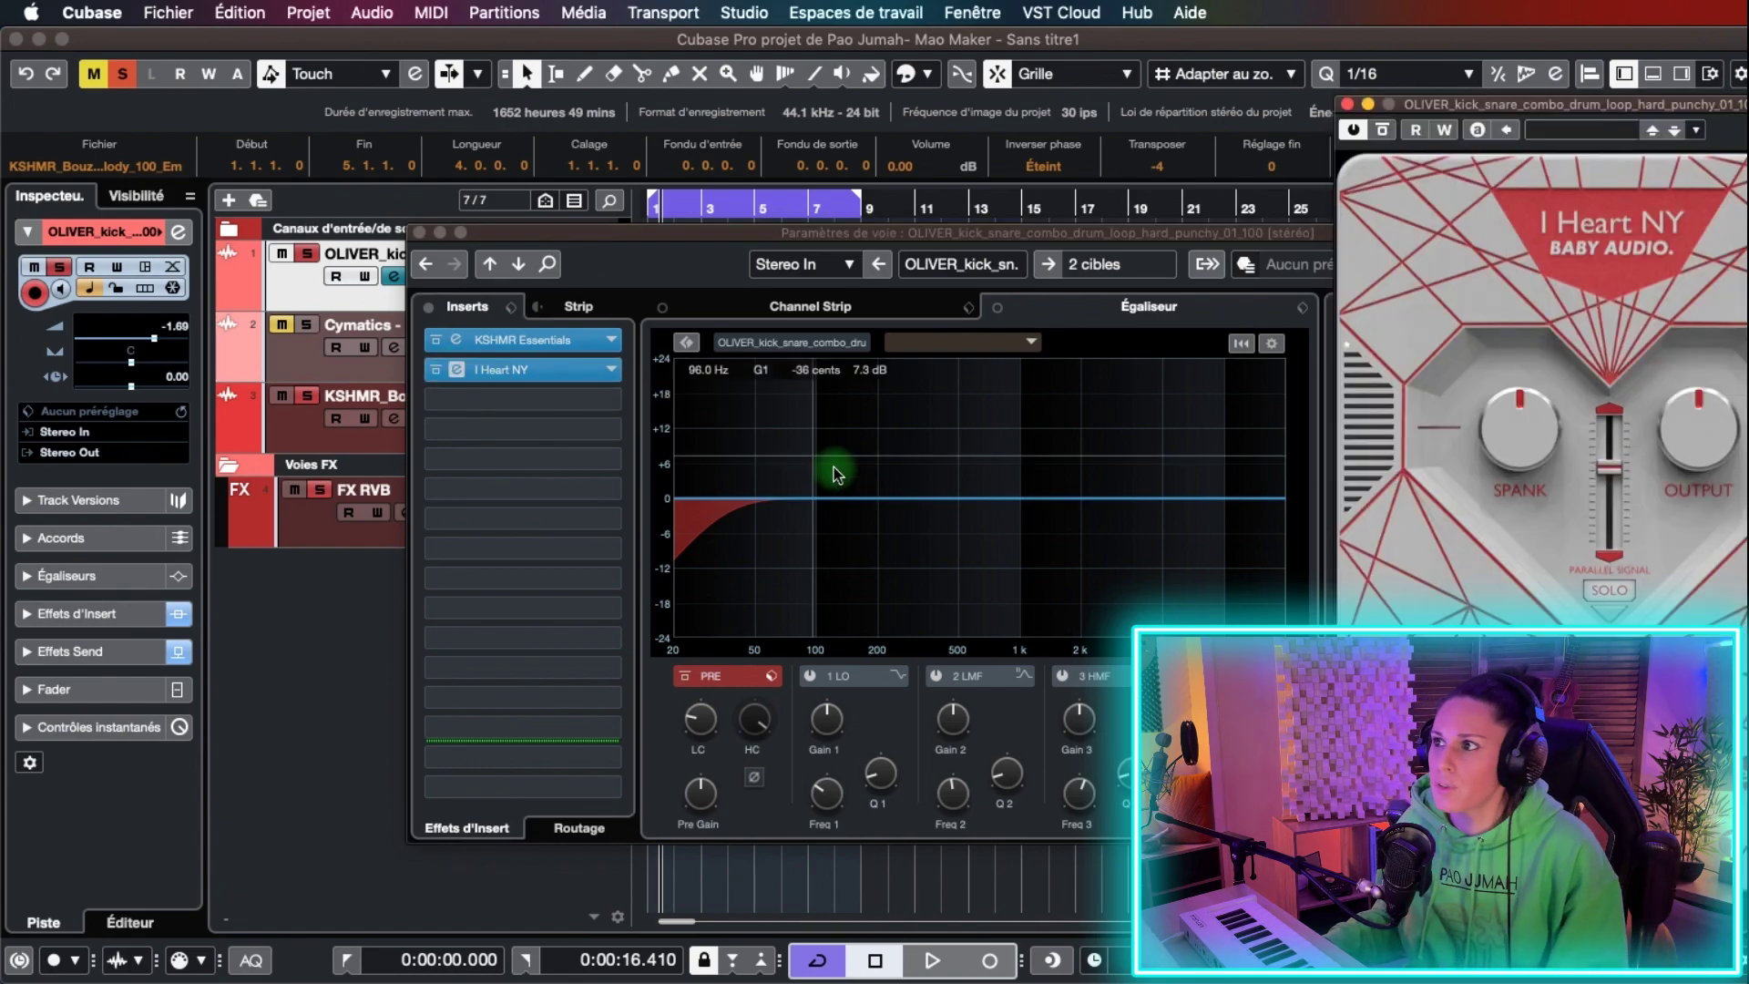
pyautogui.moveTo(1579, 103); pyautogui.dragTo(997, 120)
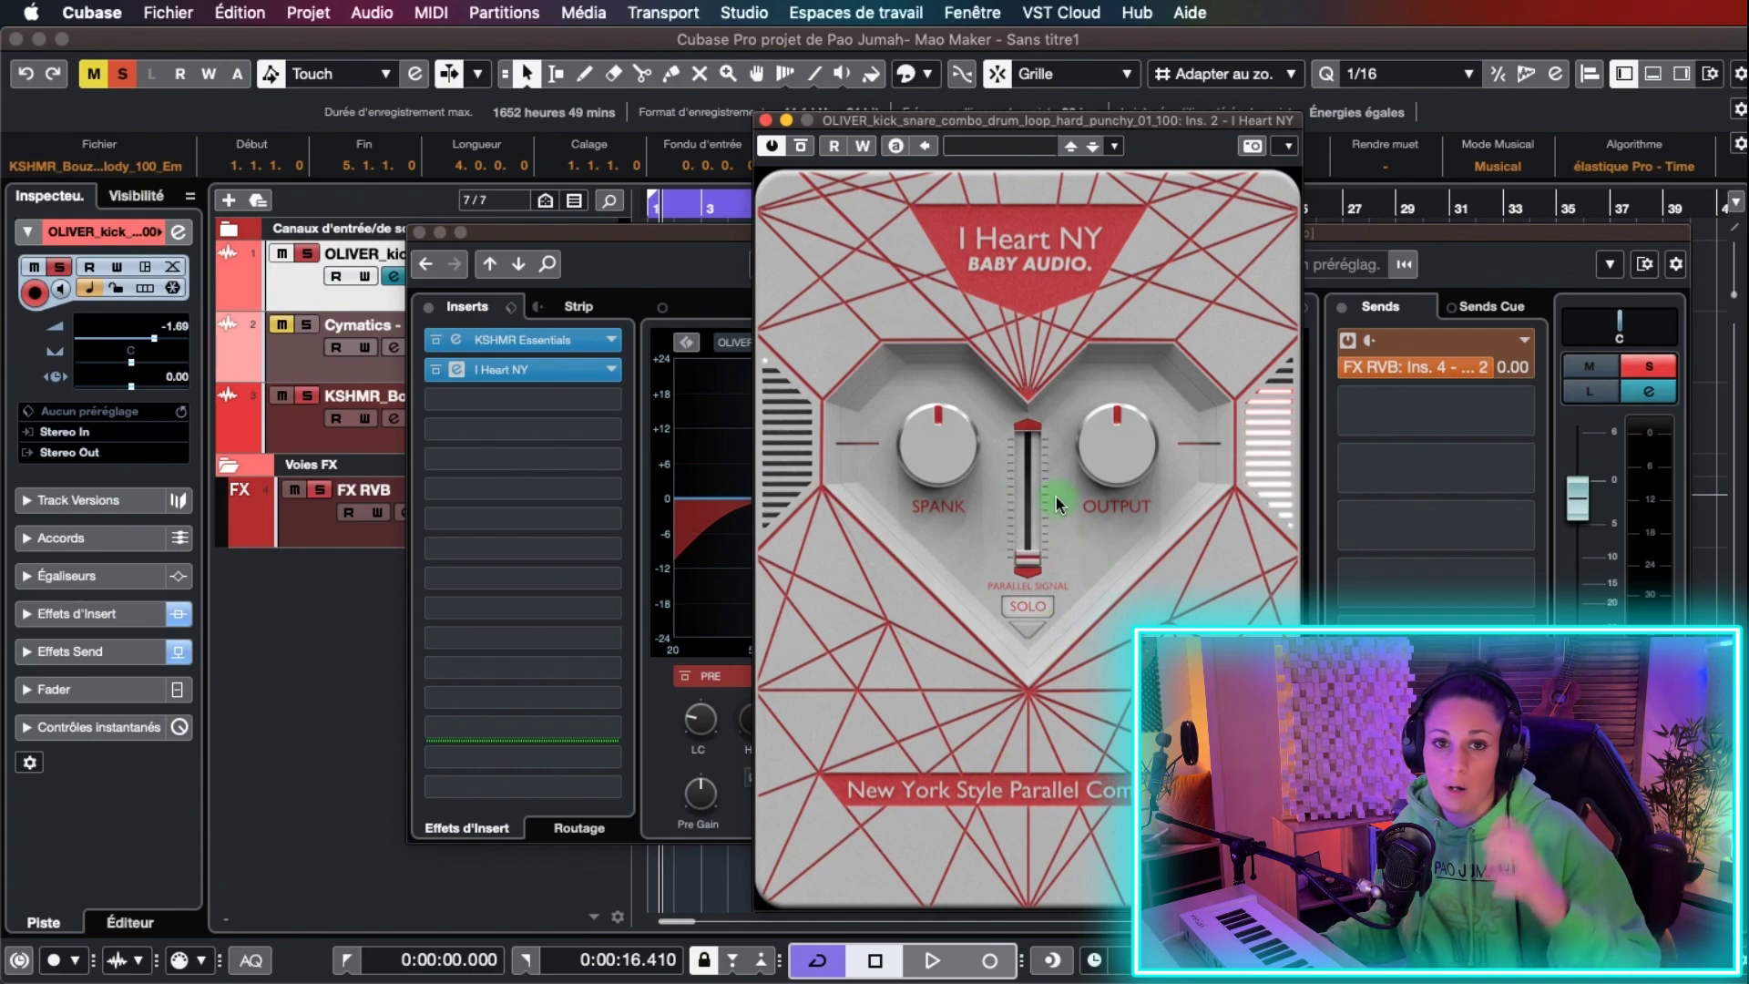
# - Audition I Heart NY from its minimum parallel signal, raise the slider to slightly above the middle, and close the plug-in
pyautogui.moveTo(1028, 558); pyautogui.dragTo(1019, 468)
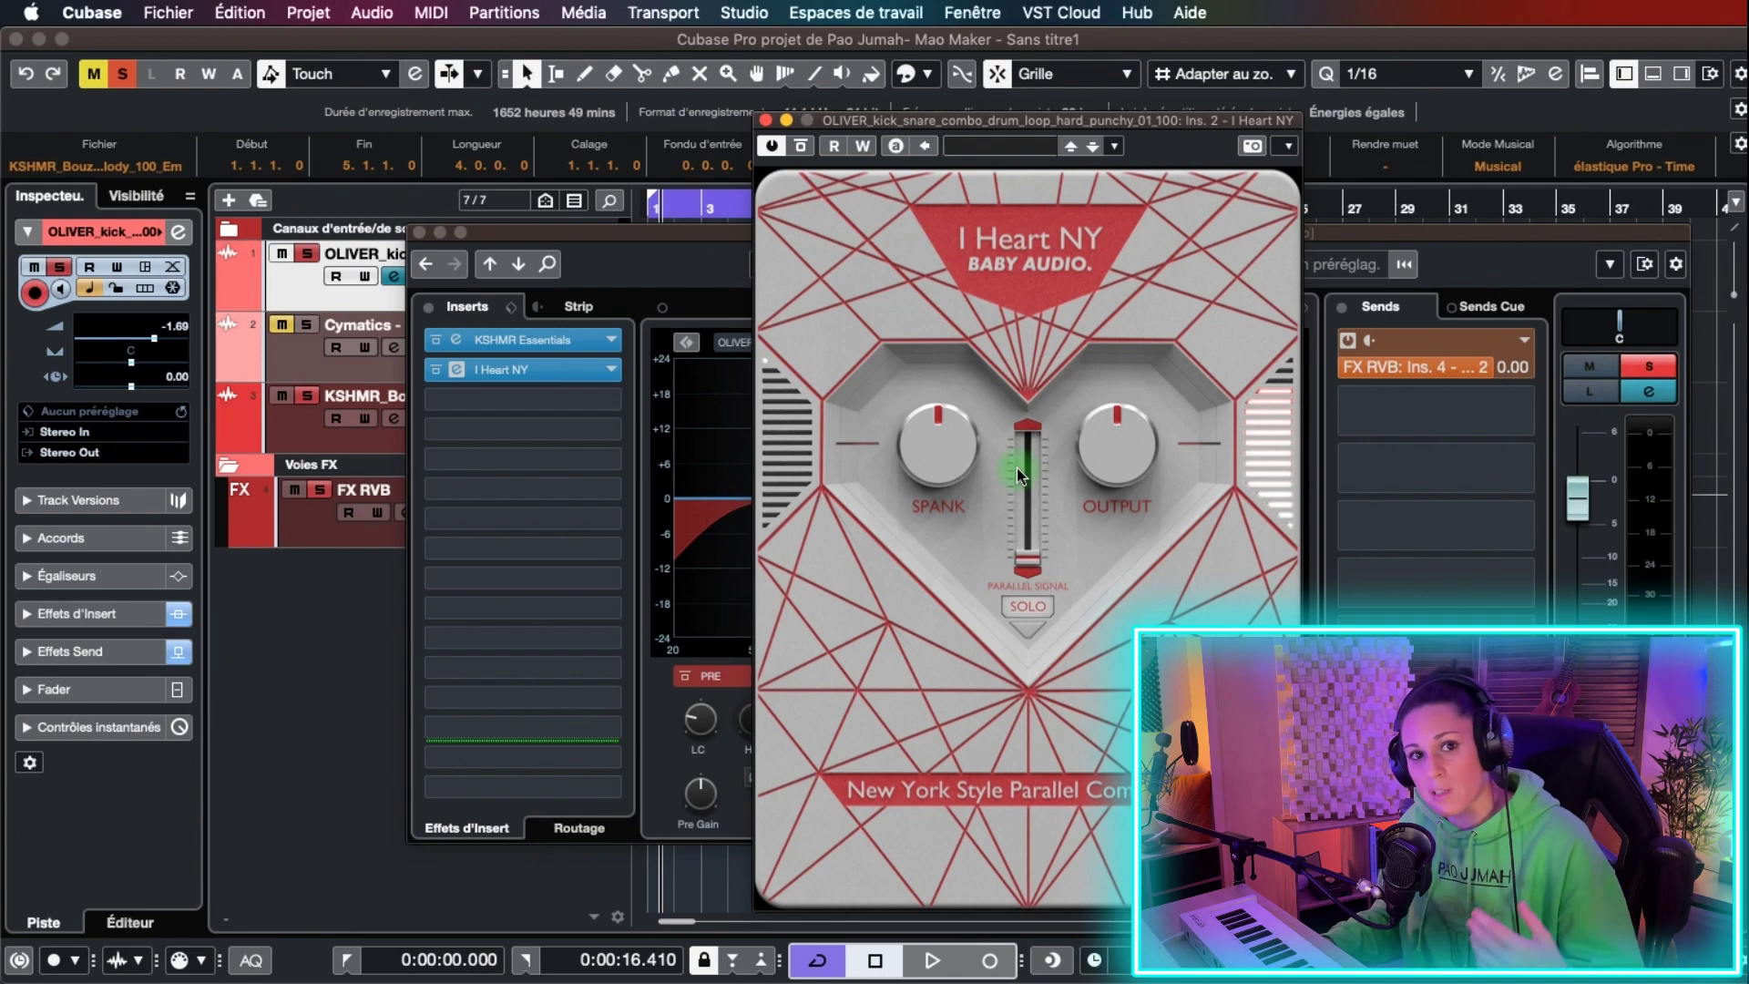
pyautogui.moveTo(1035, 478); pyautogui.dragTo(1032, 566)
pyautogui.press('space')
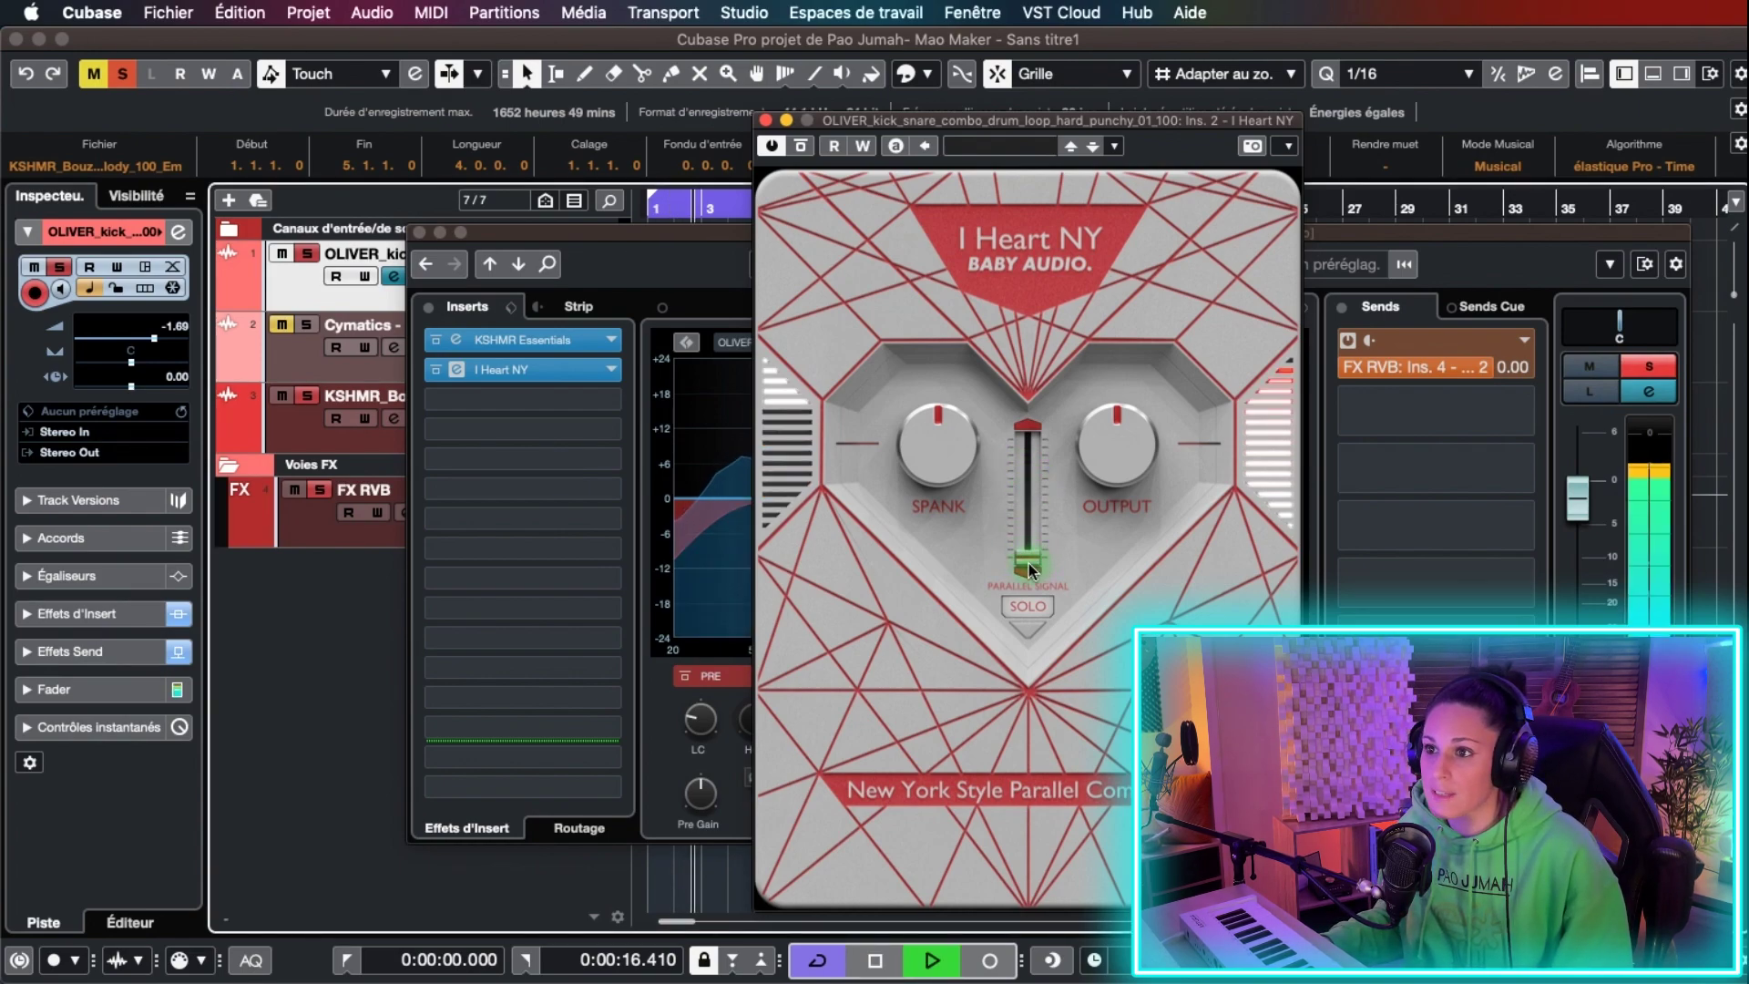
pyautogui.moveTo(1025, 555); pyautogui.dragTo(1024, 479)
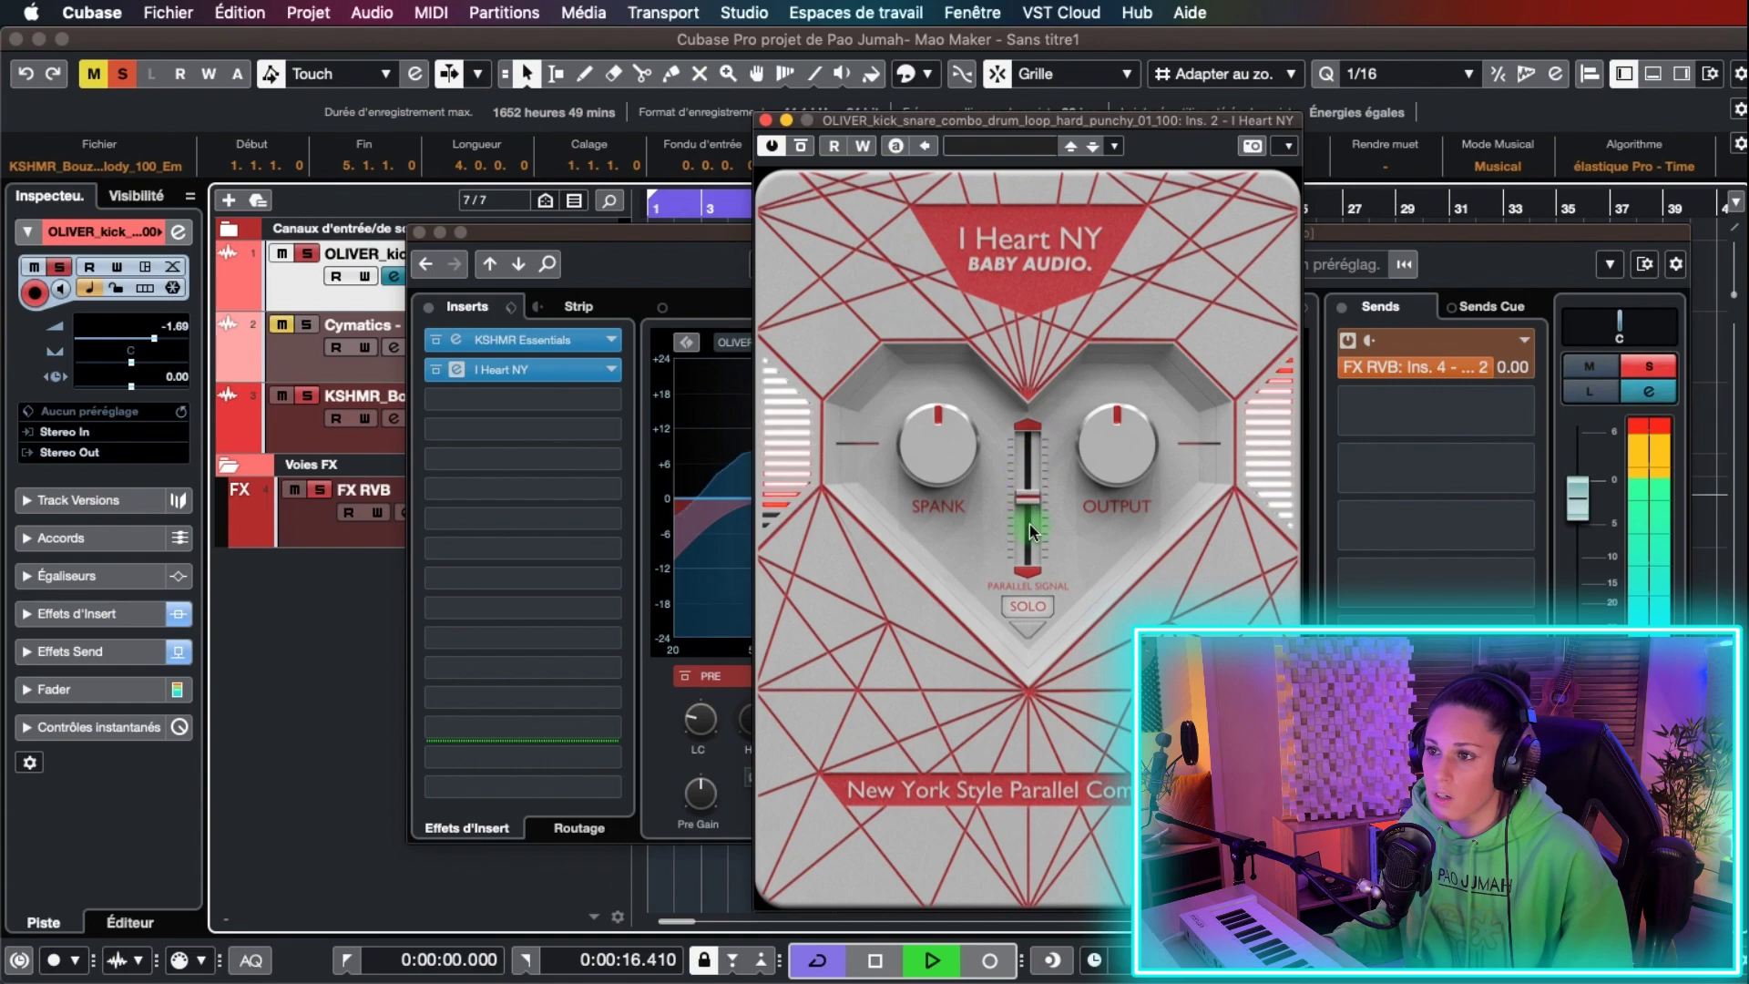
pyautogui.press('space')
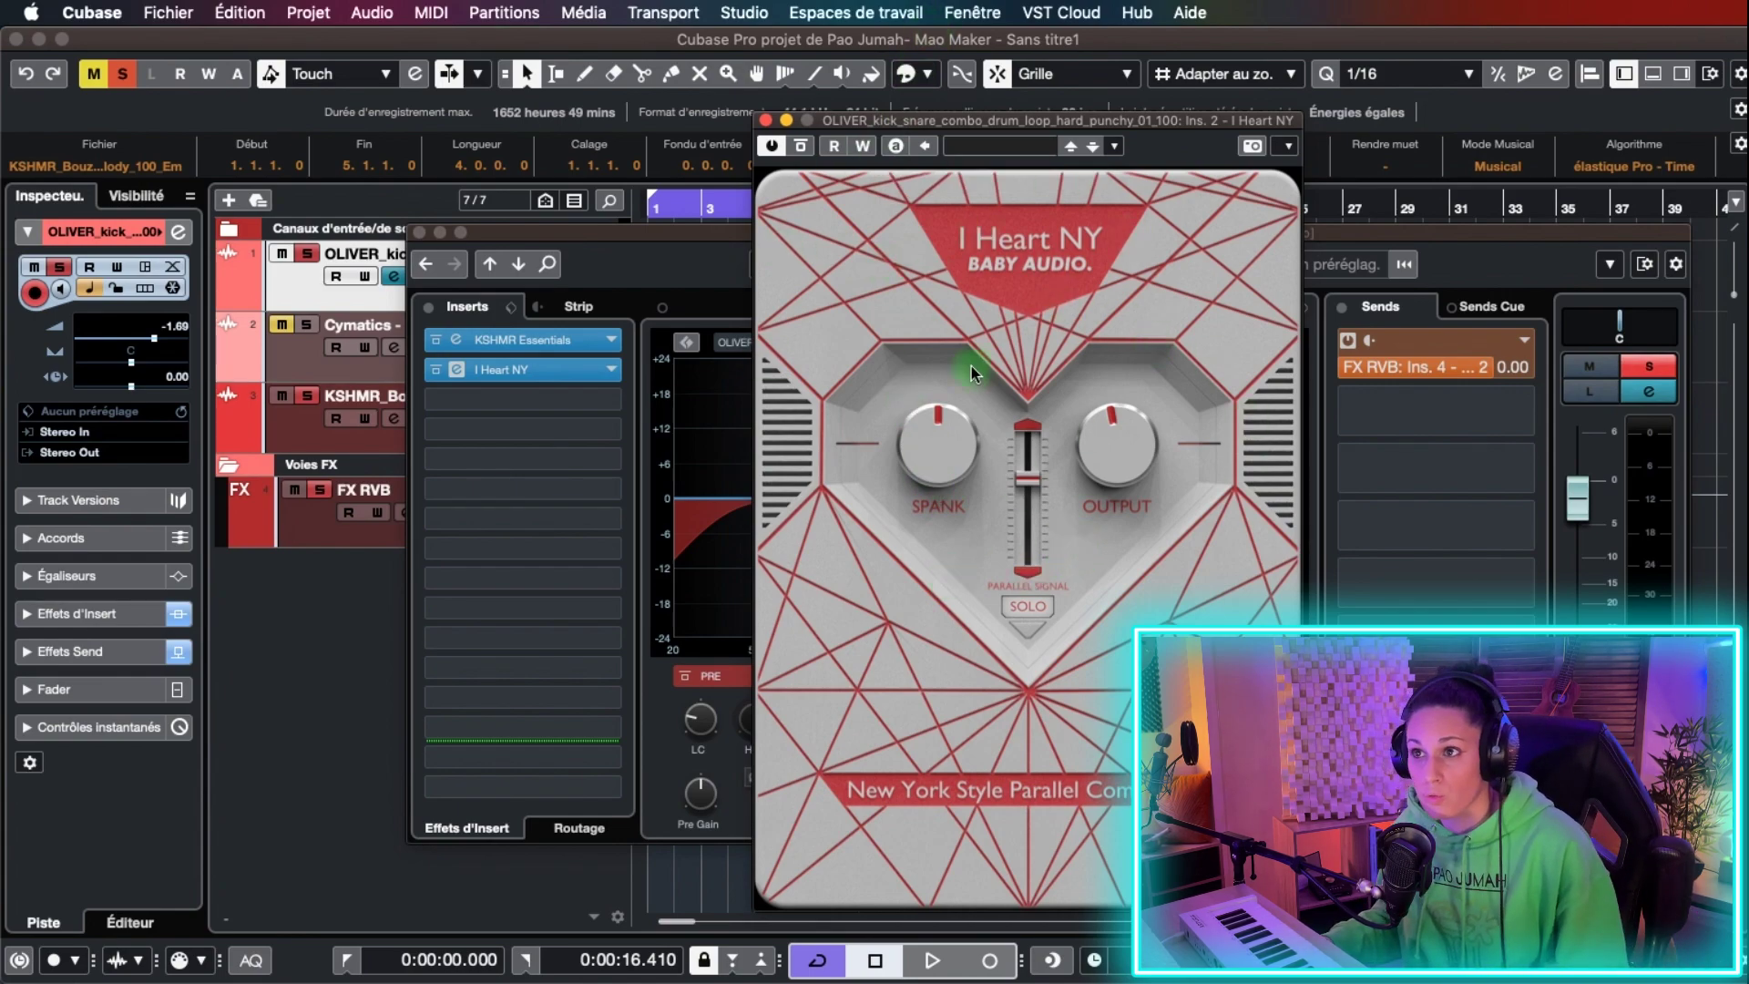
pyautogui.click(765, 121)
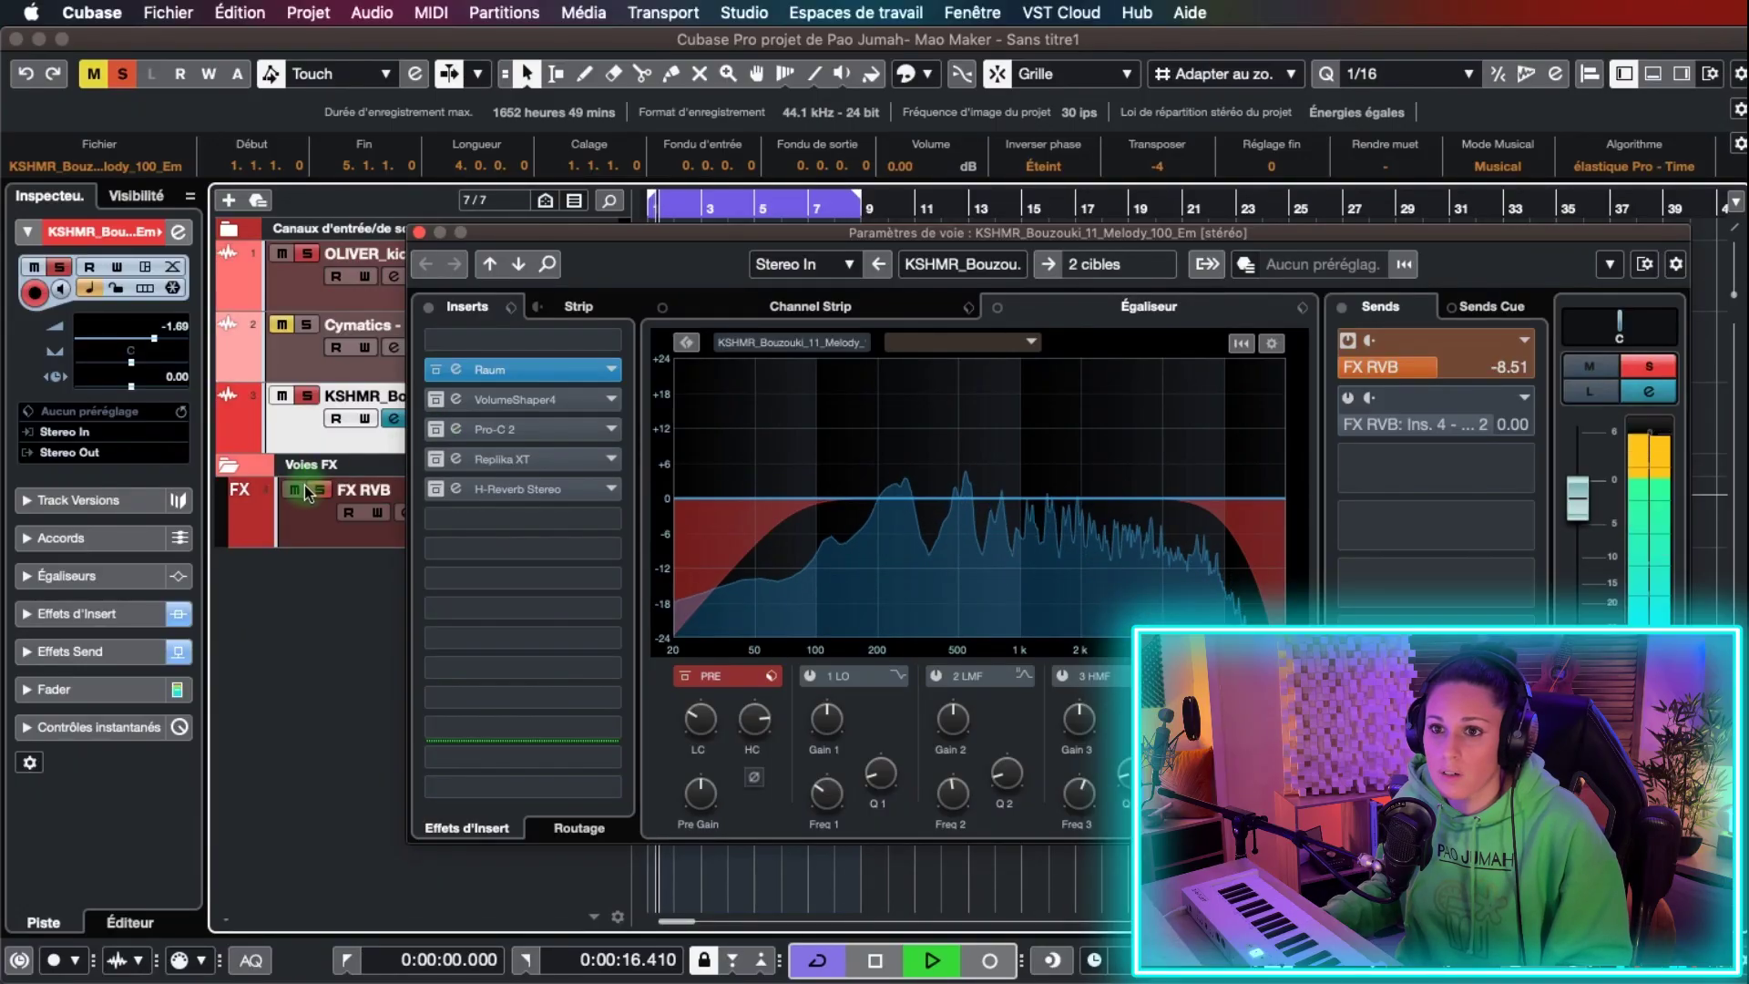
# - Activate the Pro-C 2 insert on the KSHMR_Bouzouki channel, open its editor, and adjust the threshold
pyautogui.click(435, 431)
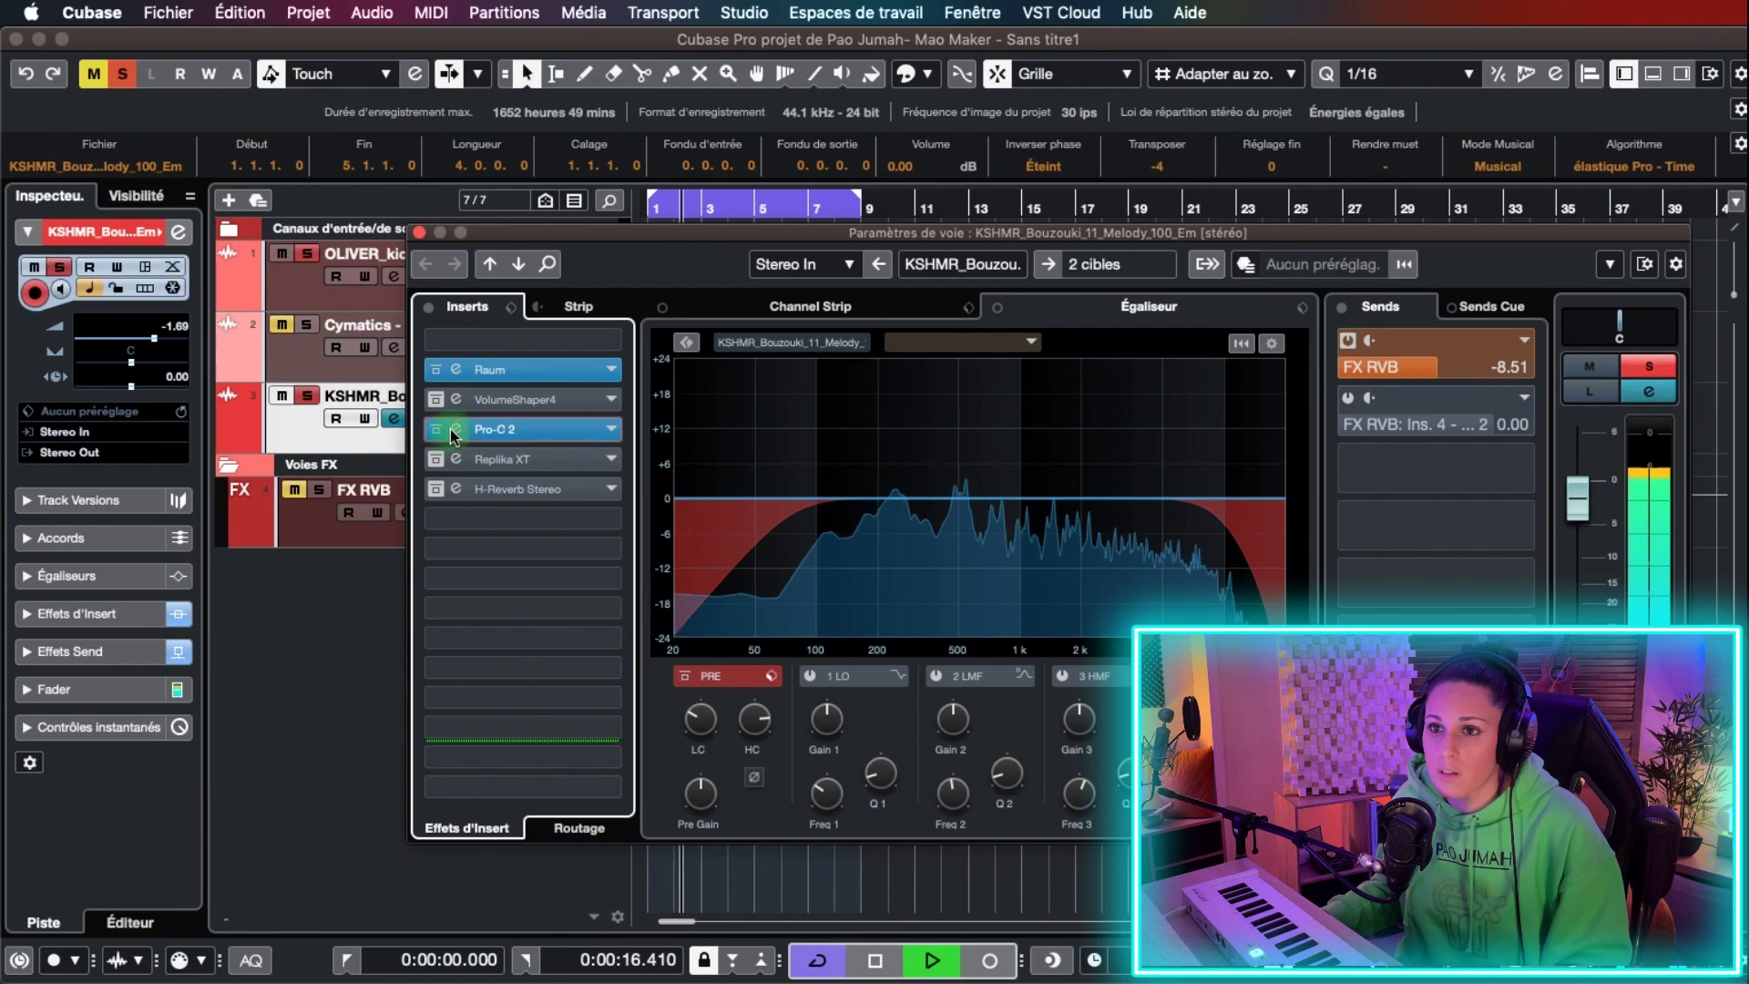
pyautogui.click(453, 429)
pyautogui.moveTo(446, 528); pyautogui.dragTo(447, 500)
# - Try Pro-C 2's mid/side wet pan with the side level at about -5.43 dB, and close the plug-in window
pyautogui.moveTo(1054, 499)
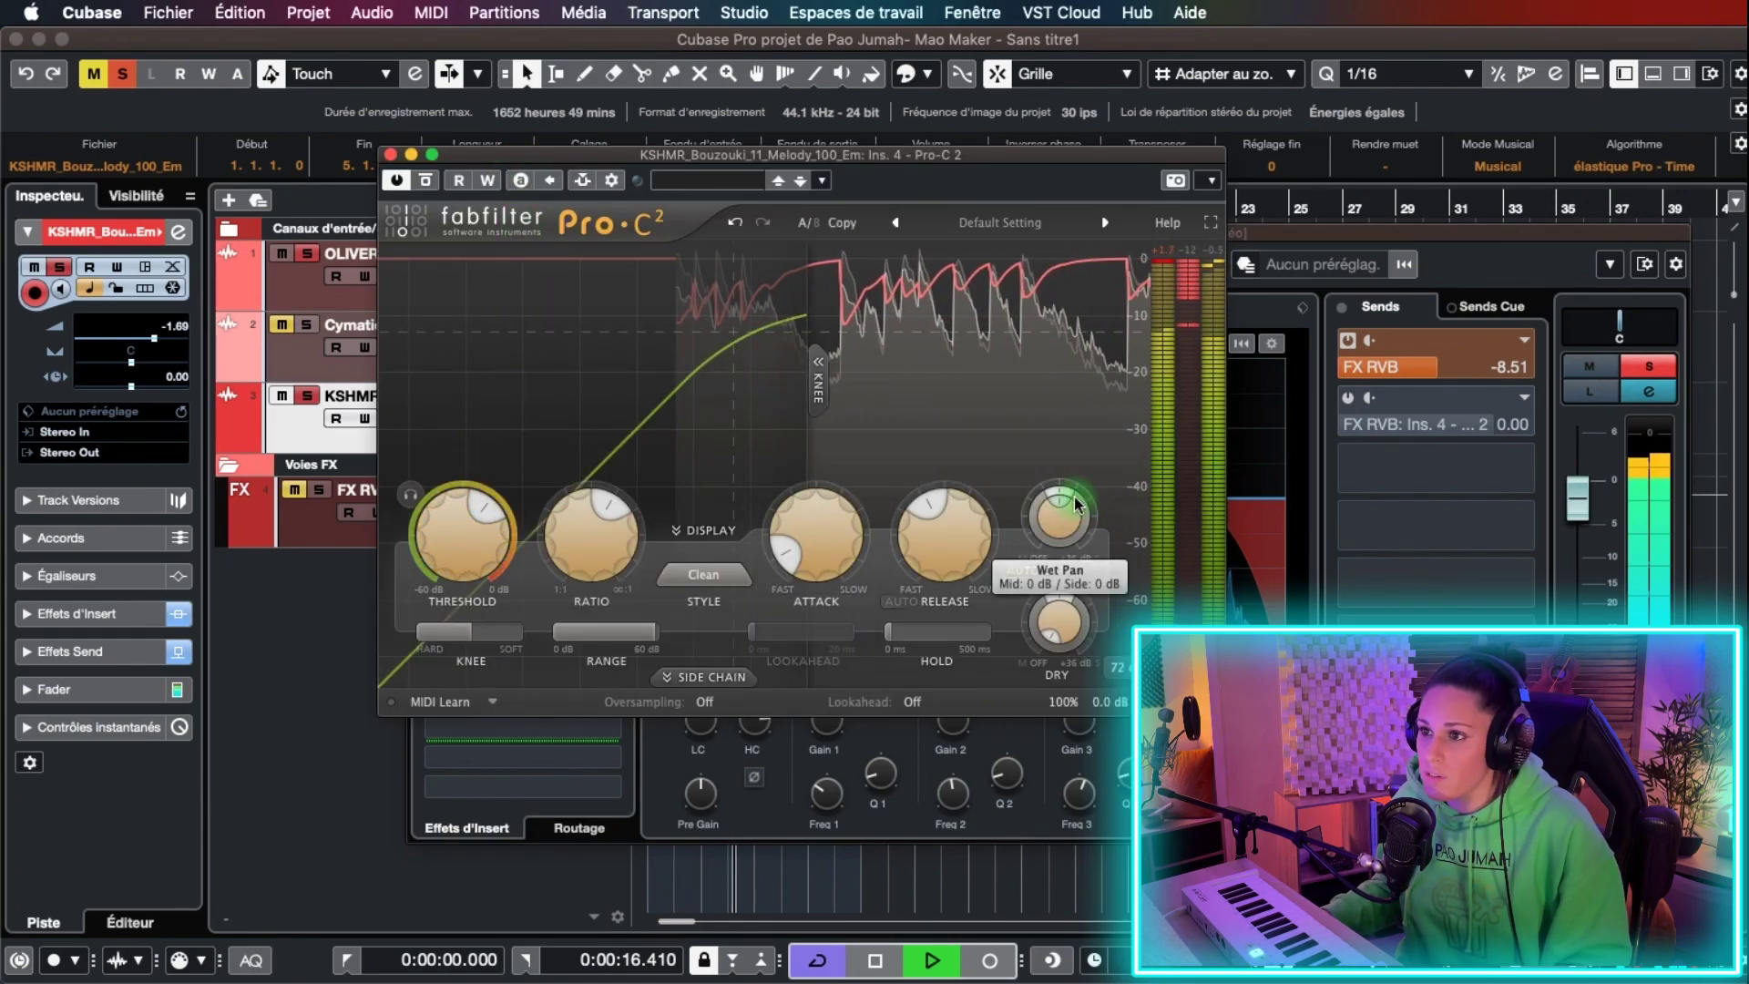
pyautogui.moveTo(1054, 499)
pyautogui.mouseDown()
pyautogui.moveTo(1041, 510)
pyautogui.moveTo(1111, 424)
pyautogui.moveTo(1128, 332)
pyautogui.moveTo(1093, 539)
pyautogui.moveTo(1043, 474)
pyautogui.moveTo(1020, 500)
pyautogui.mouseUp()
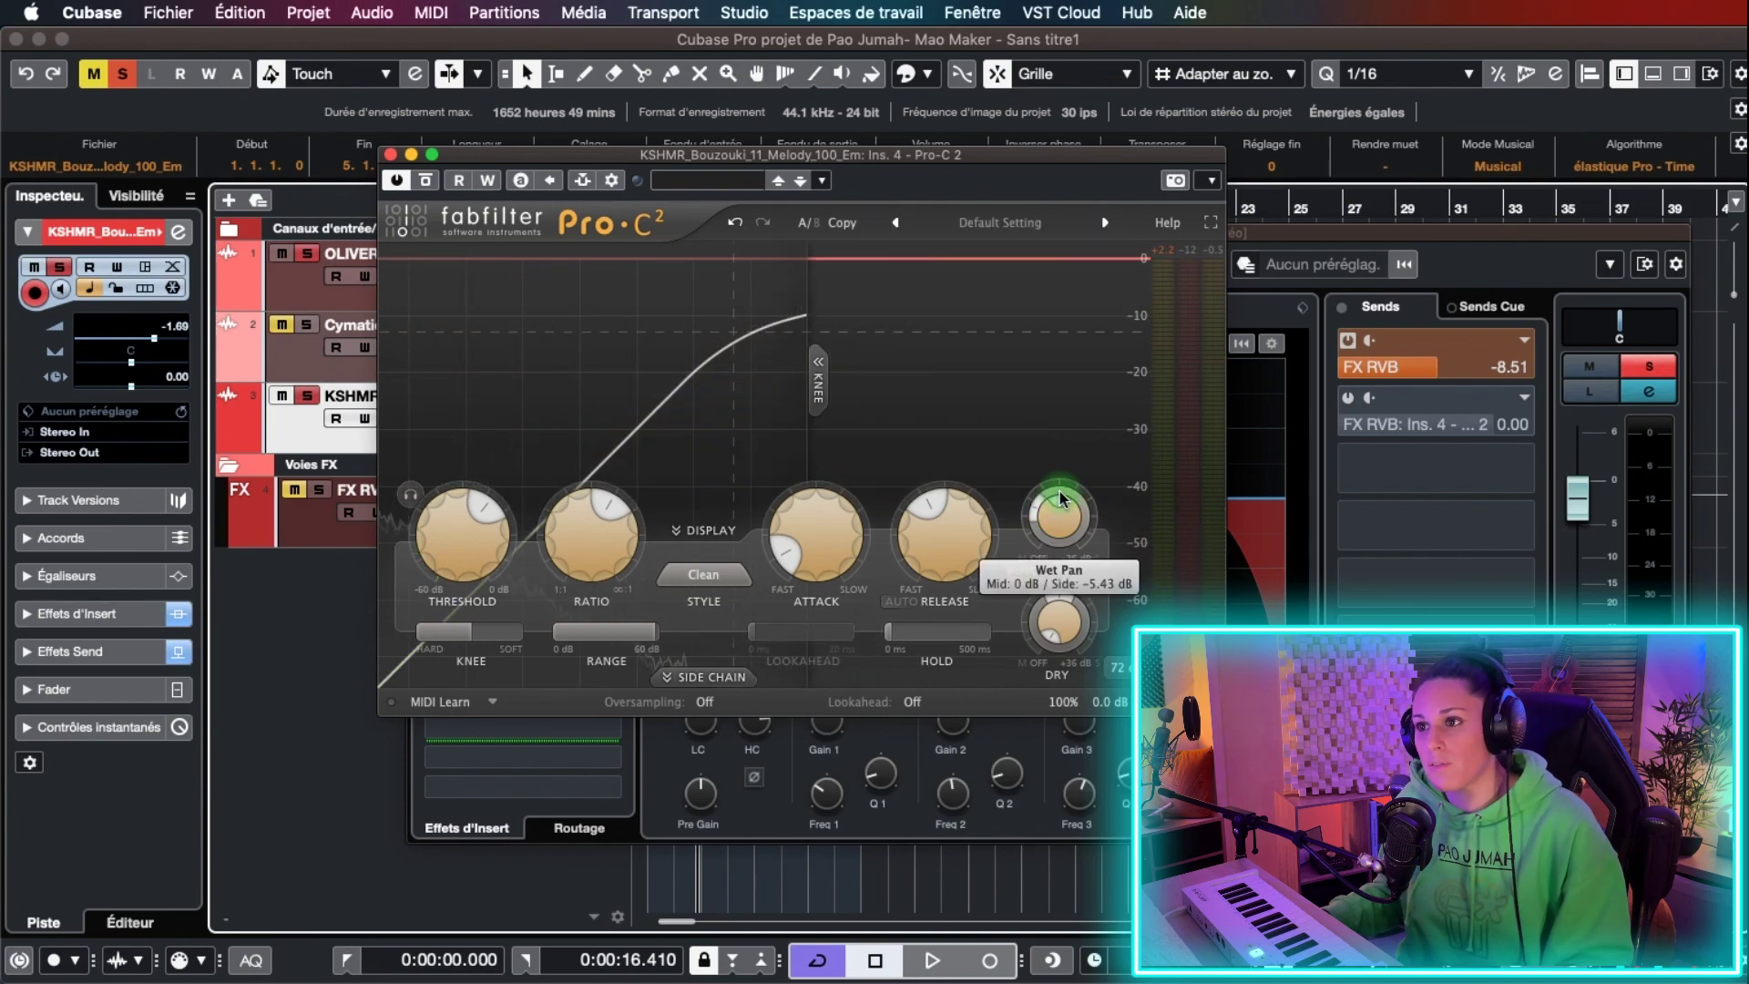
pyautogui.moveTo(1038, 526); pyautogui.dragTo(1046, 457)
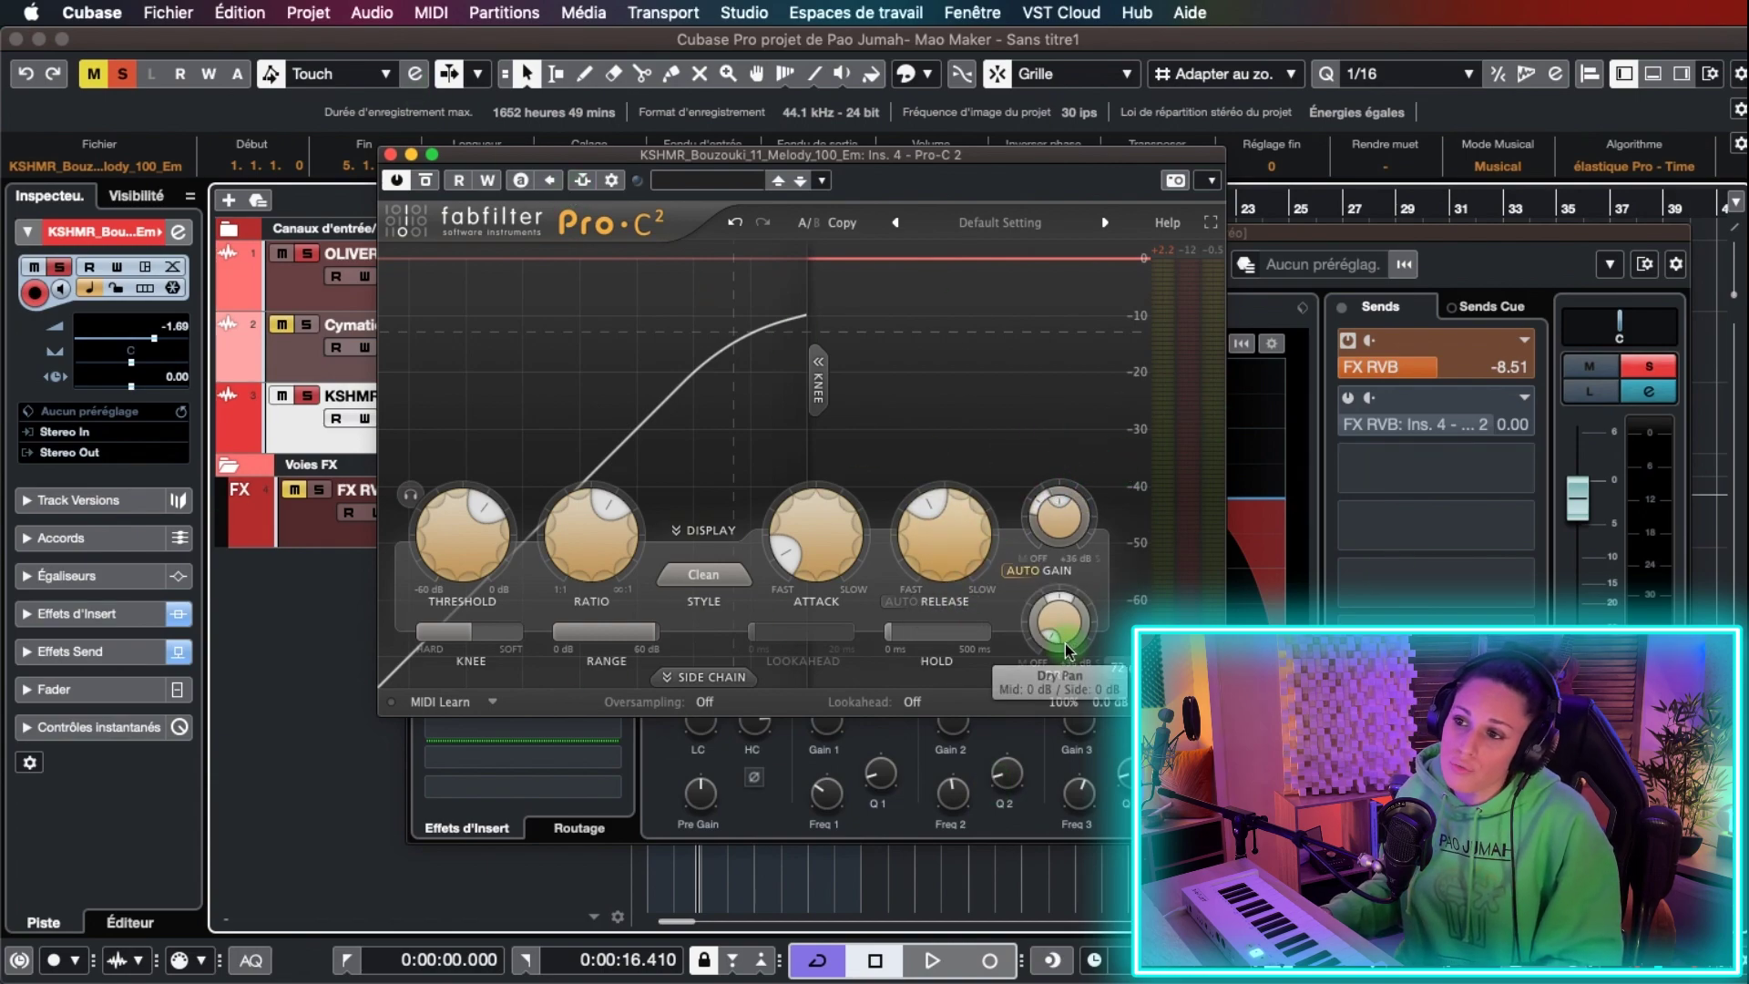
pyautogui.moveTo(1048, 500)
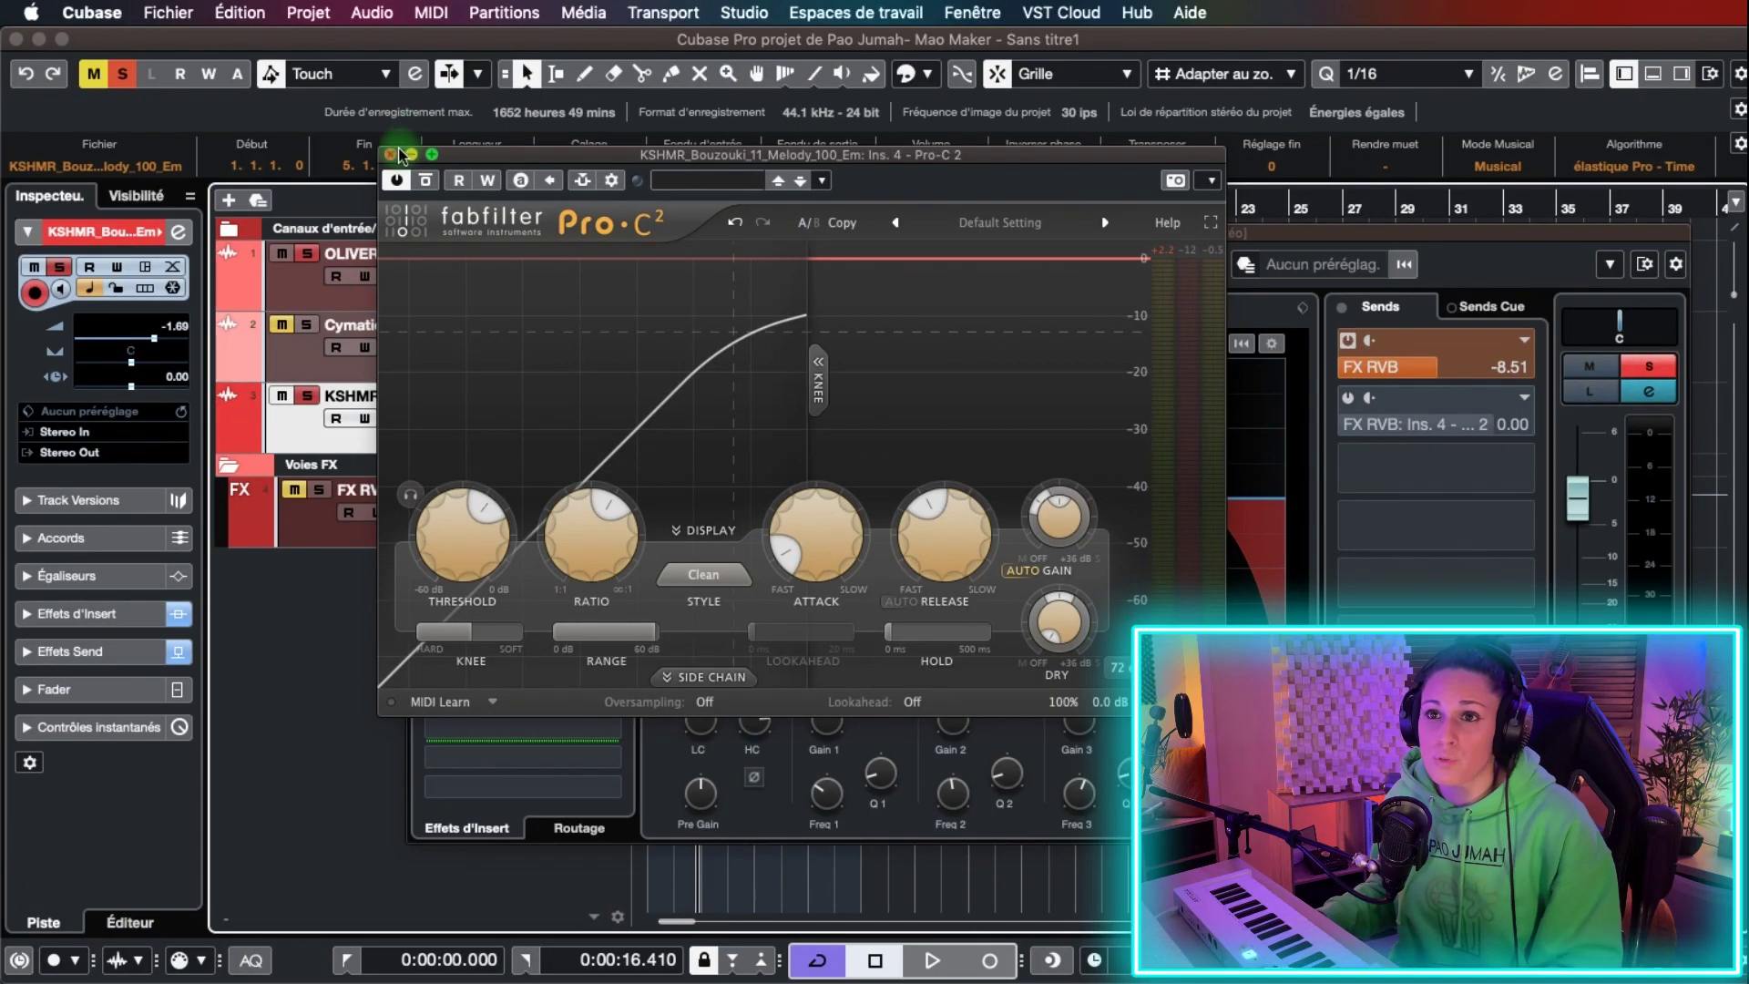
pyautogui.click(392, 158)
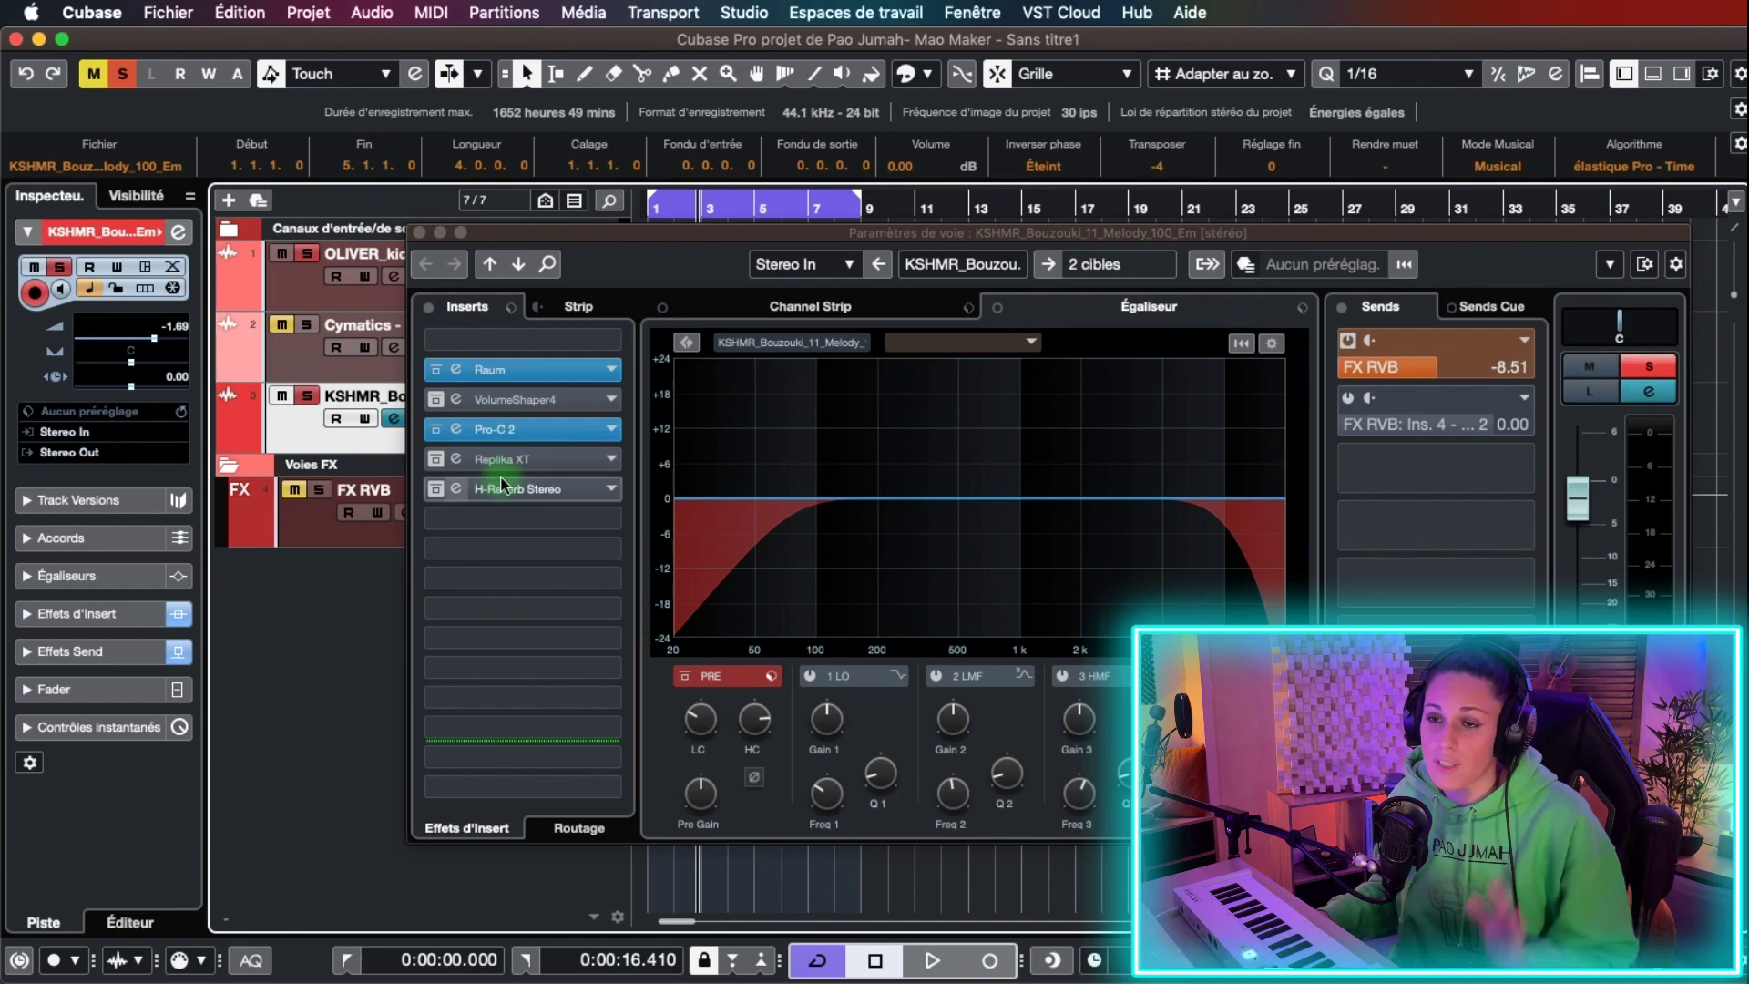
# - Activate the Replika XT insert on the KSHMR_Bouzouki channel, open its editor, and show the ducking settings
pyautogui.click(455, 460)
pyautogui.click(456, 459)
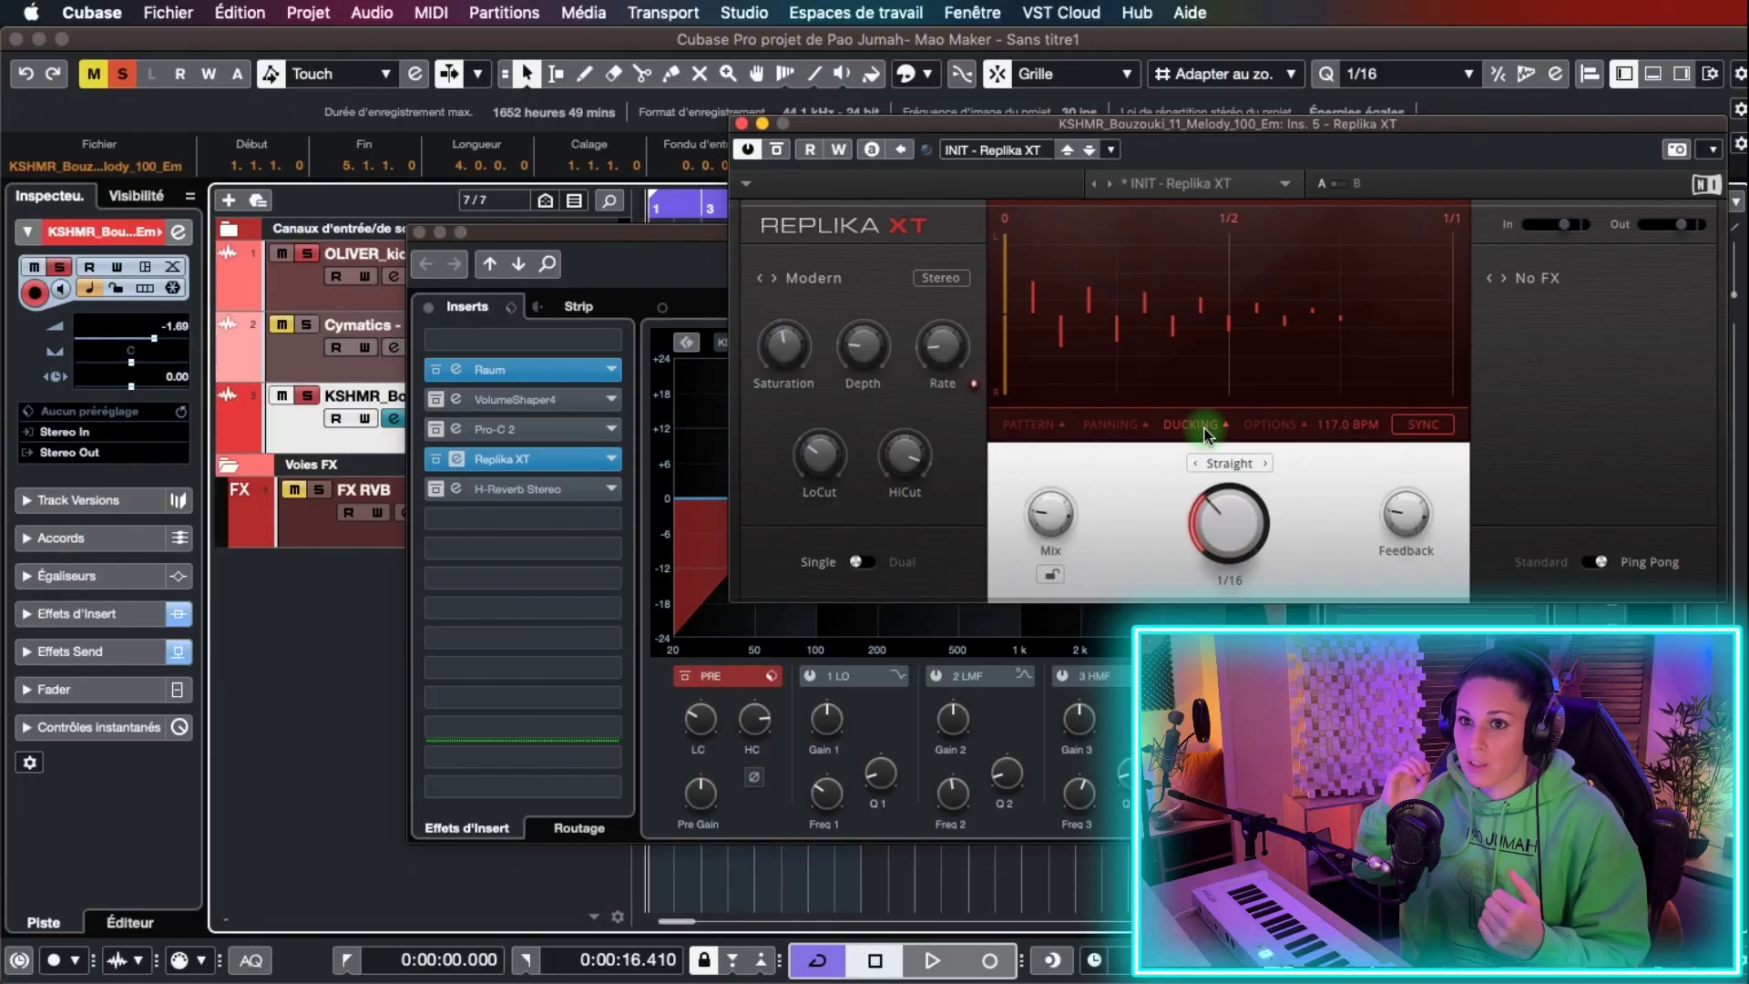
pyautogui.click(1194, 425)
# - Set Replika XT's ducking amount to about 36.6 dB while auditioning the loop, and close the plug-in window
pyautogui.press('space')
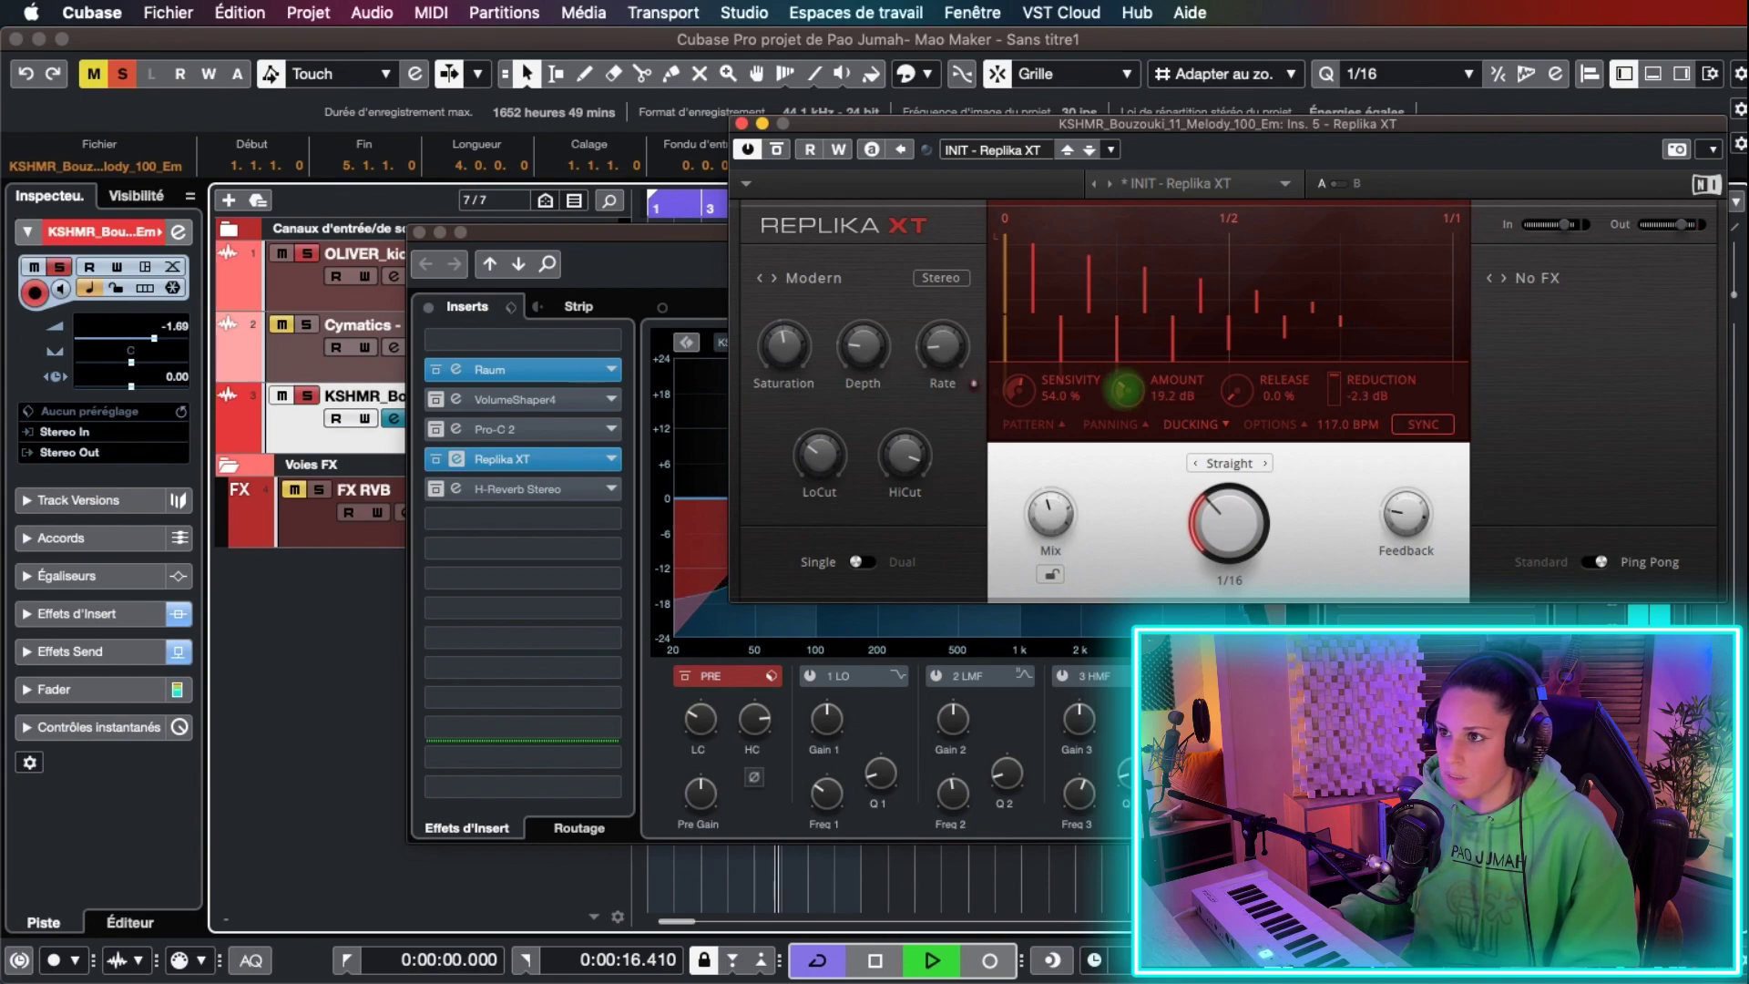
pyautogui.moveTo(1127, 392)
pyautogui.mouseDown()
pyautogui.moveTo(1113, 398)
pyautogui.moveTo(1132, 379)
pyautogui.moveTo(1129, 404)
pyautogui.mouseUp()
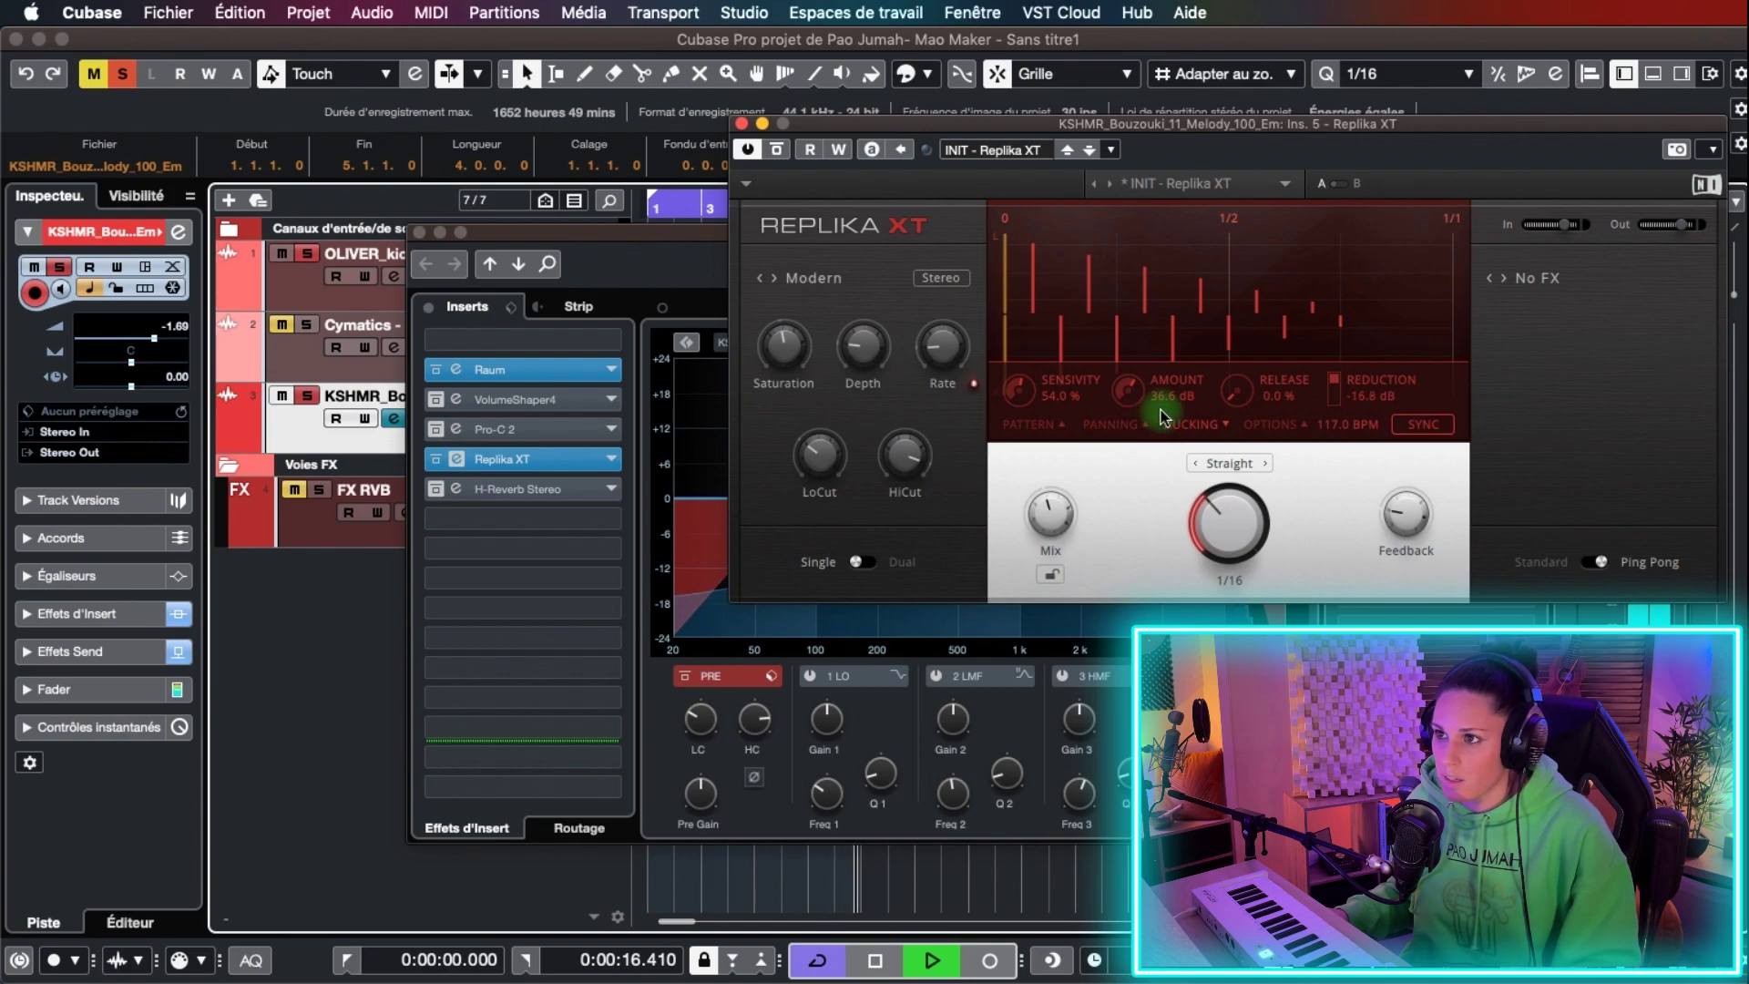
pyautogui.press('space')
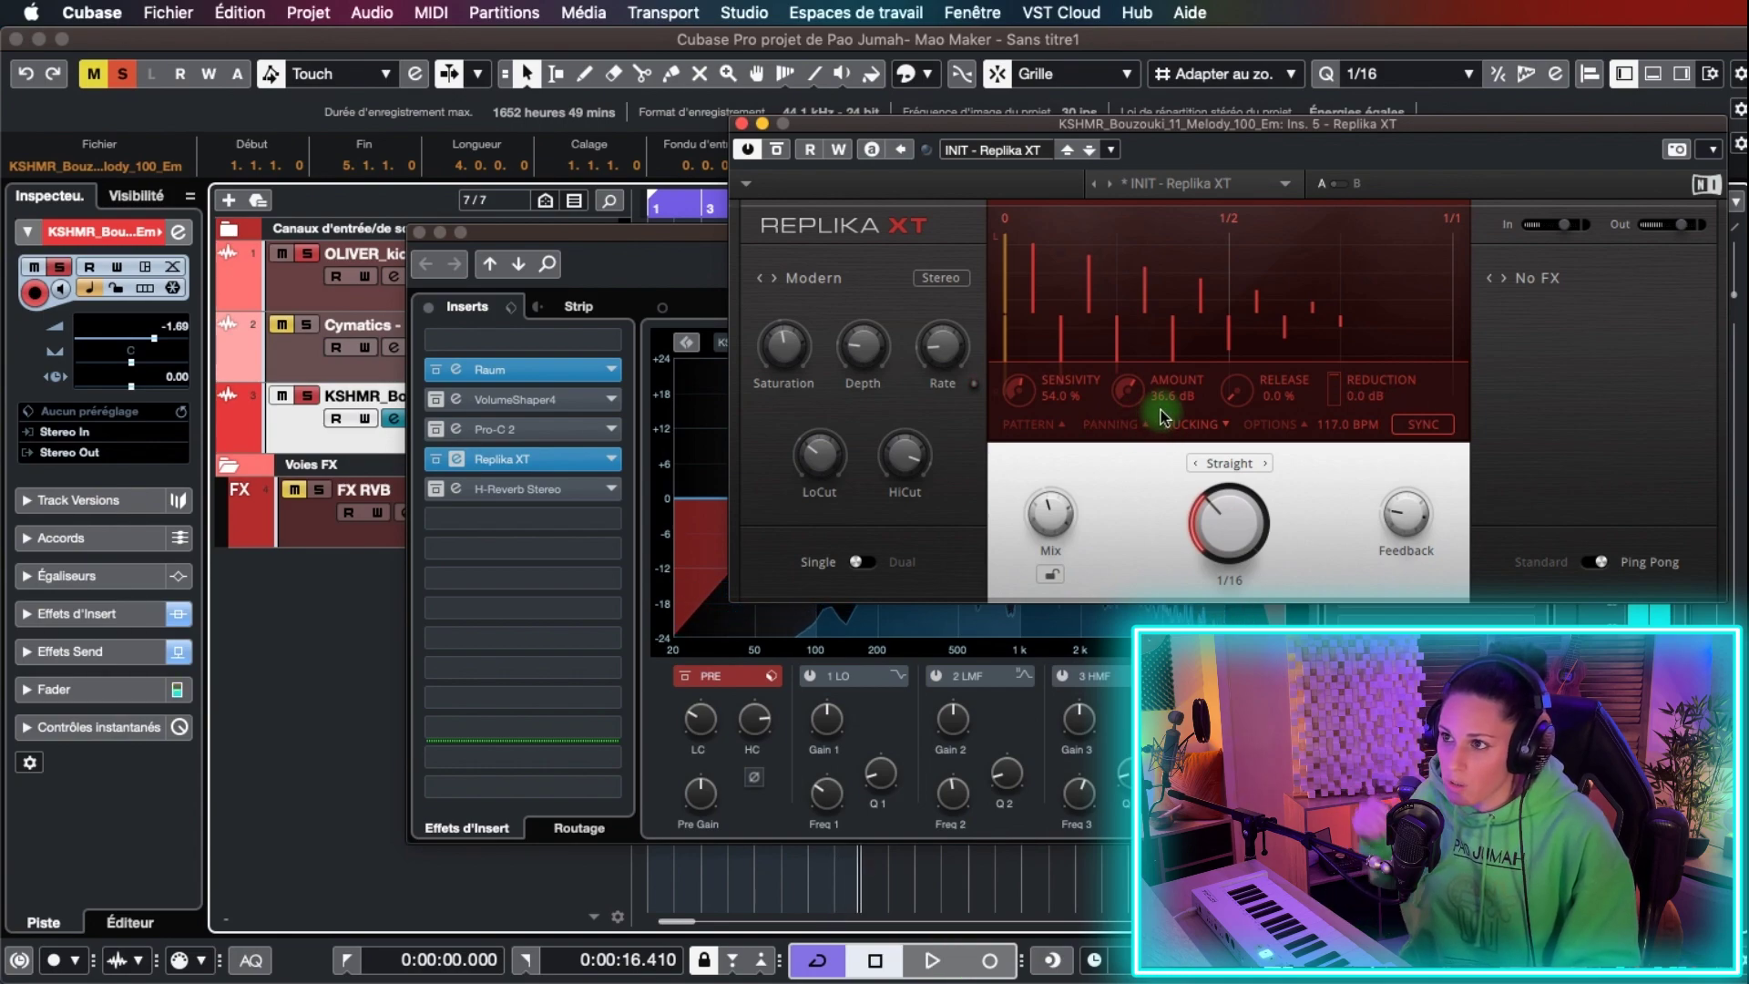
pyautogui.press('space')
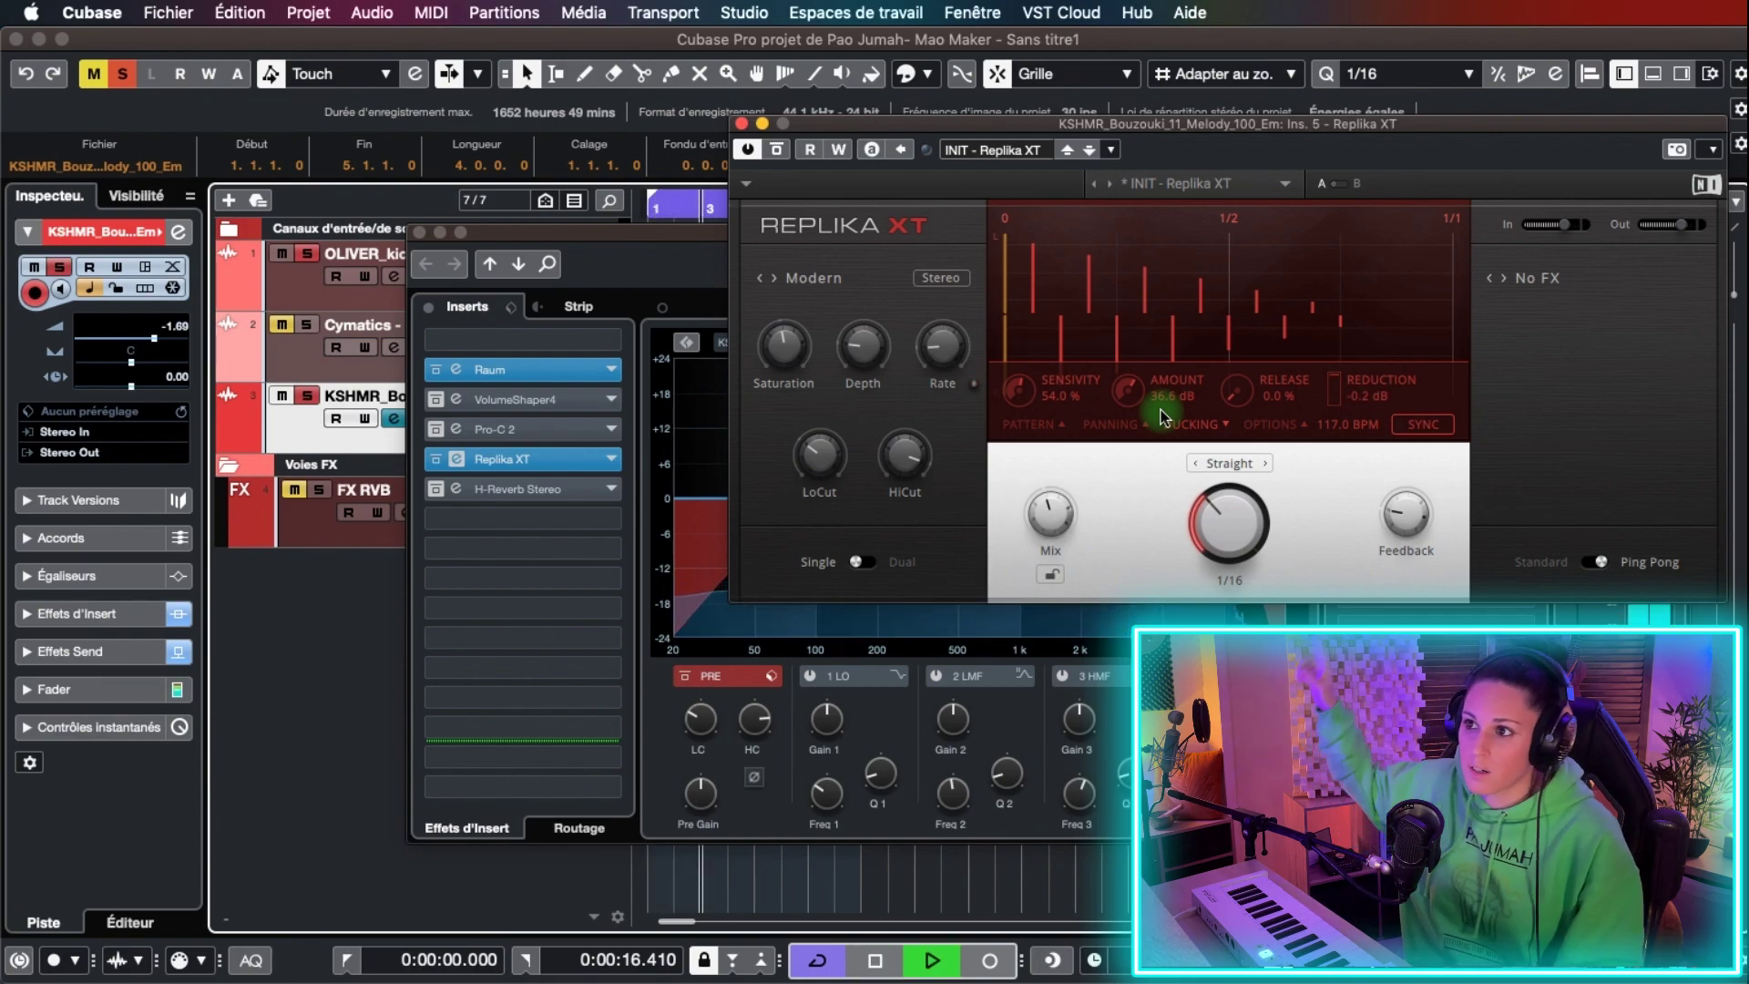
pyautogui.press('space')
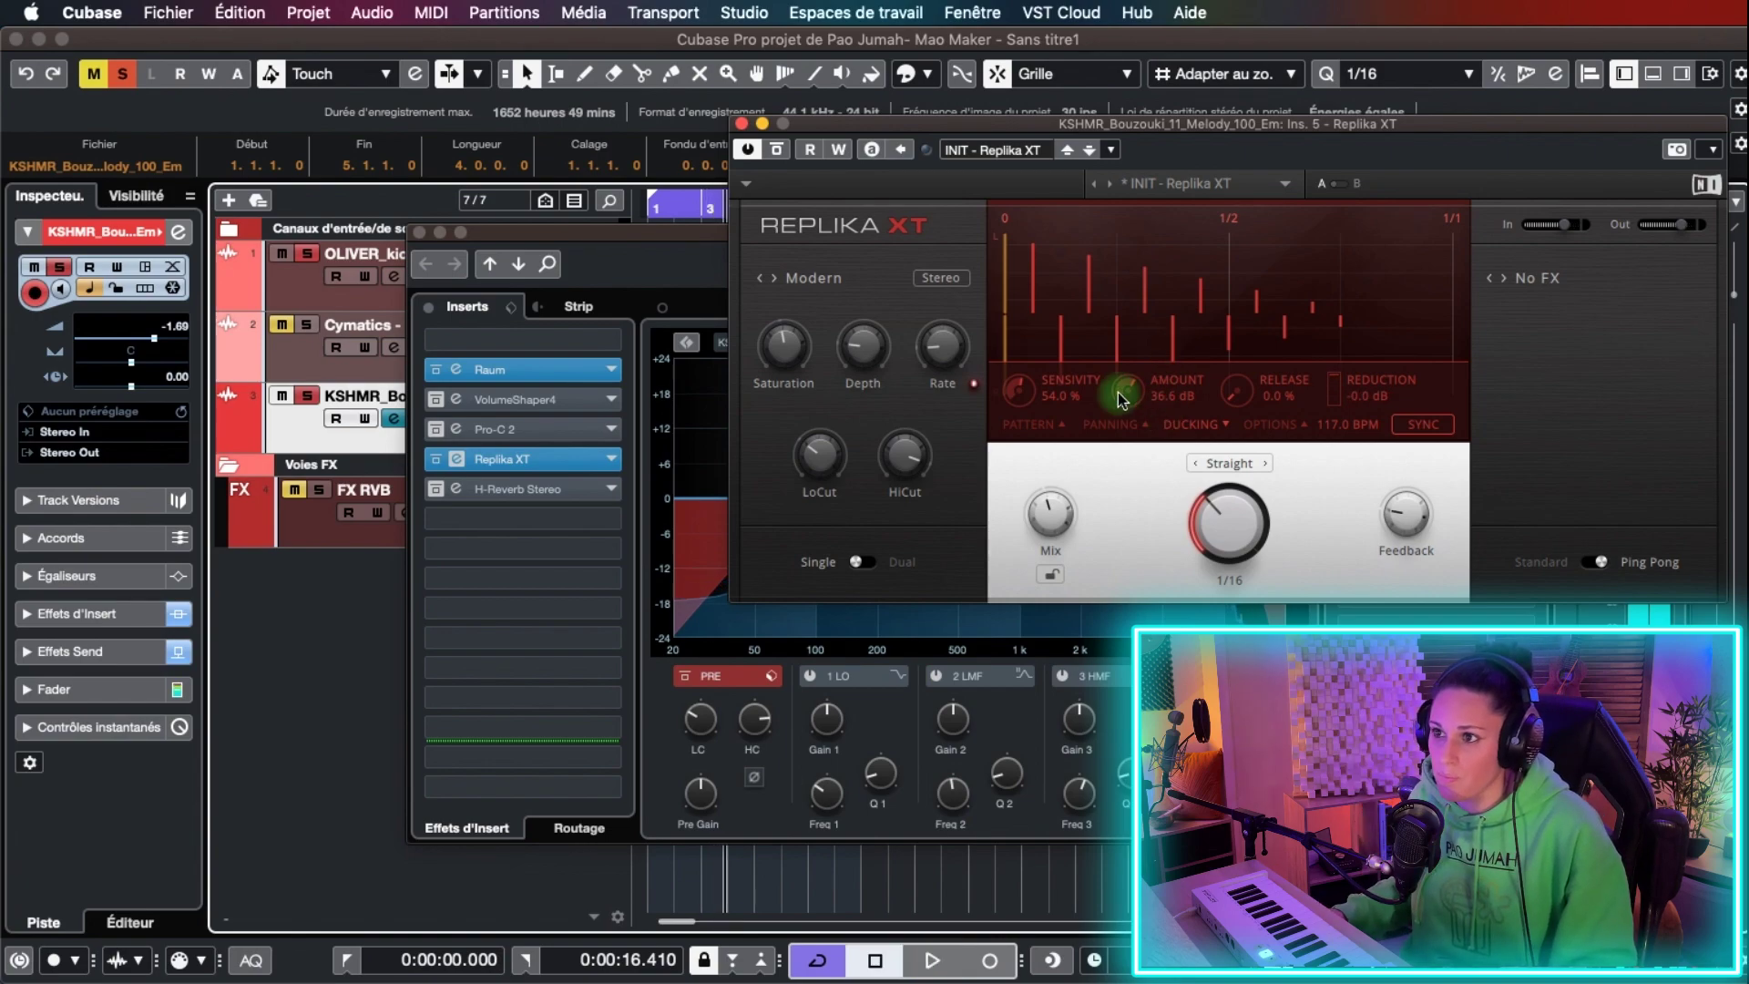
pyautogui.click(742, 125)
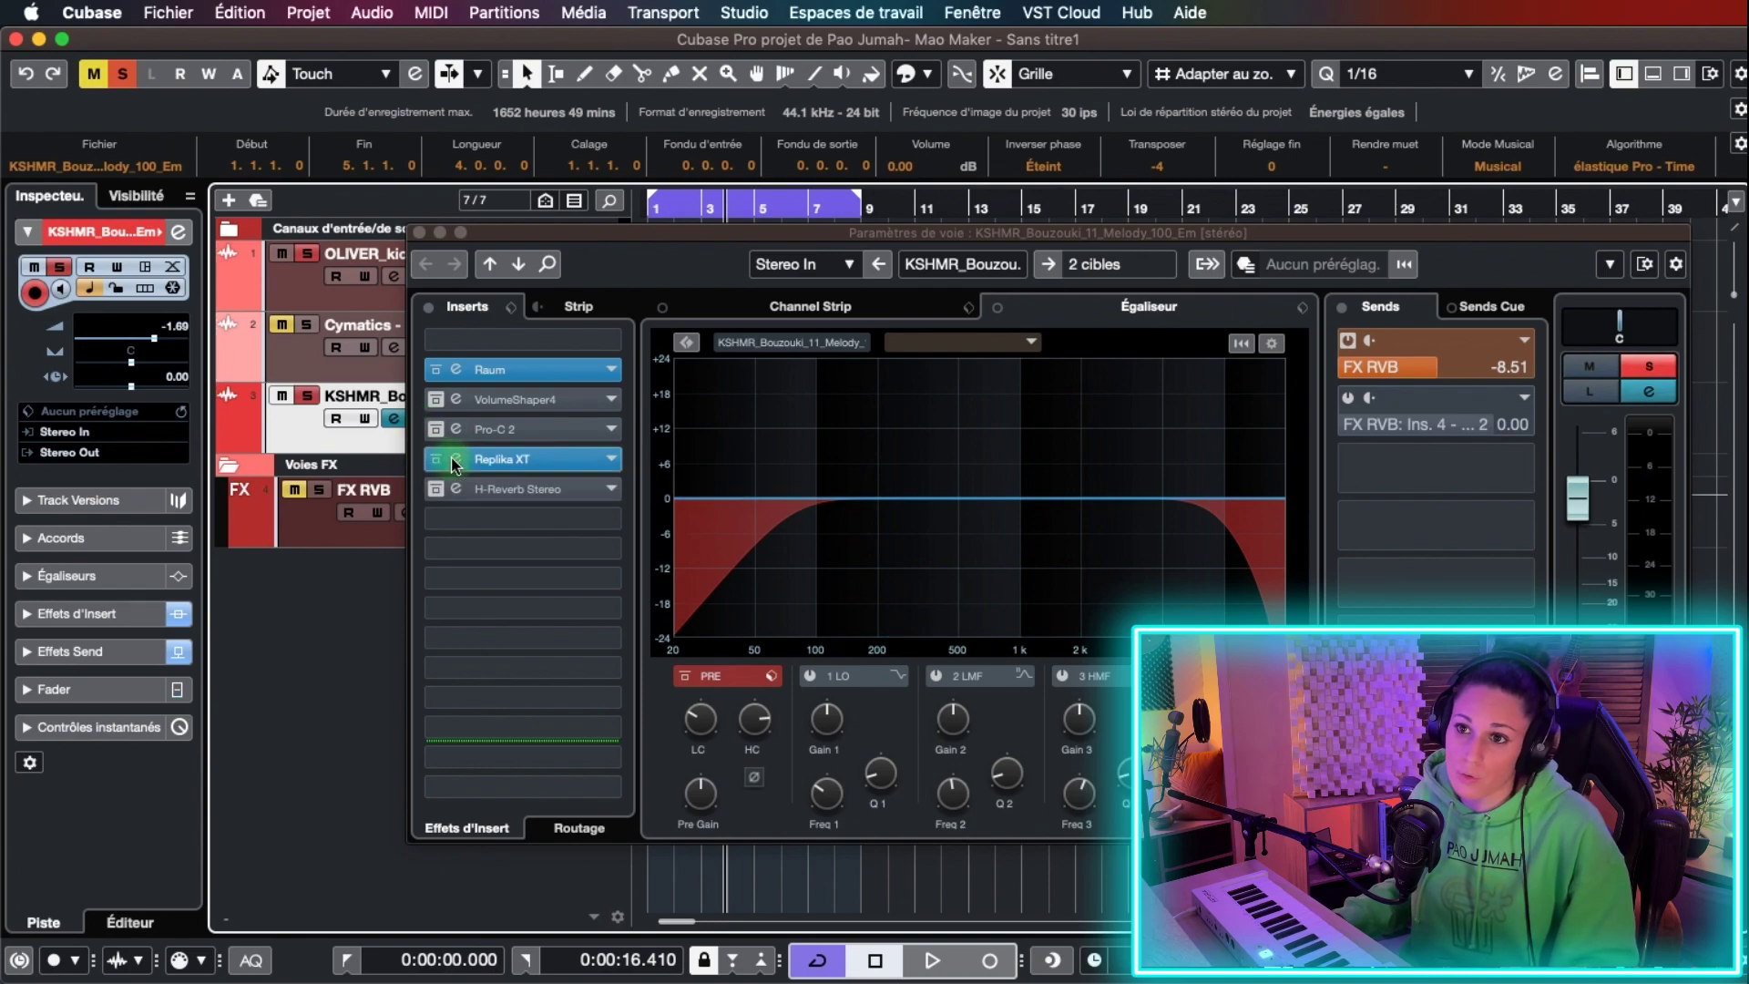
# - Reopen the Replika XT editor on the KSHMR_Bouzouki channel
pyautogui.click(614, 454)
pyautogui.click(506, 459)
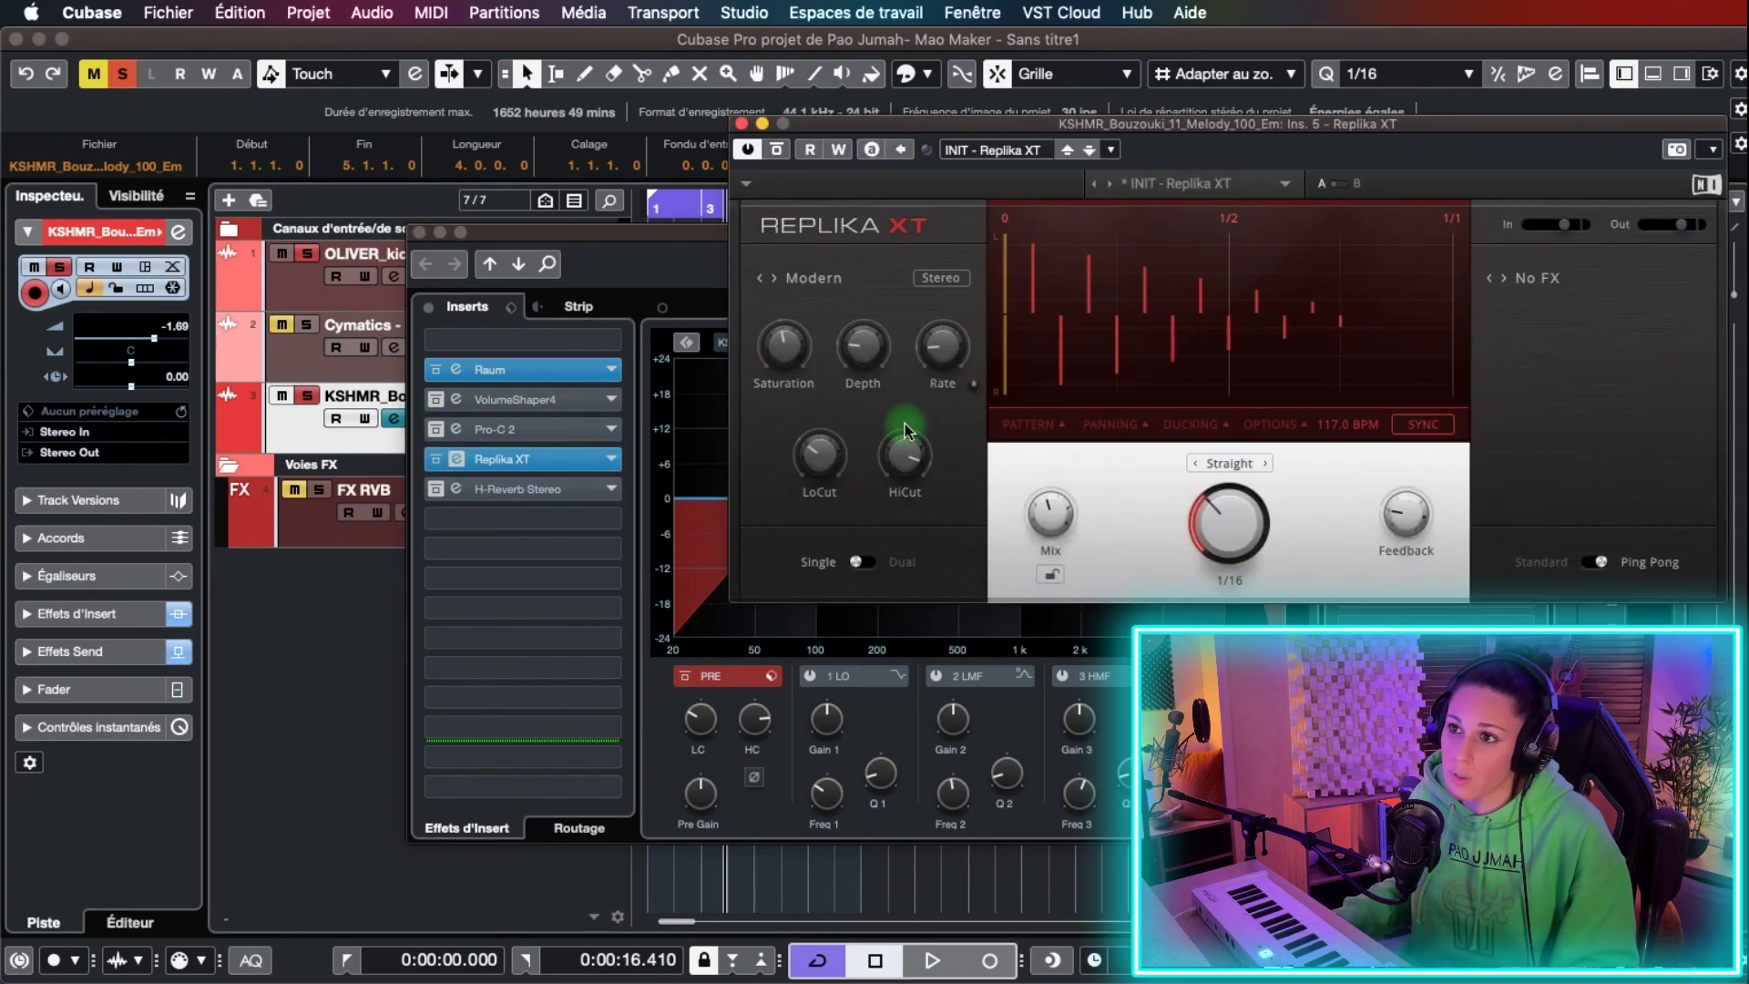
# - Close Replika XT and deactivate its insert, activate the H-Reverb Stereo insert on the KSHMR_Bouzouki channel, and open its editor with the dynamics section in view
pyautogui.click(743, 125)
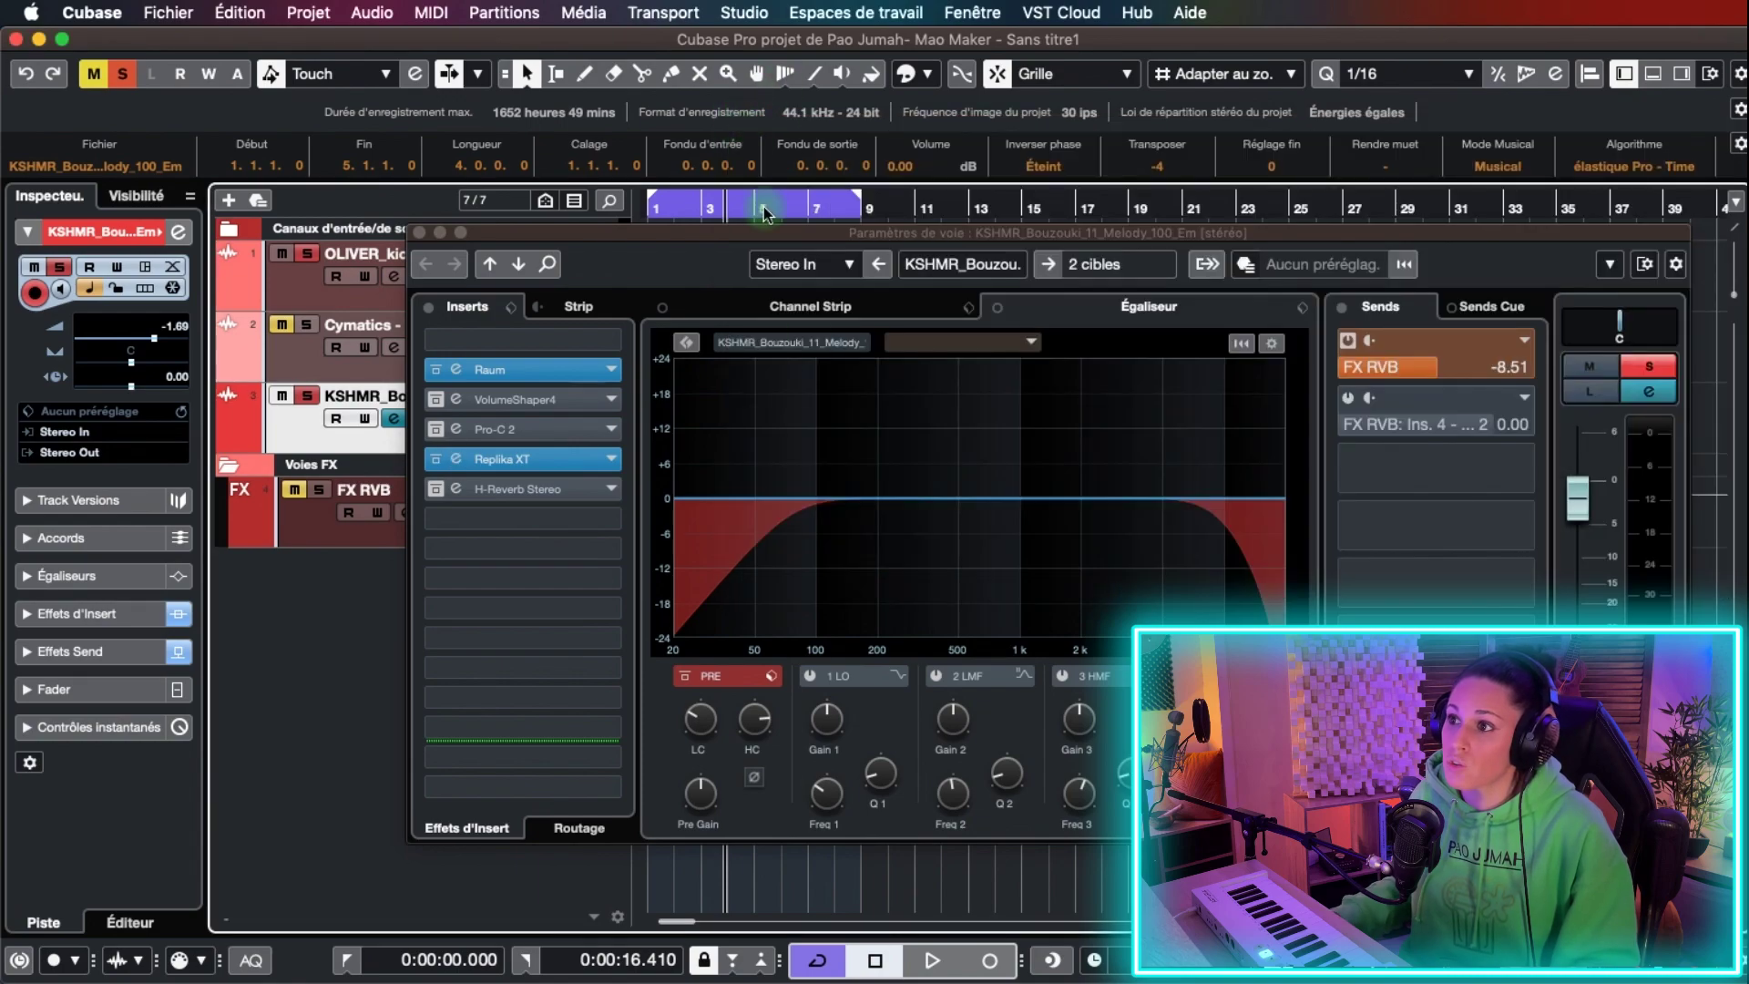
pyautogui.click(435, 504)
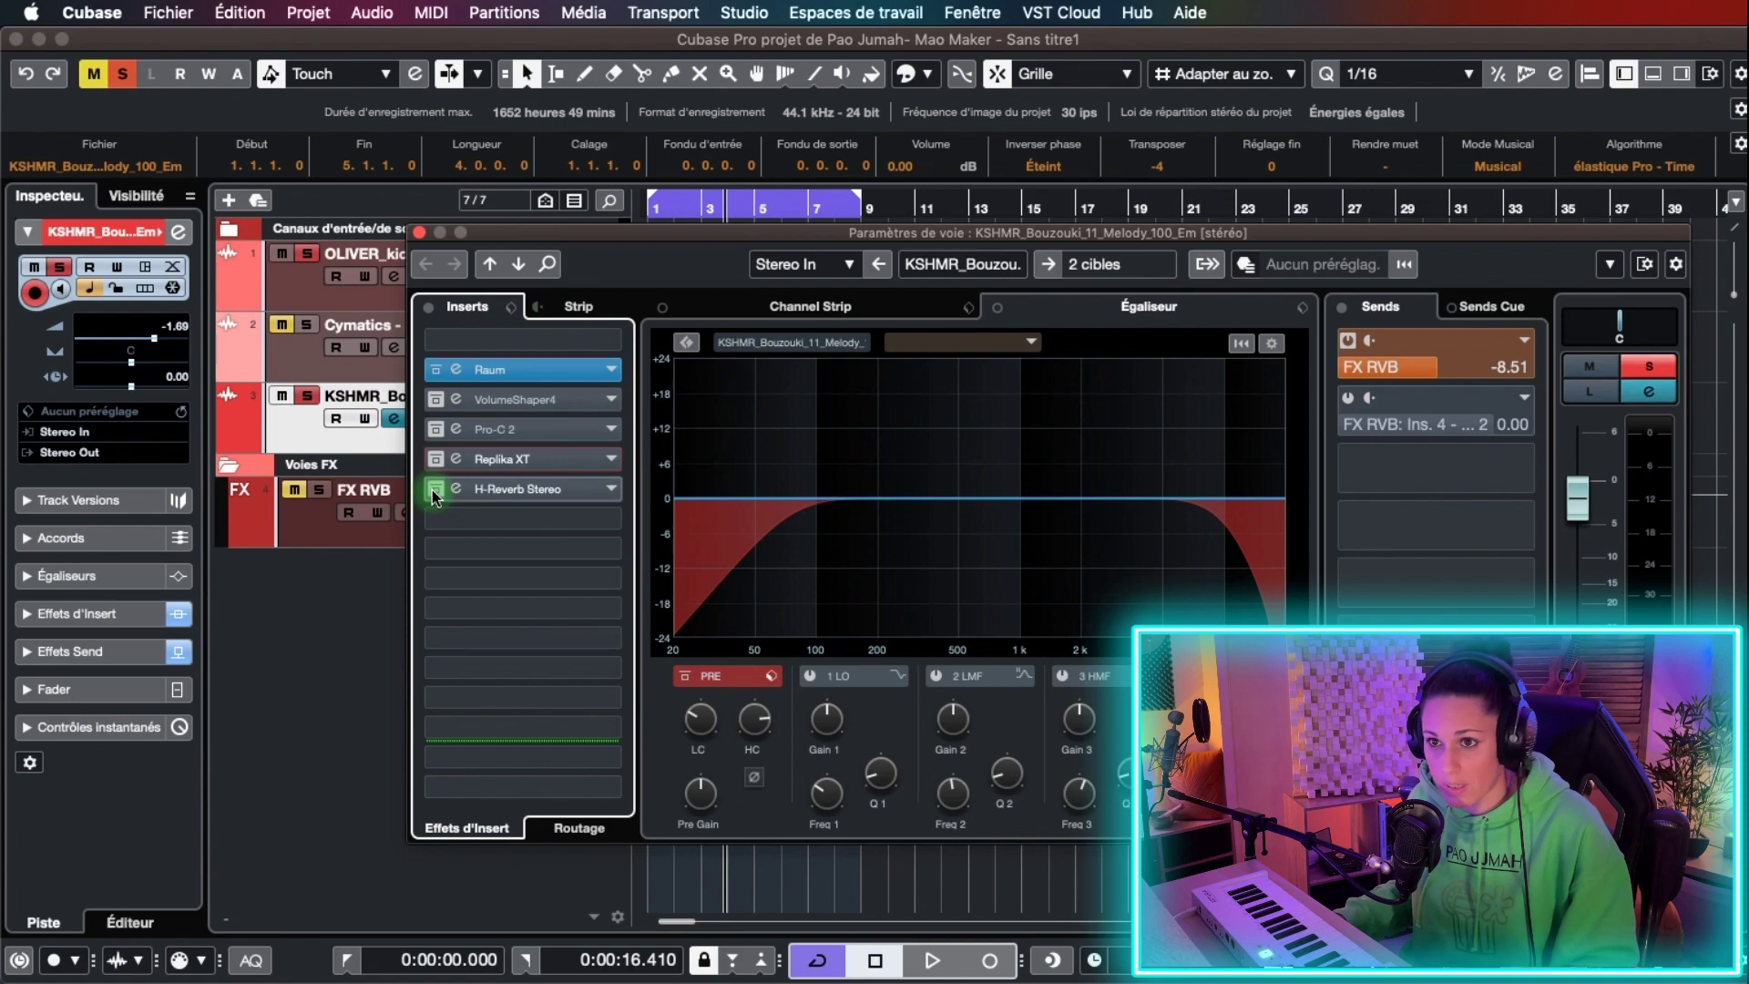
pyautogui.click(433, 495)
pyautogui.click(456, 491)
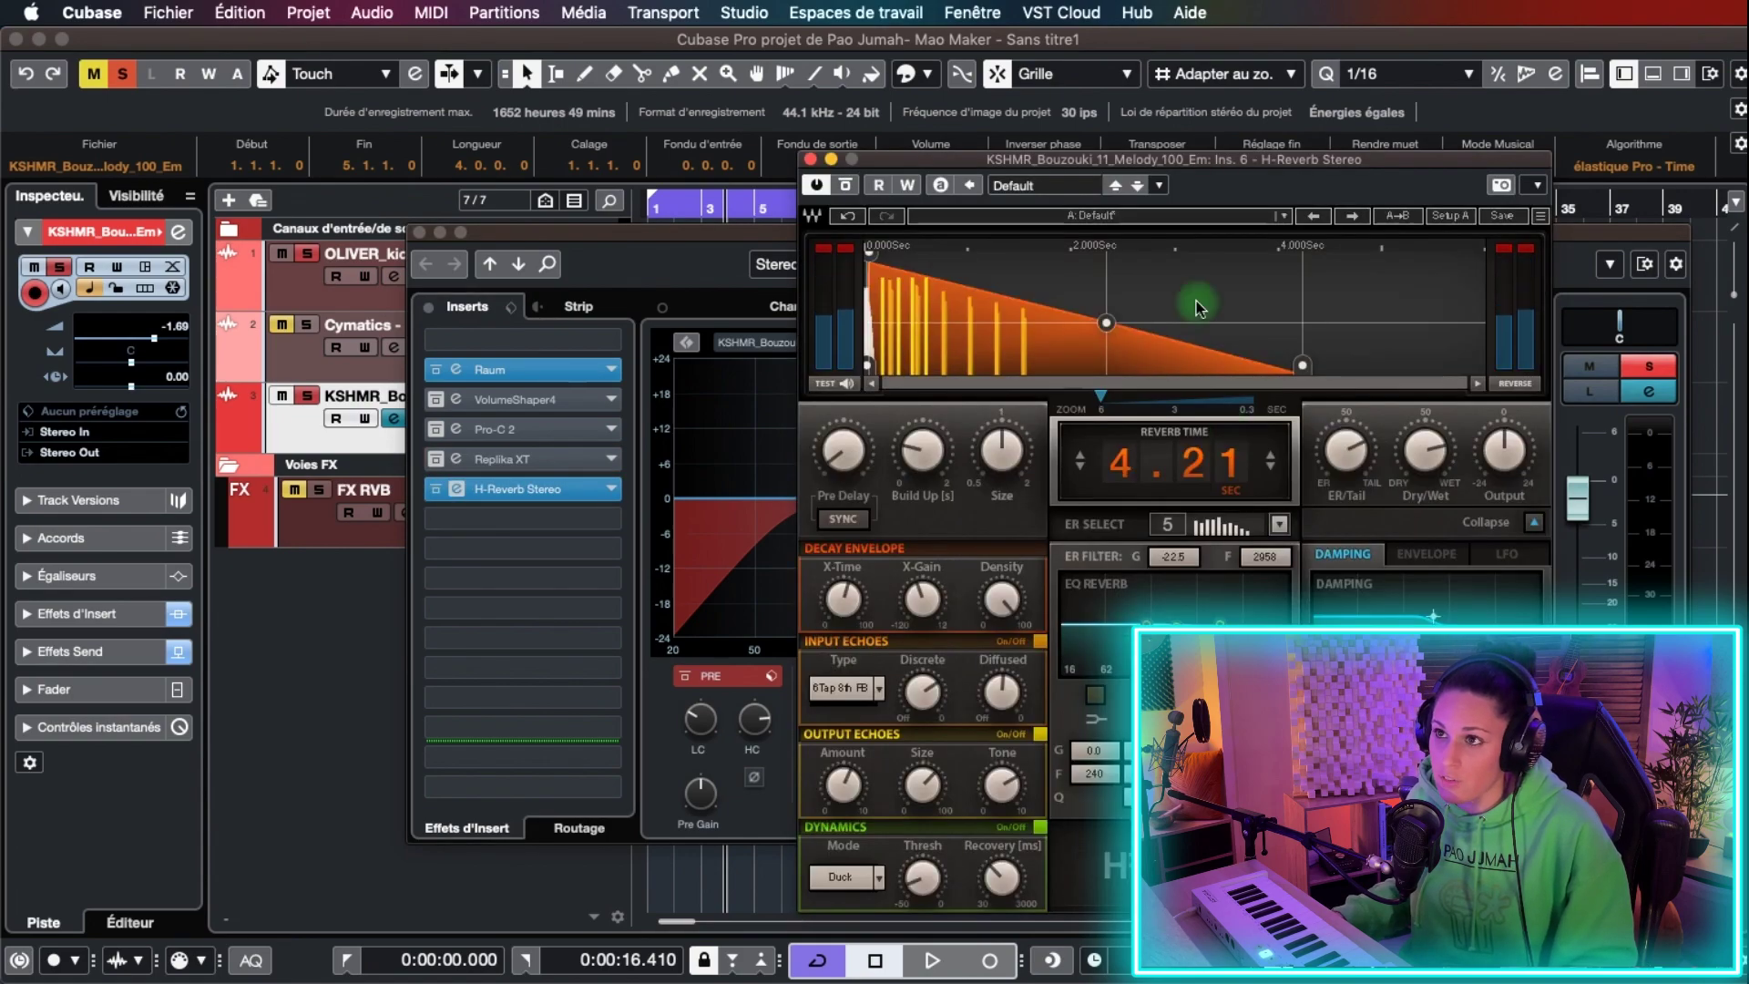
pyautogui.moveTo(957, 144); pyautogui.dragTo(790, 24)
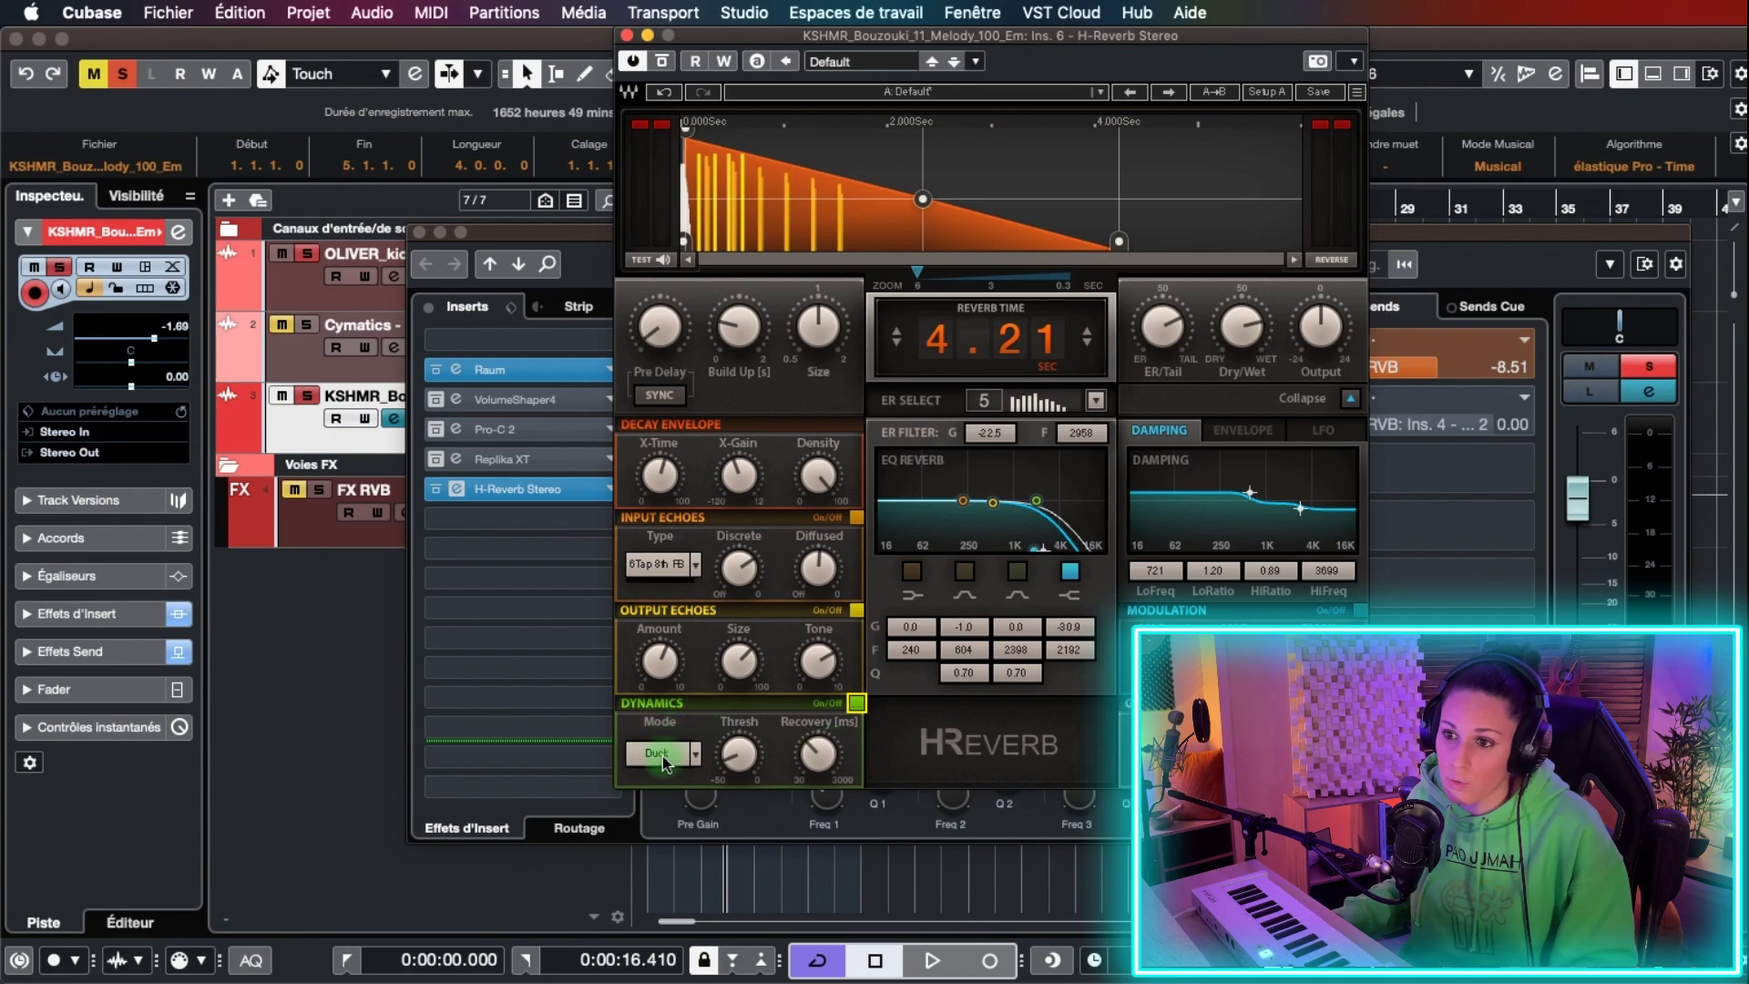
# - Audition the loop while raising H-Reverb's dry/wet mix slightly toward wet and adjusting the Duck mode threshold to about -40
pyautogui.click(745, 752)
pyautogui.press('space')
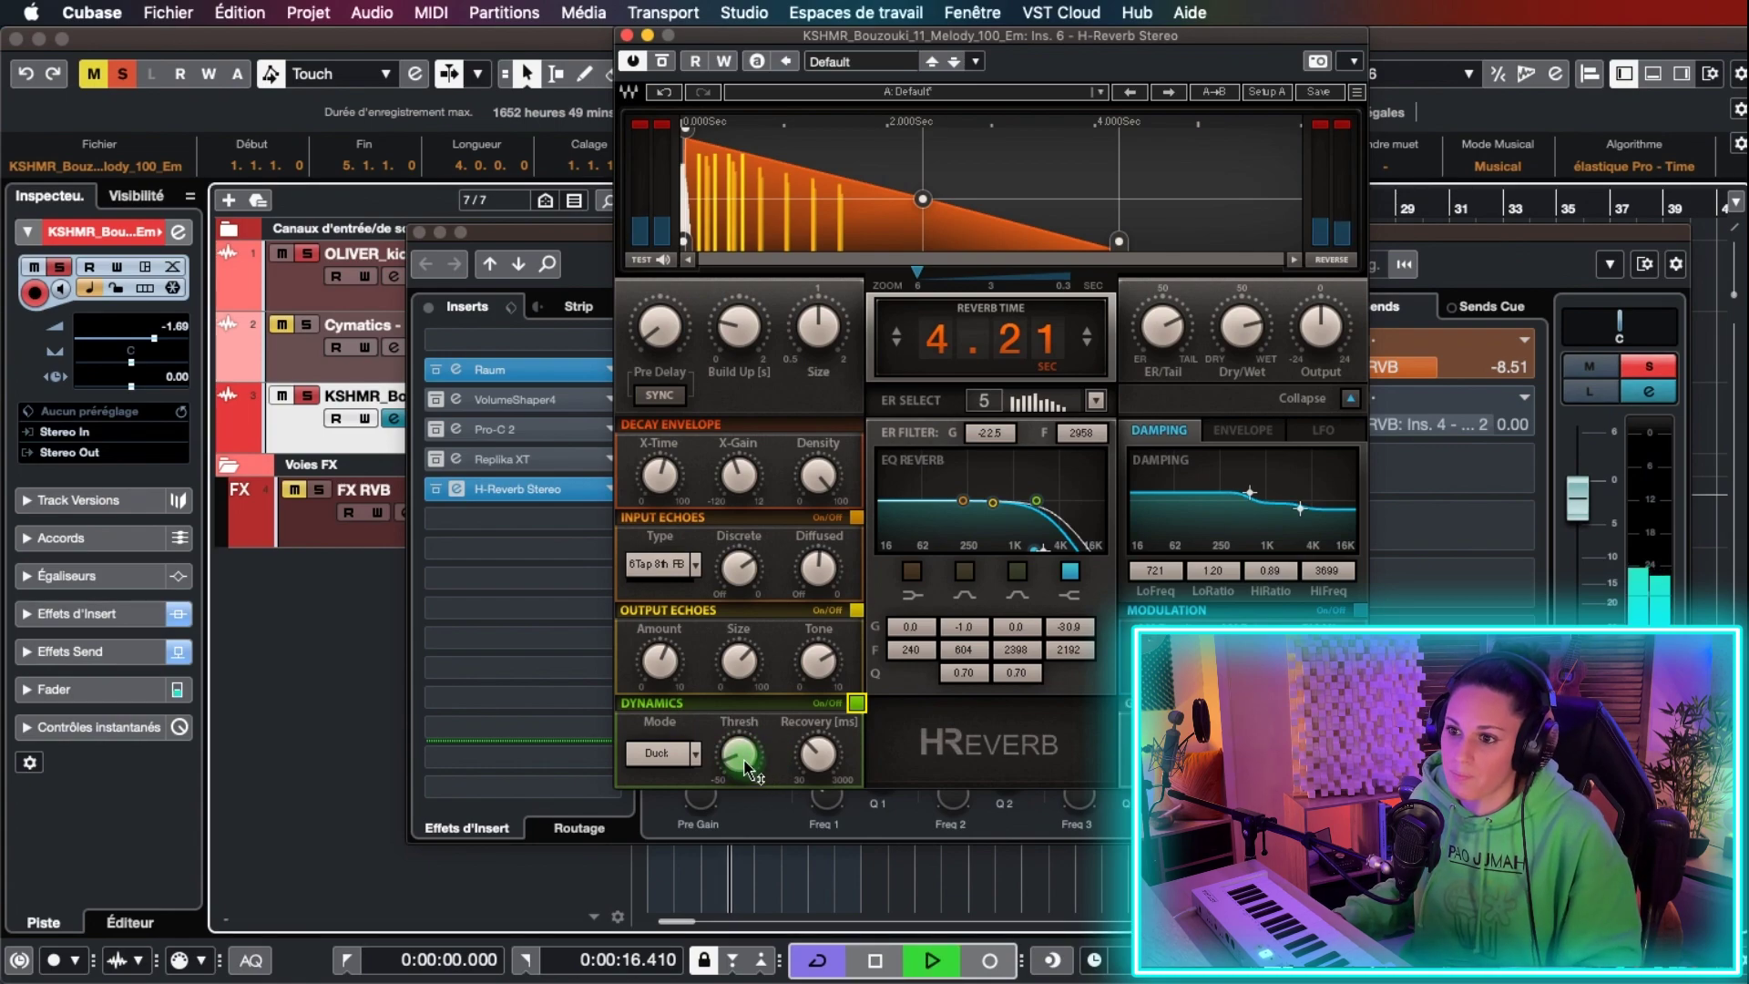
pyautogui.moveTo(739, 749); pyautogui.dragTo(736, 613)
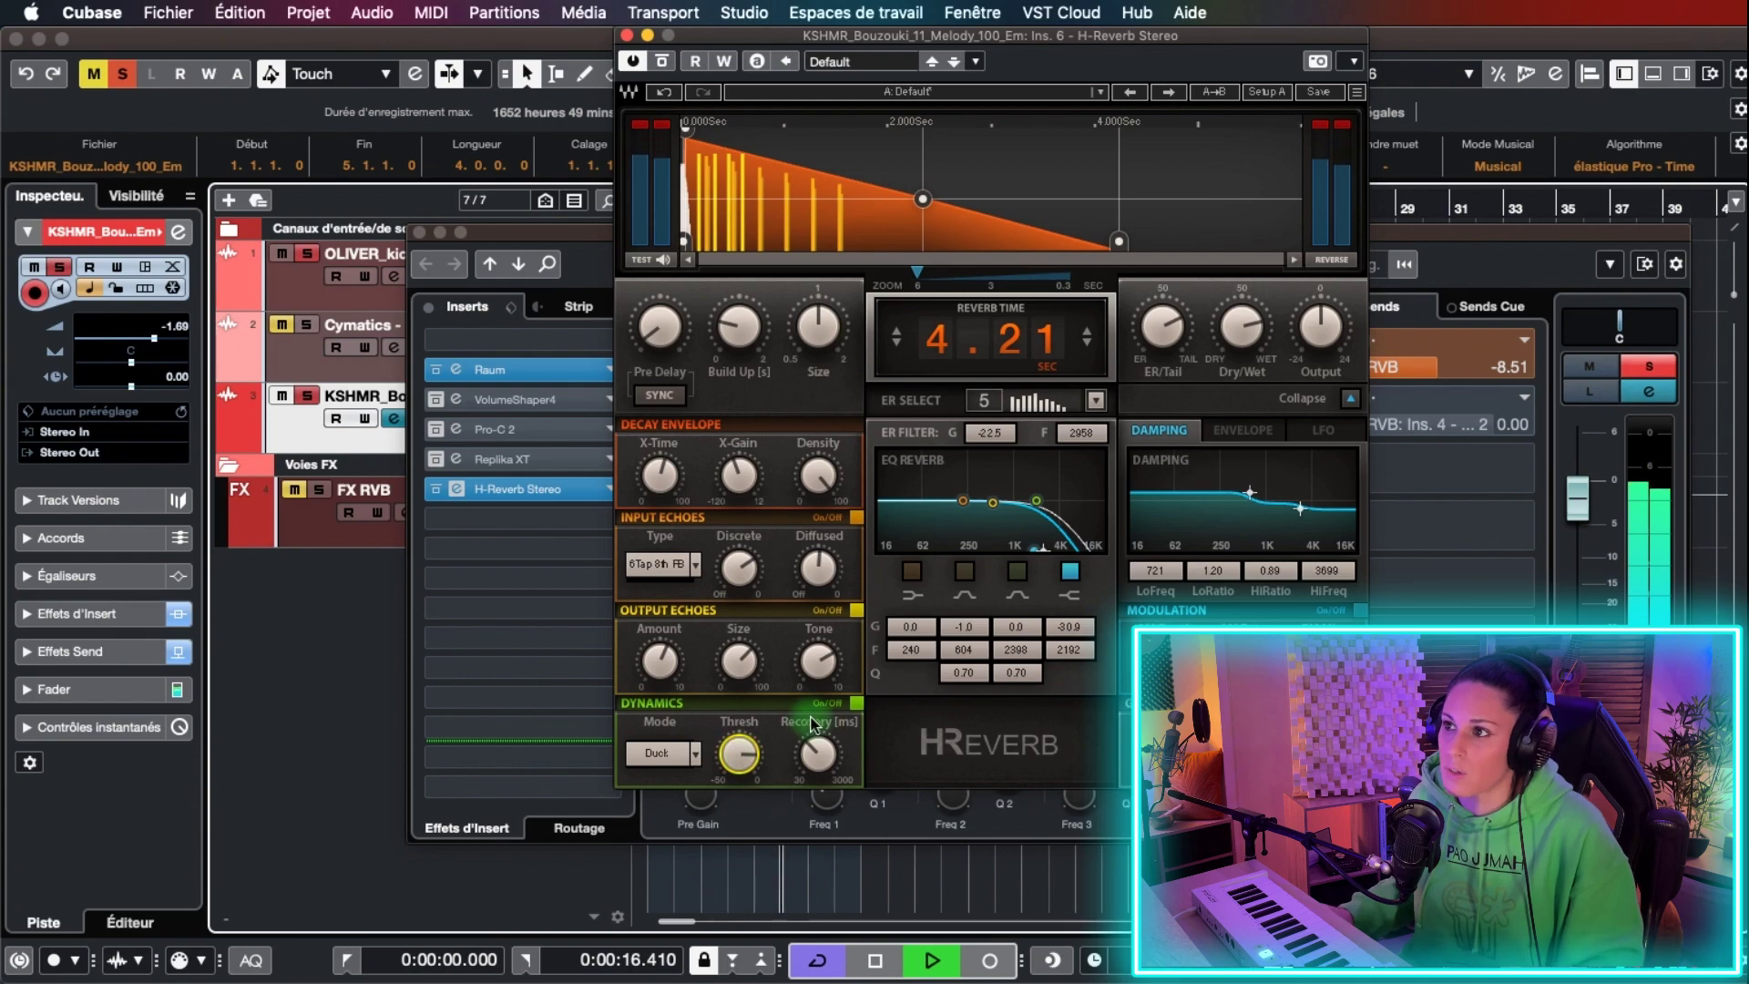
pyautogui.moveTo(1260, 345); pyautogui.dragTo(1265, 334)
pyautogui.moveTo(738, 755)
pyautogui.mouseDown()
pyautogui.moveTo(739, 793)
pyautogui.moveTo(745, 752)
pyautogui.mouseUp()
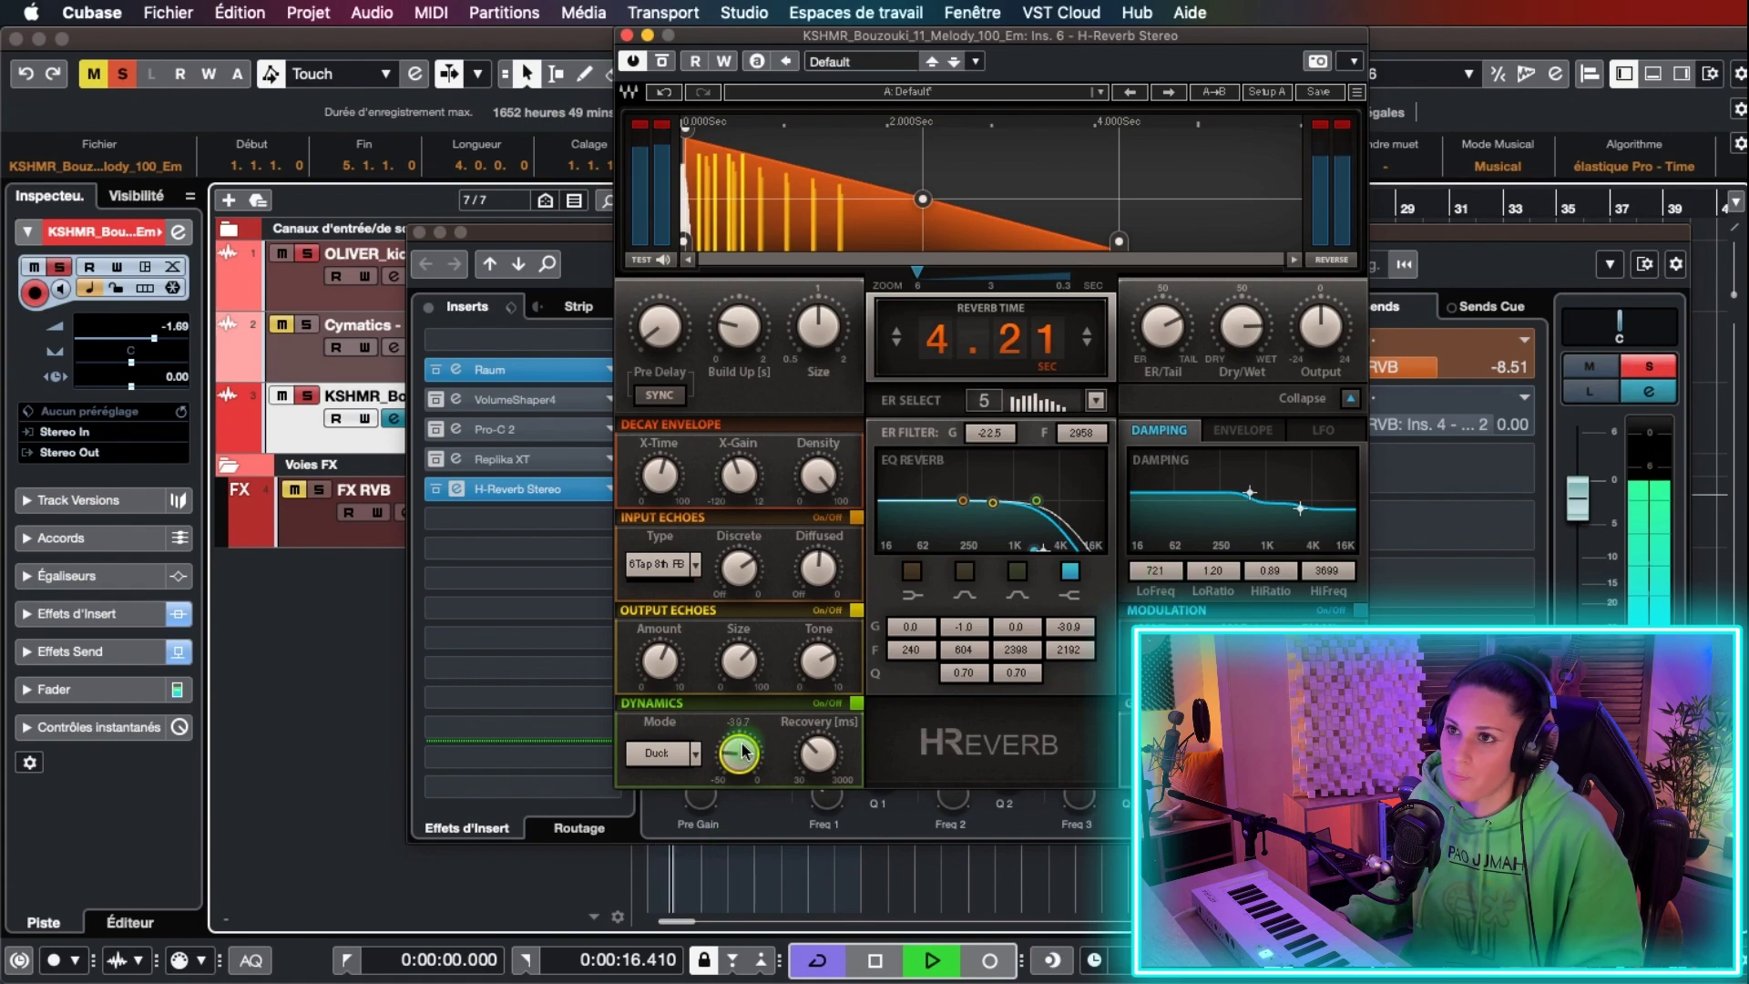
pyautogui.press('space')
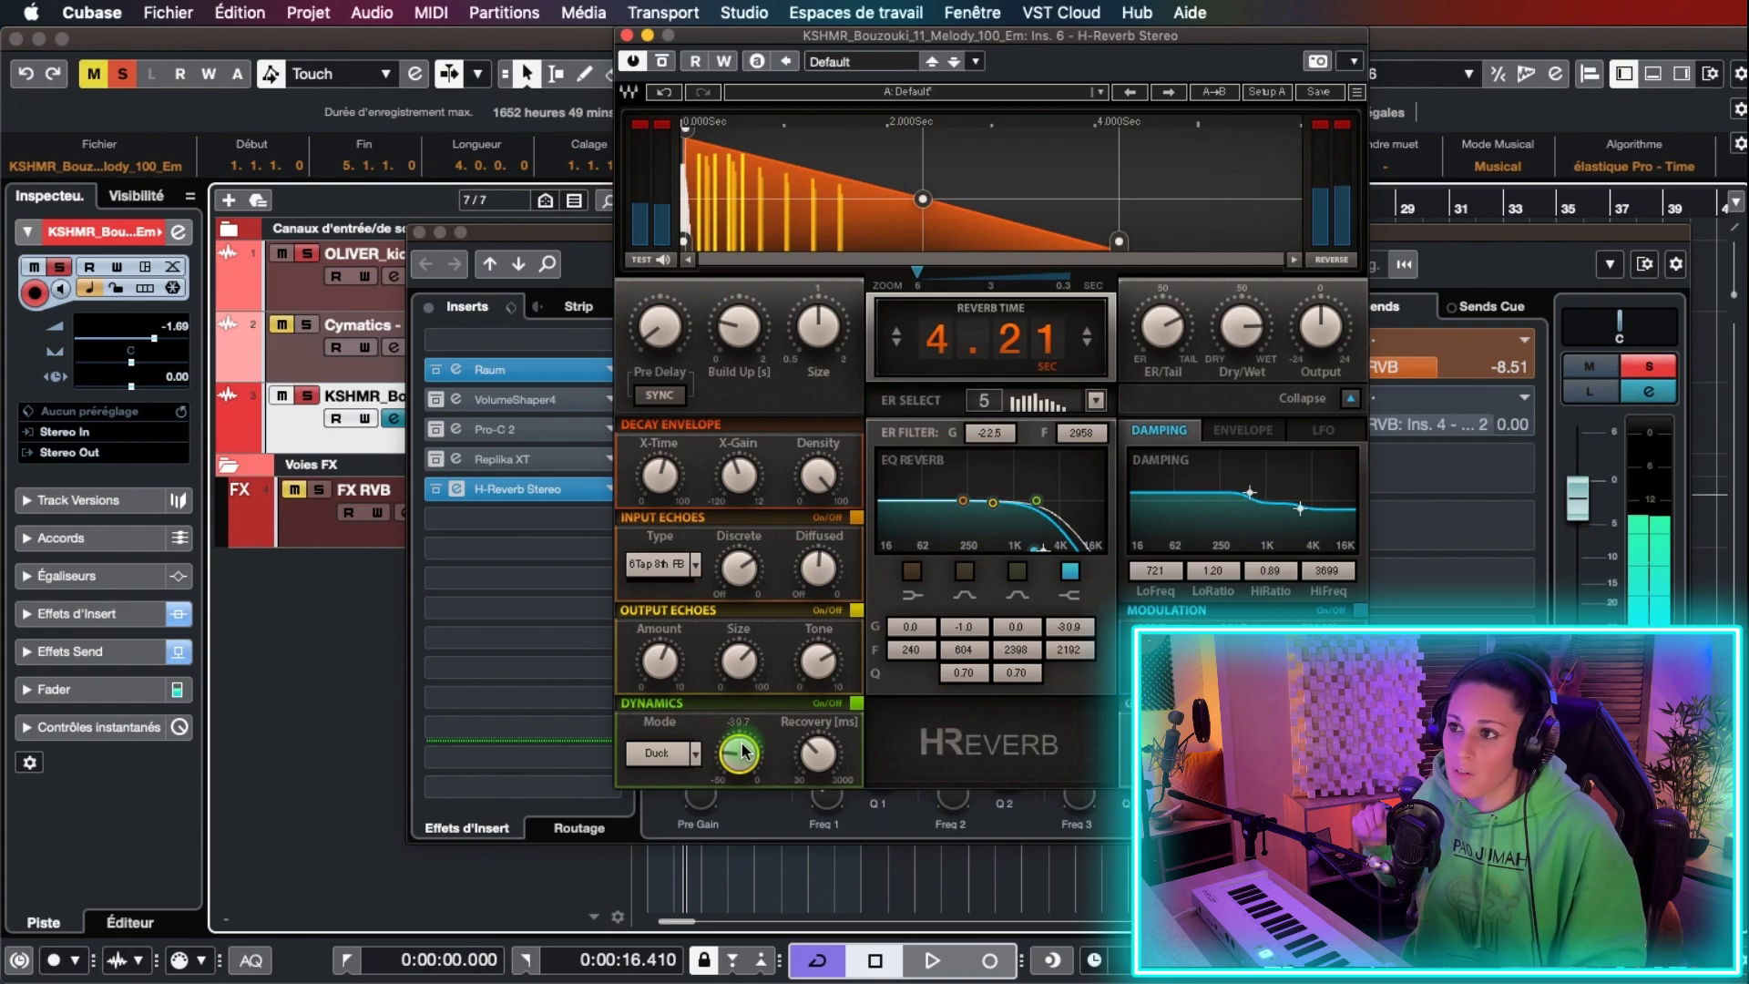